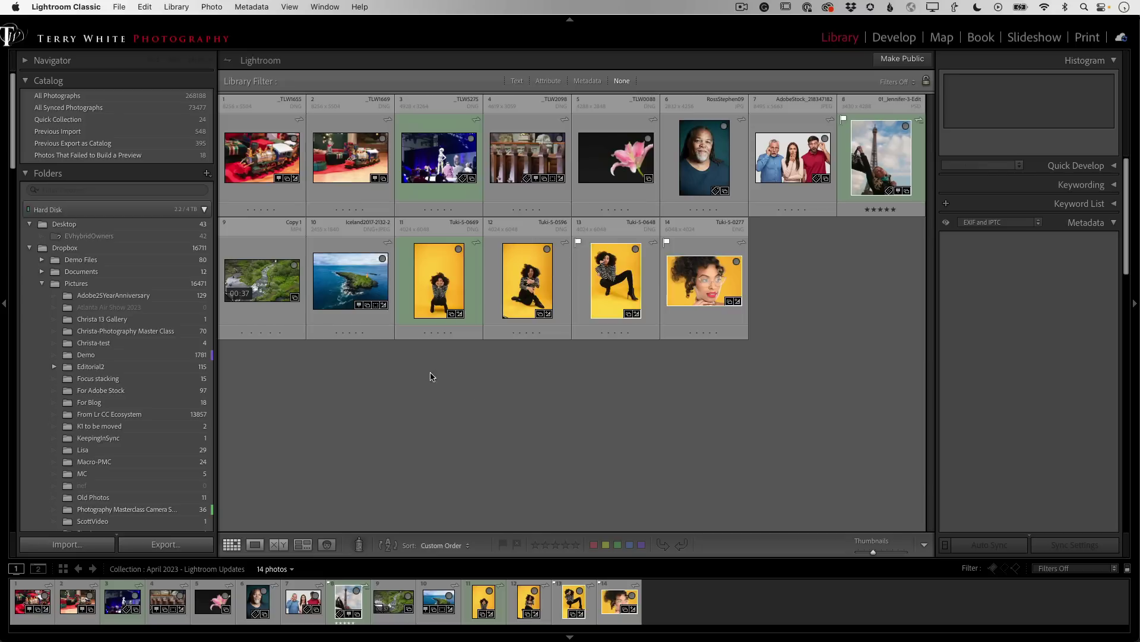
Open _TLW1655 in Loupe, check its EXIF (ISO 11400, 1/80 s, f/7.1, 70 mm), and zoom into the locomotive front.
double_click(258, 148)
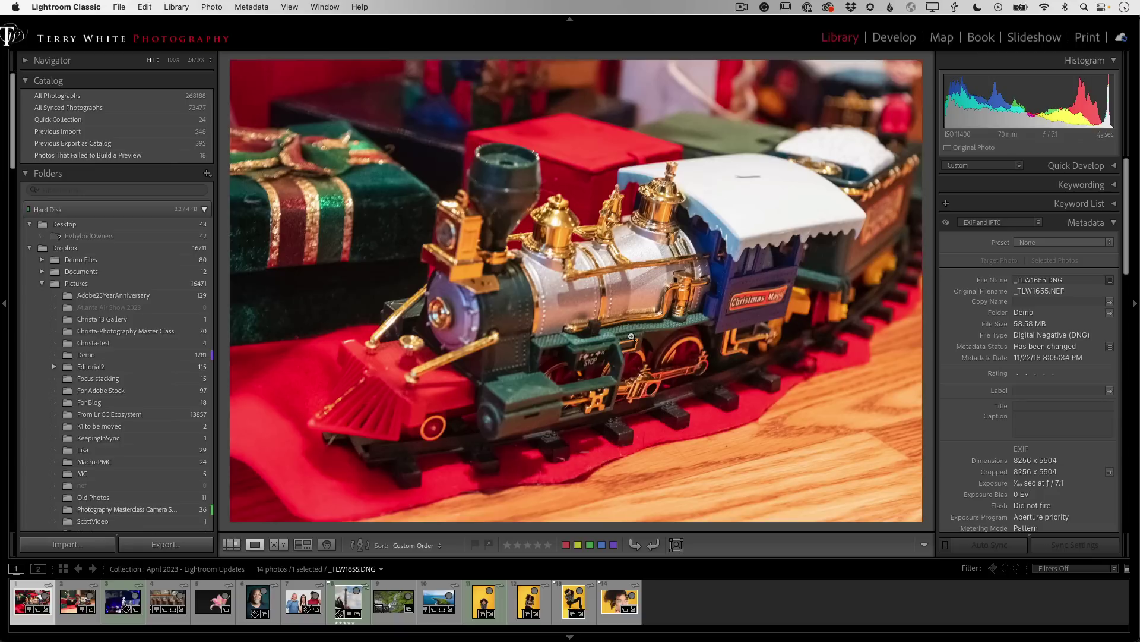
scroll(974, 401, down, 4)
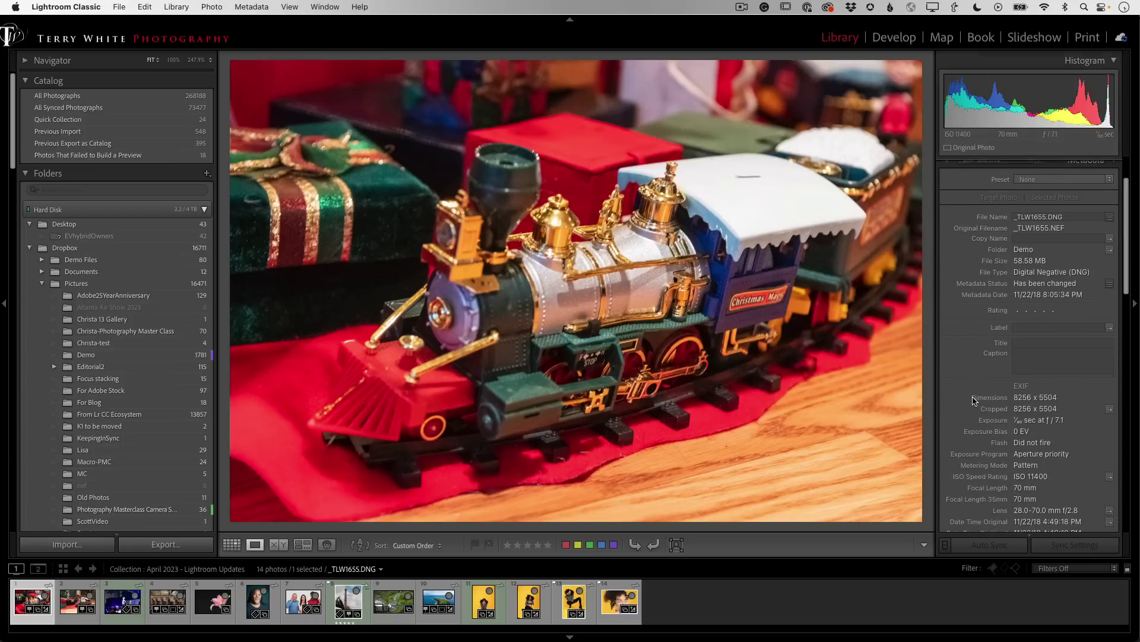
scroll(974, 401, down, 3)
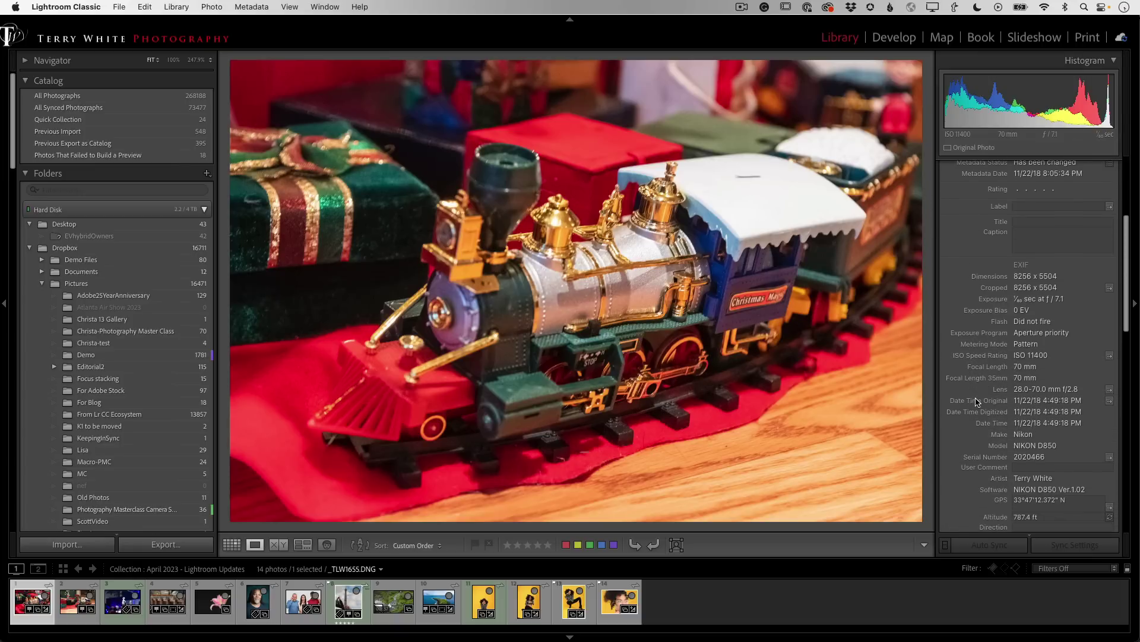
scroll(1000, 418, down, 1)
scroll(1010, 404, up, 1)
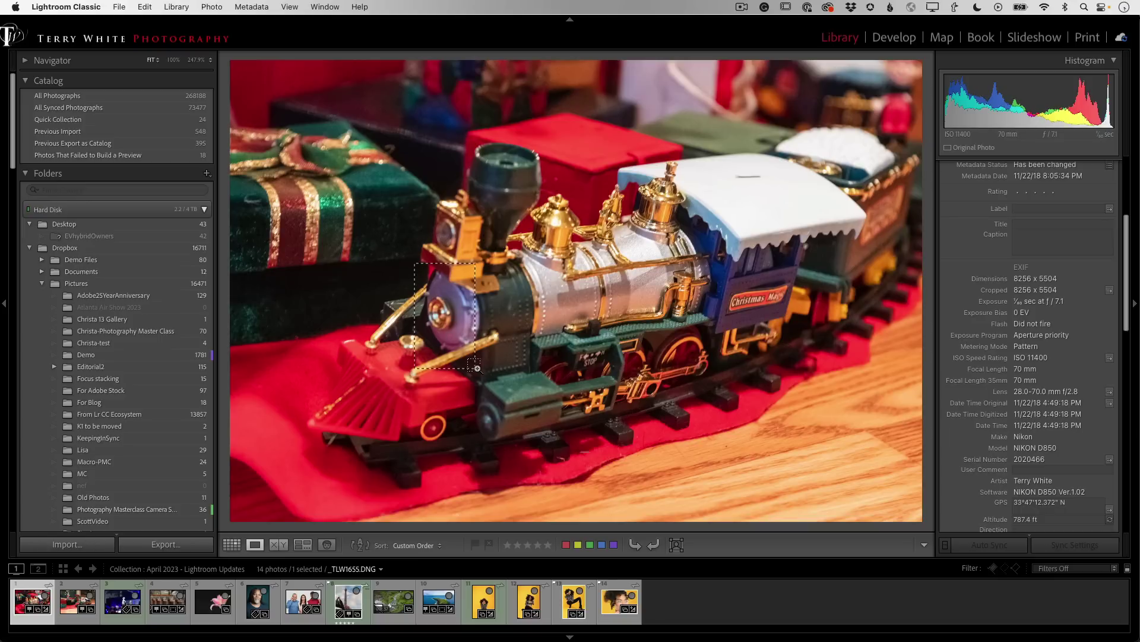
click(500, 387)
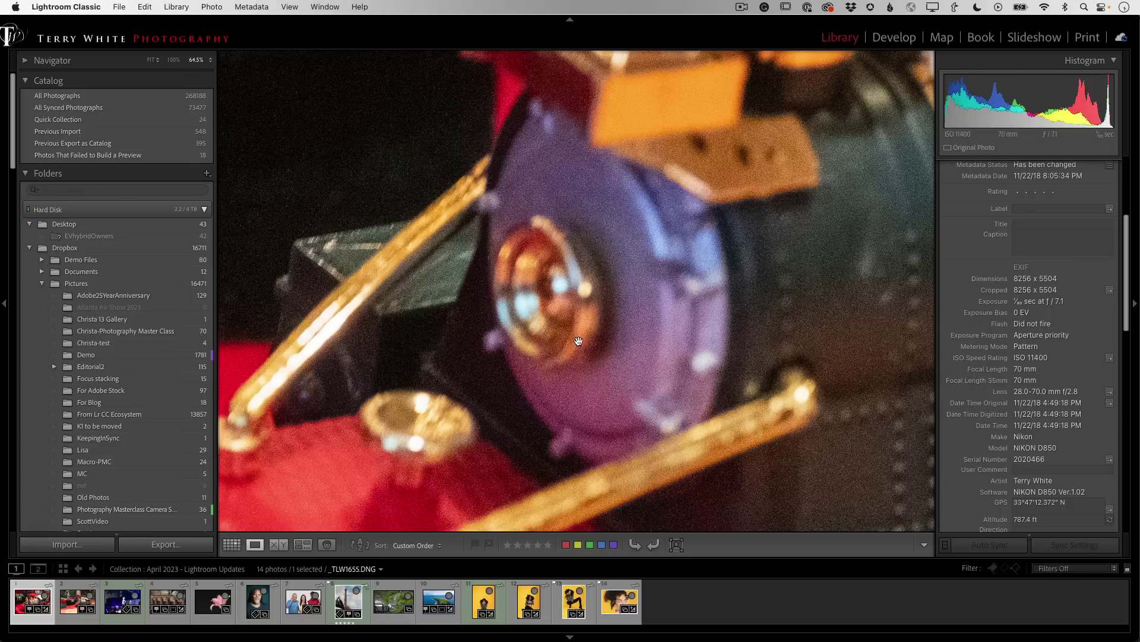
Show the train photo's Detail panel in Develop: sharpening Amount 40, Radius 1.0, plus Noise Reduction.
click(891, 38)
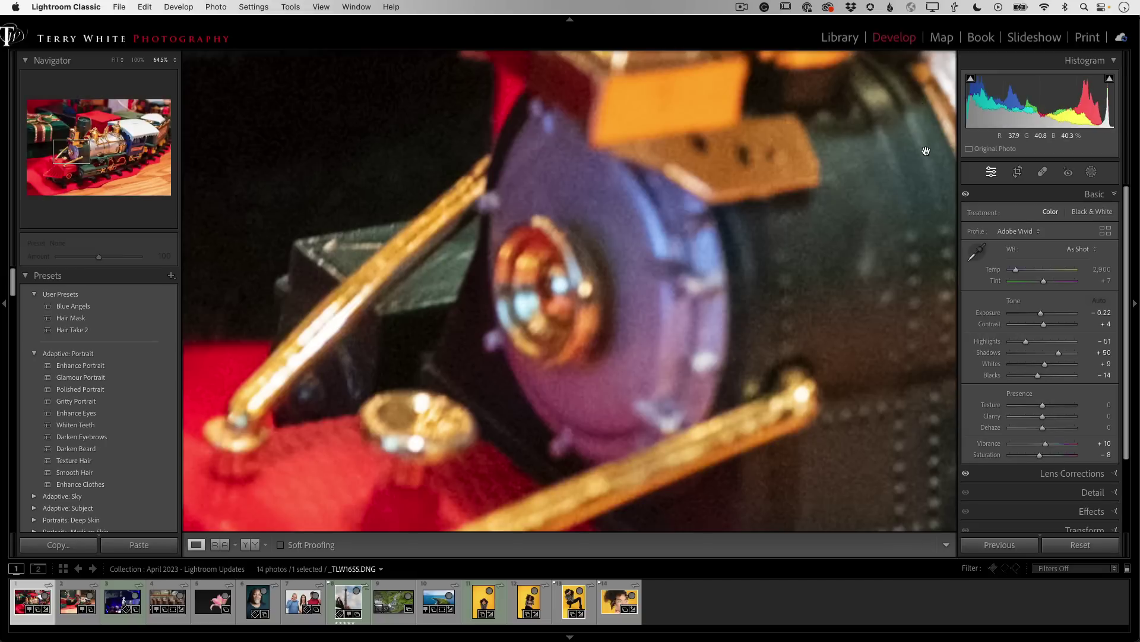
scroll(1073, 372, down, 5)
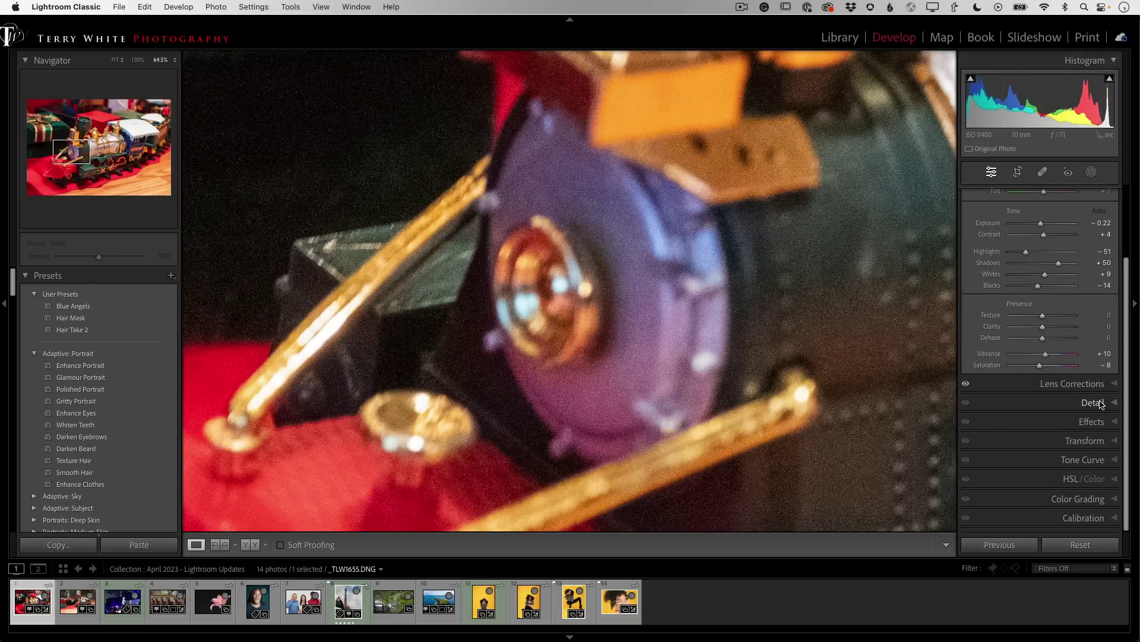
click(1100, 404)
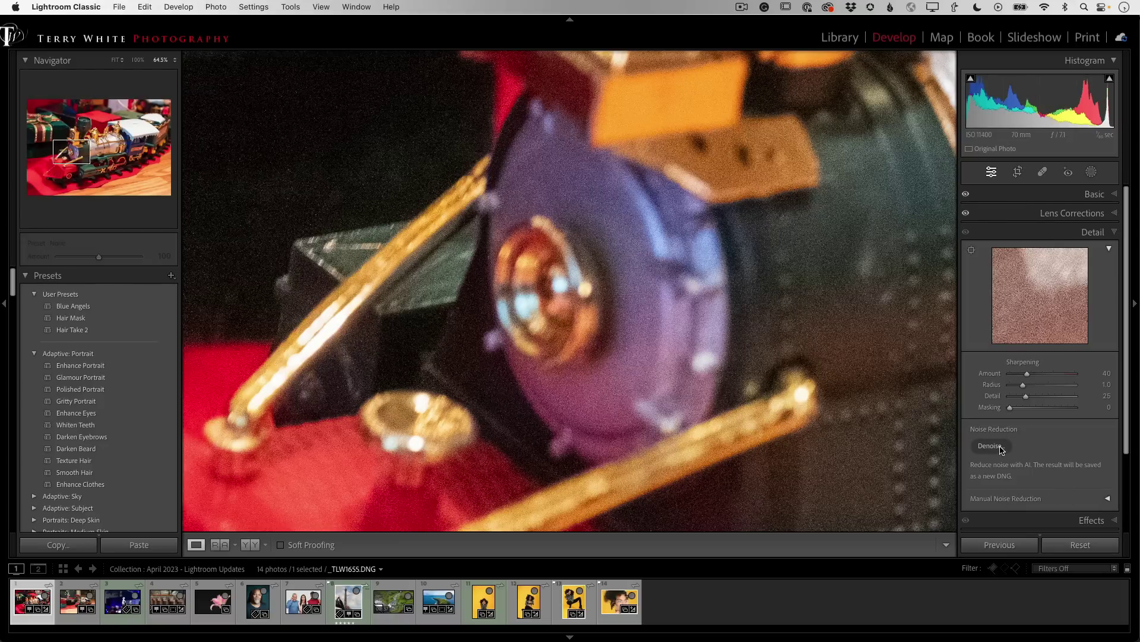
Apply AI Denoise at Amount 80 to create _TLW1655-Enhanced-NR-3.dng.
click(991, 446)
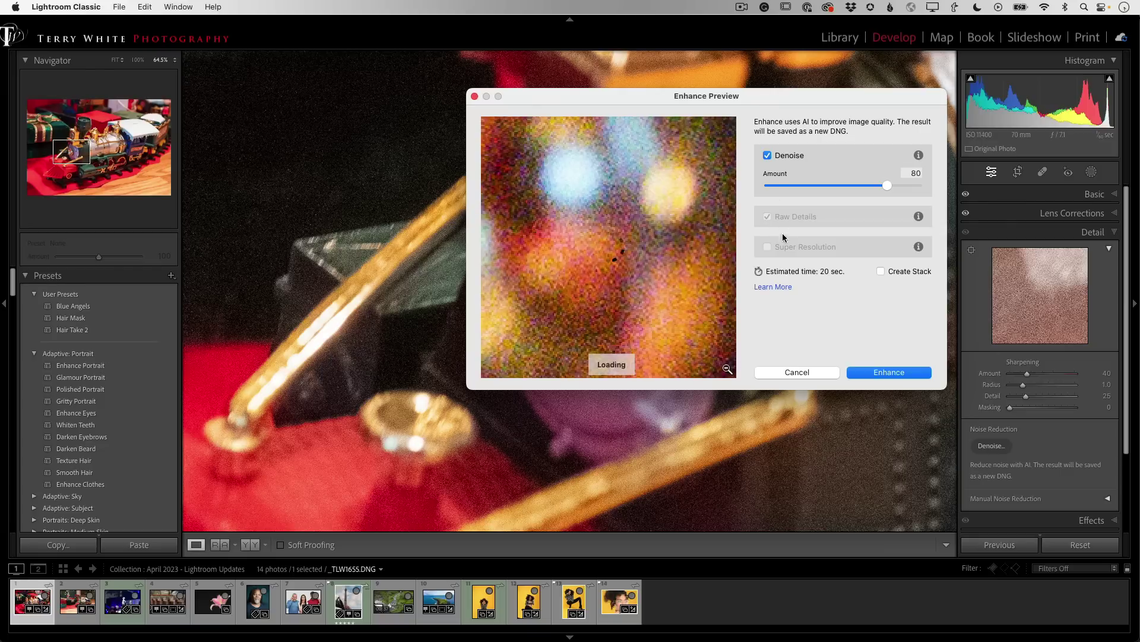
drag(765, 106, 875, 189)
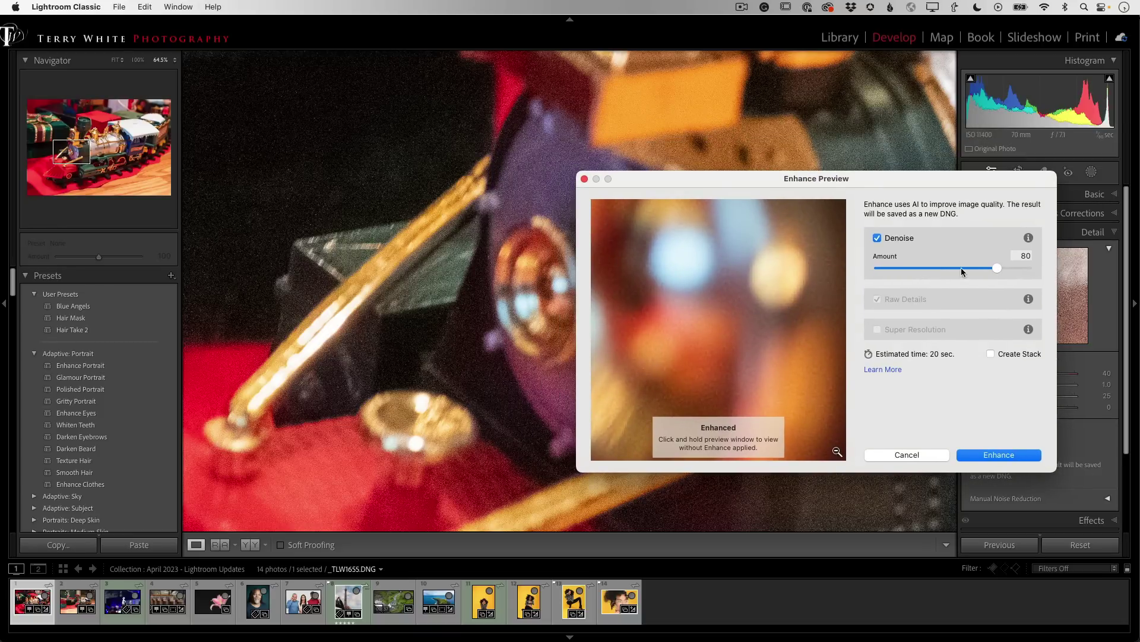
mouse_move(996, 268)
mouse_down()
mouse_move(1045, 268)
mouse_move(998, 277)
mouse_up()
click(980, 454)
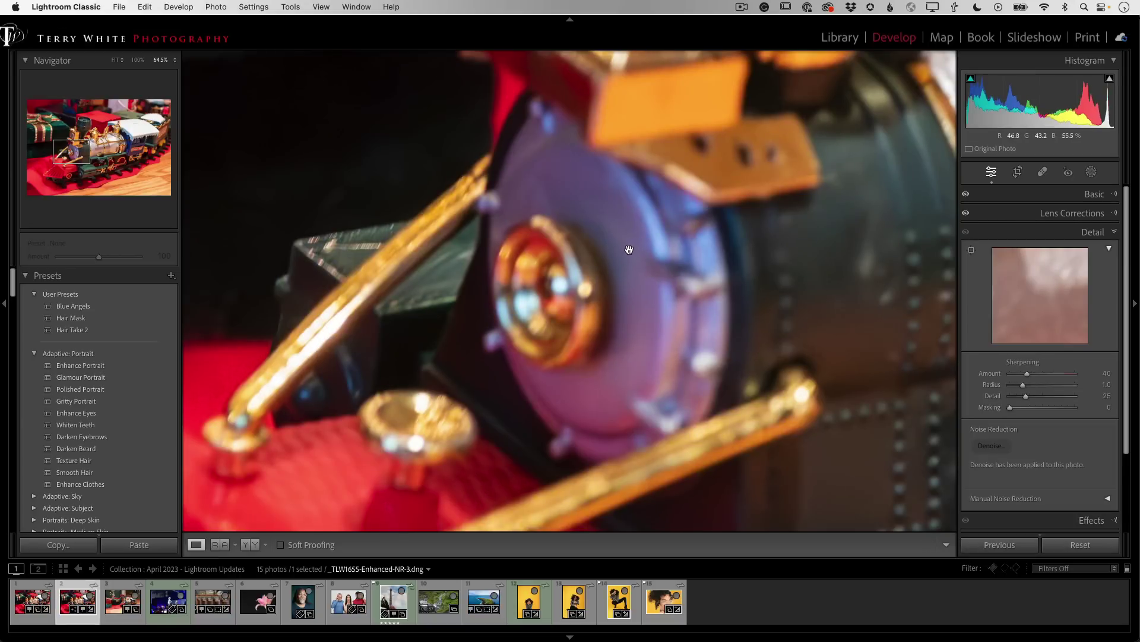
Flip between the noisy original and Enhanced-NR-3, zoomed into the round purple locomotive part.
key(Left)
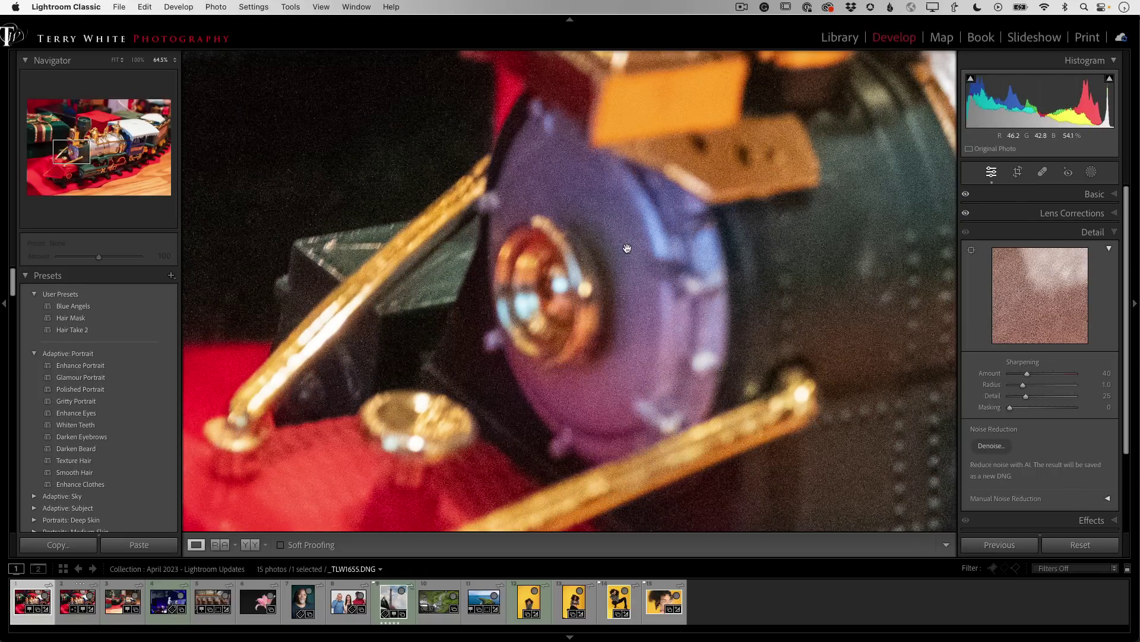
key(Right)
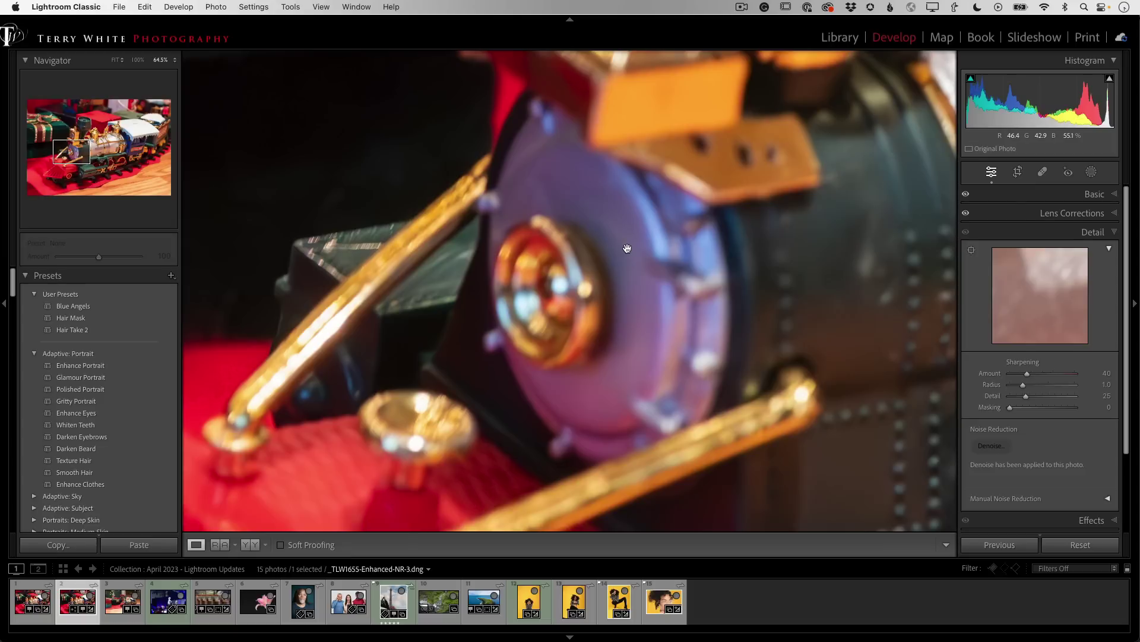
drag(475, 171, 657, 380)
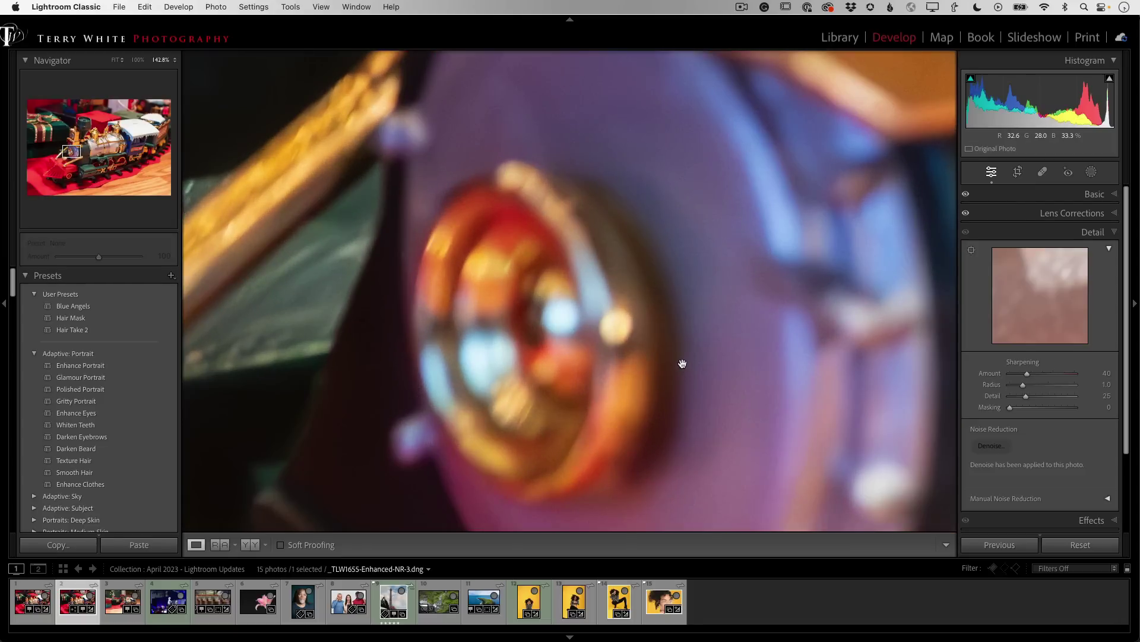
key(Left)
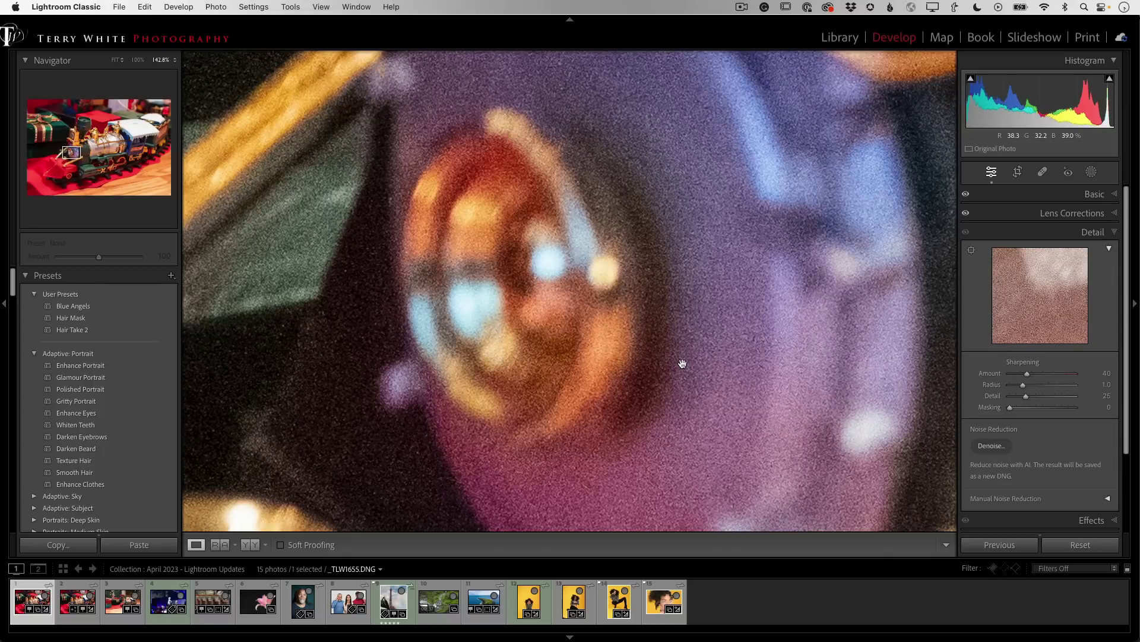
key(Right)
key(Left)
key(Right)
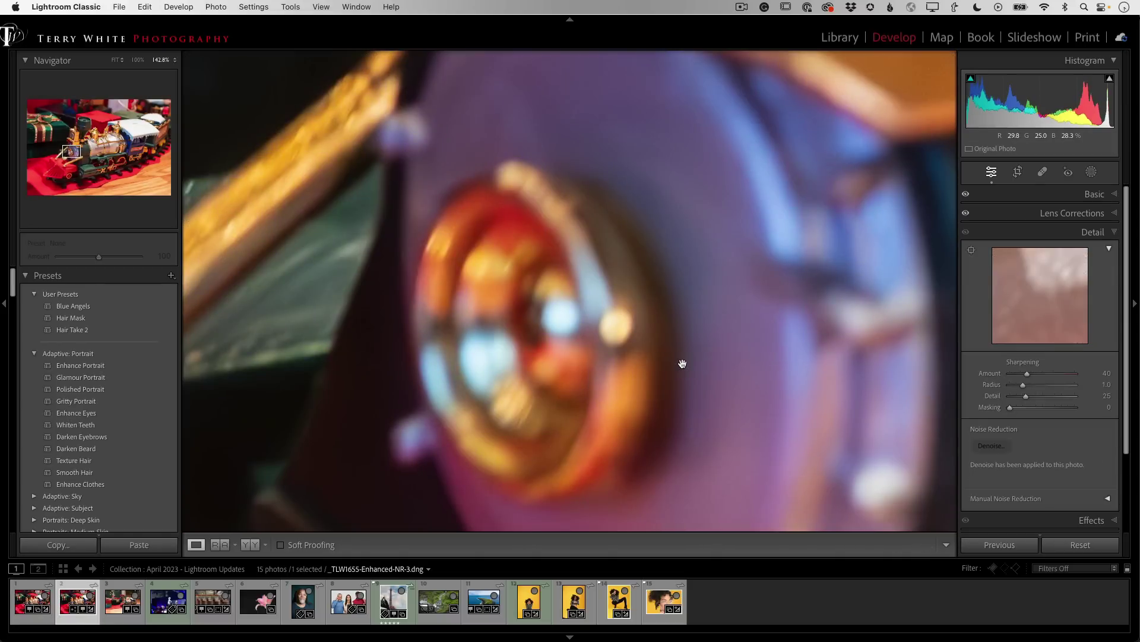
click(683, 364)
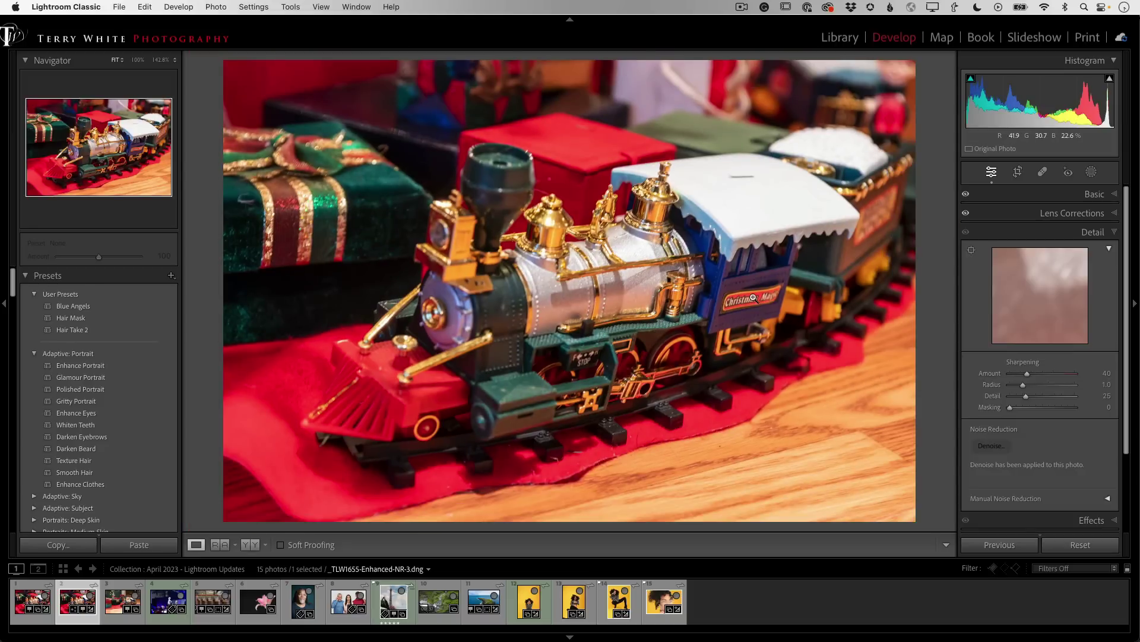
Toggle original versus denoised zoomed on the Christmas Magic plaque, then return to the 15-photo grid.
click(795, 325)
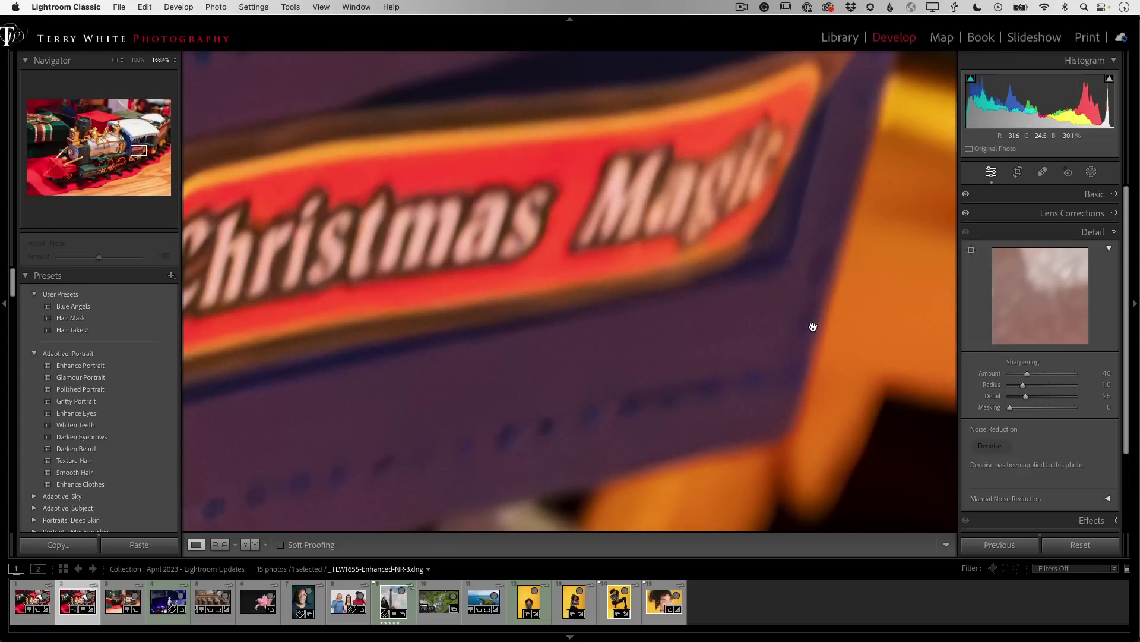
key(Left)
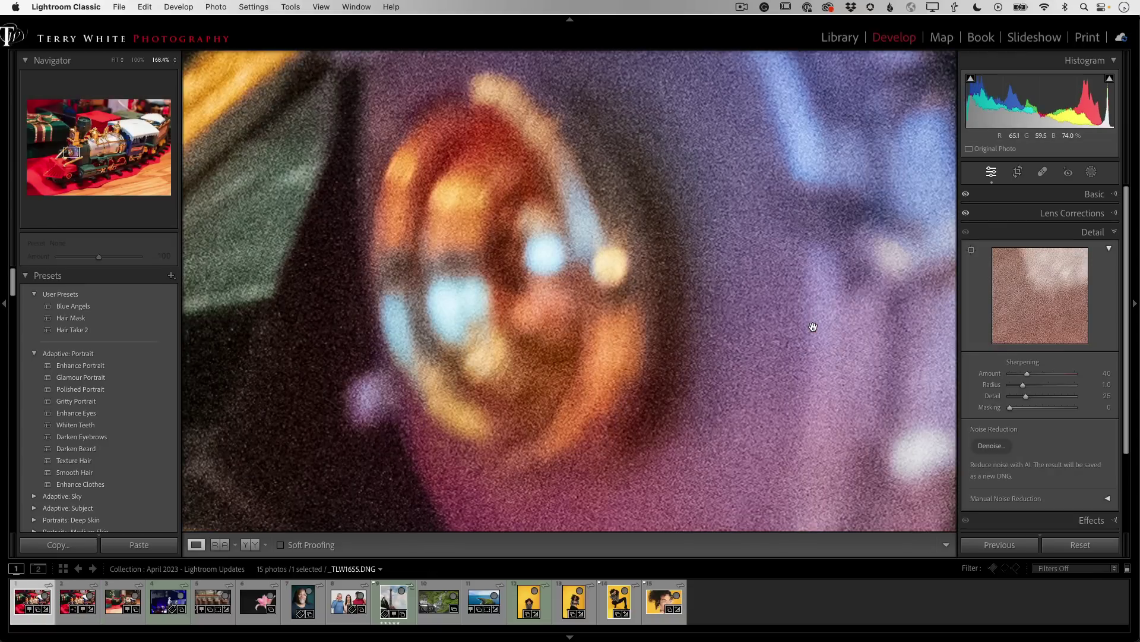
click(813, 326)
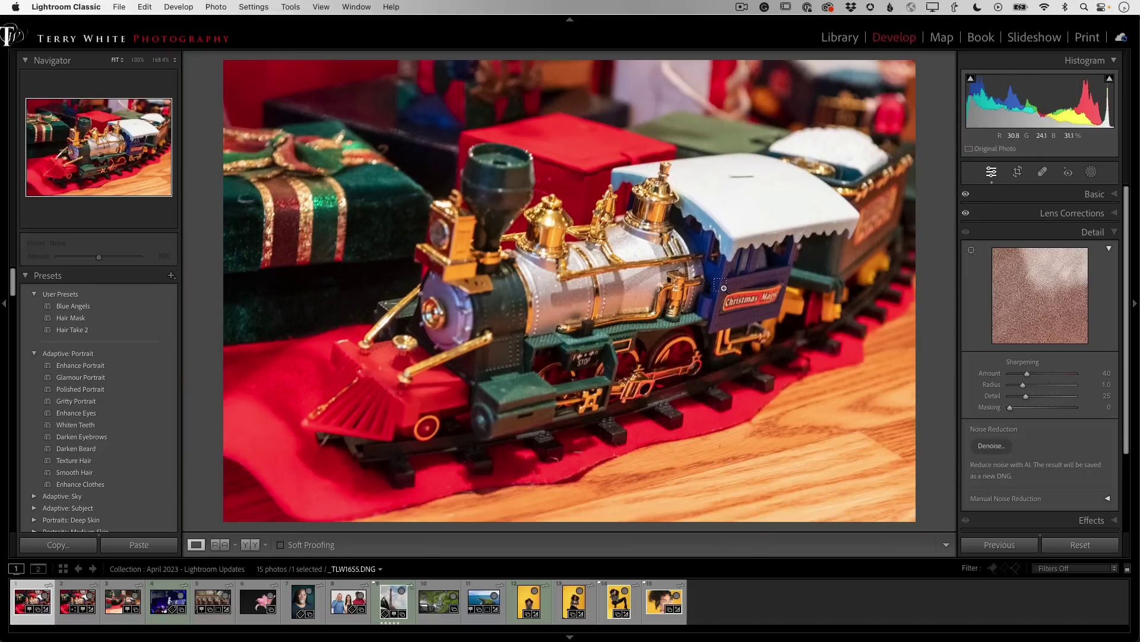
click(790, 308)
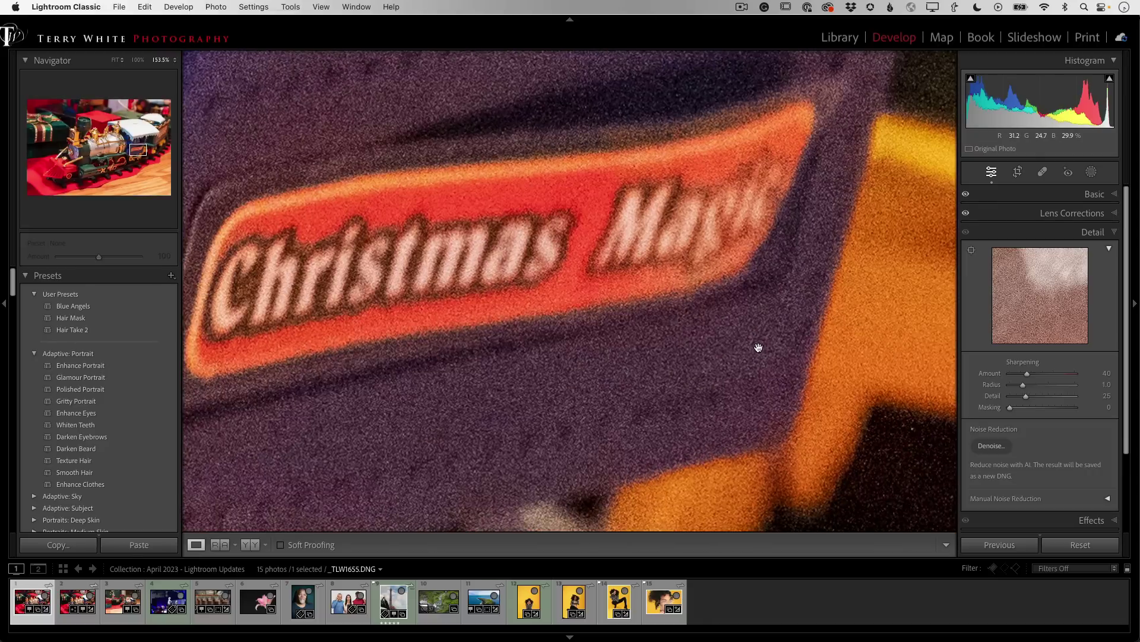
key(Right)
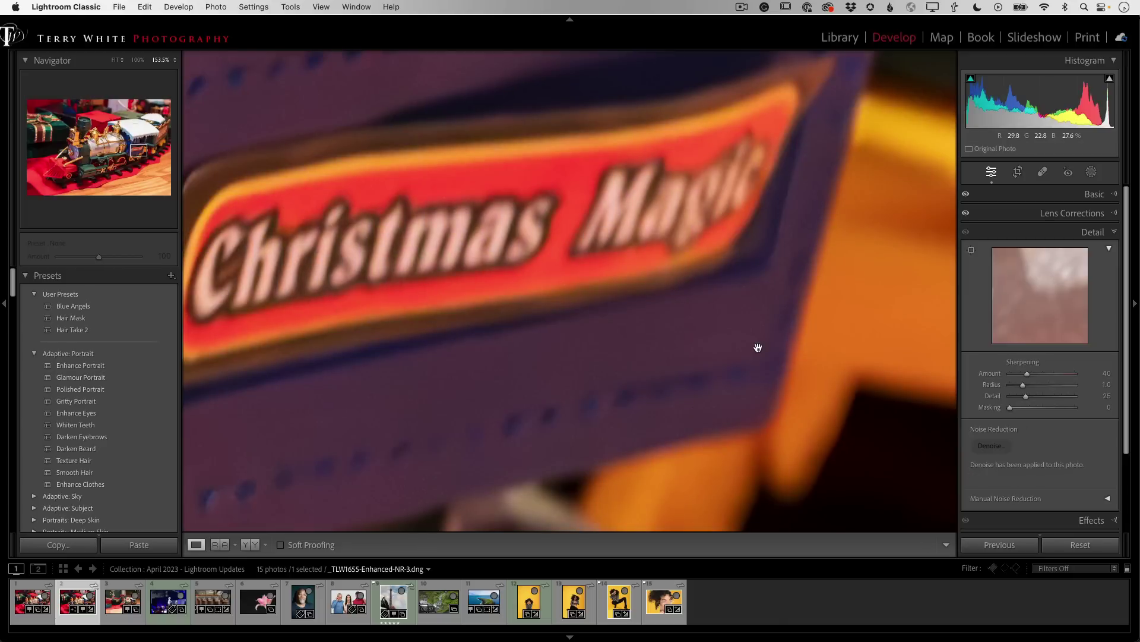
key(Left)
key(Right)
click(630, 283)
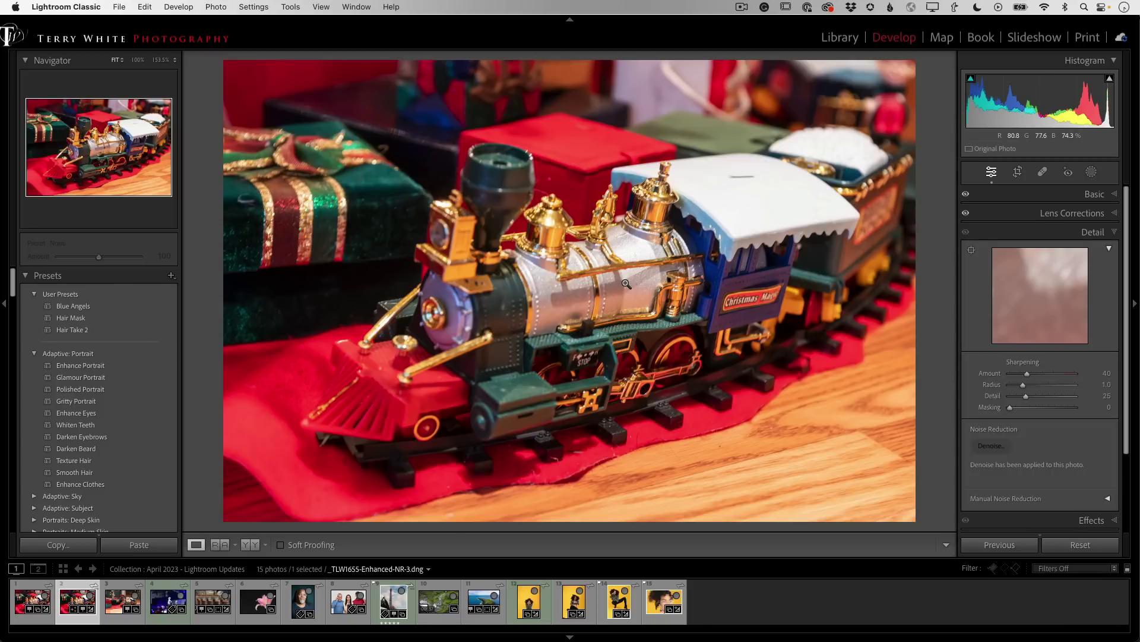
key(g)
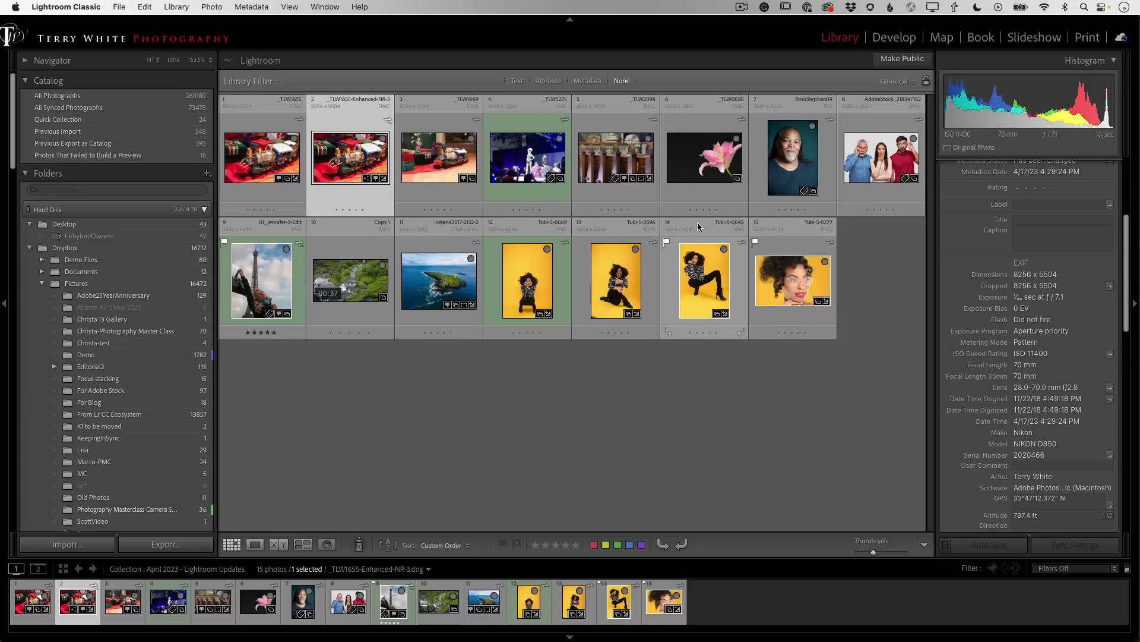
double_click(805, 170)
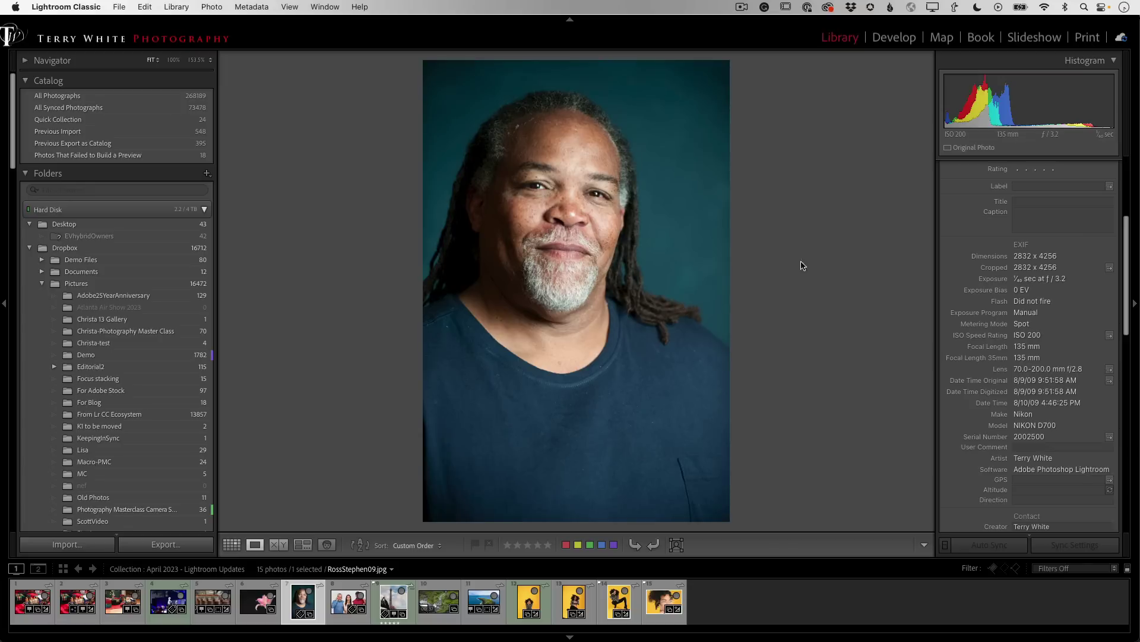
click(891, 38)
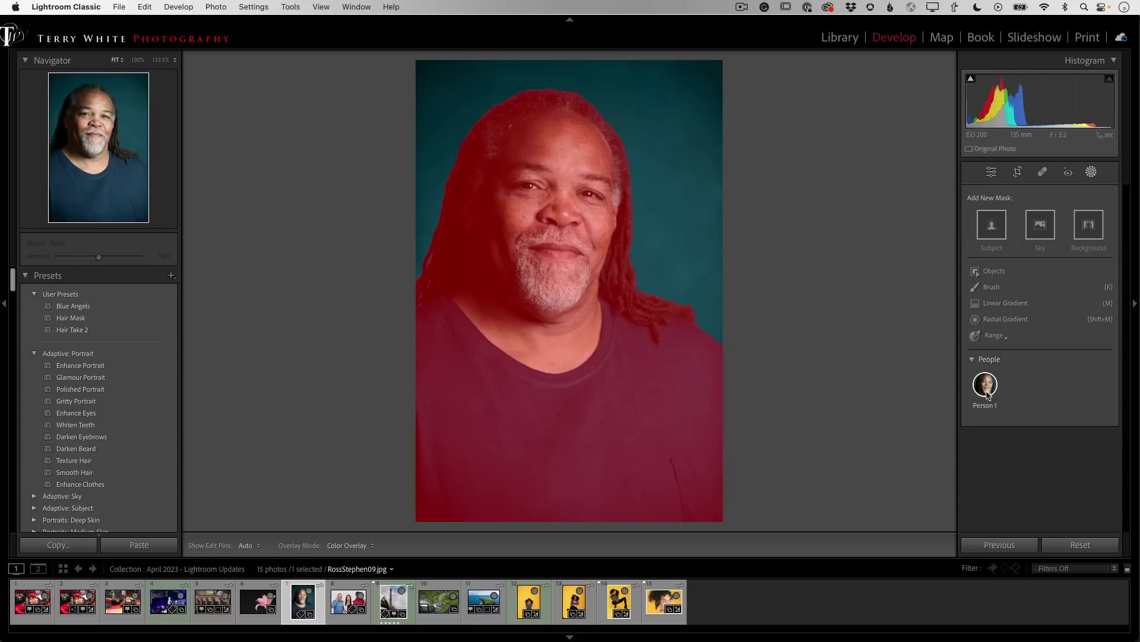
Create a Person 1 mask limited to Facial Hair and name it 'facial hair'.
click(987, 391)
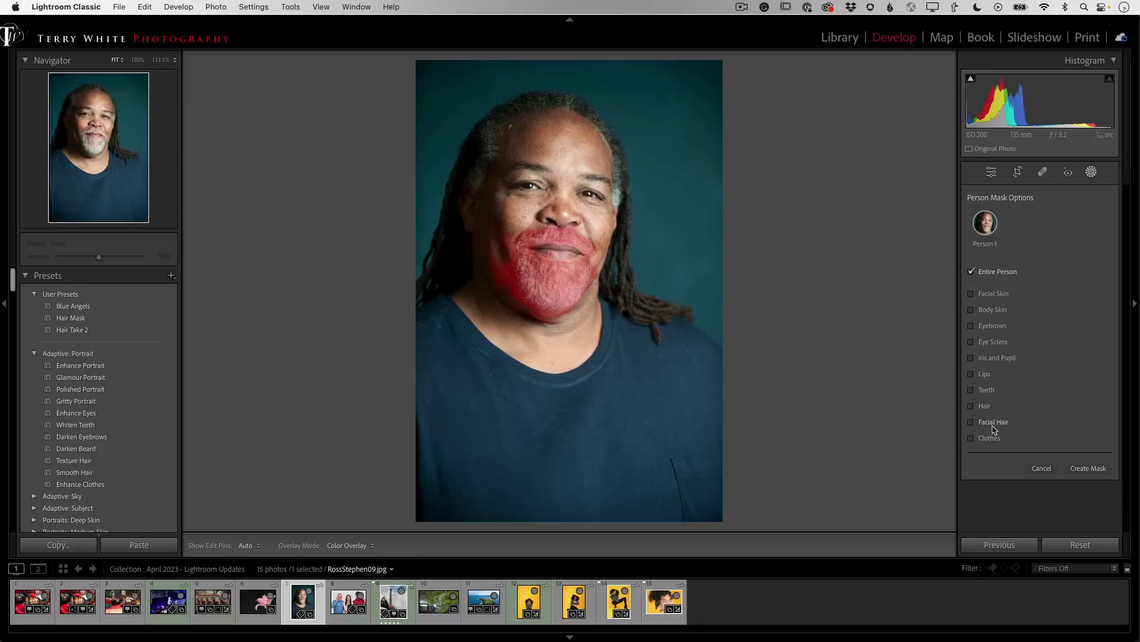
click(973, 423)
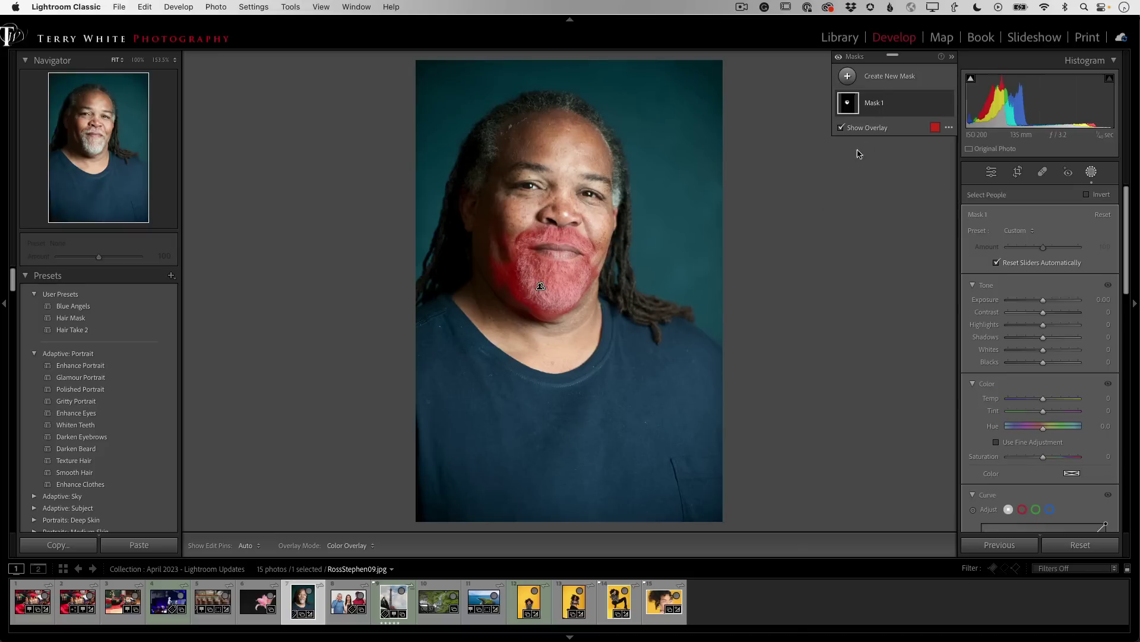
double_click(873, 104)
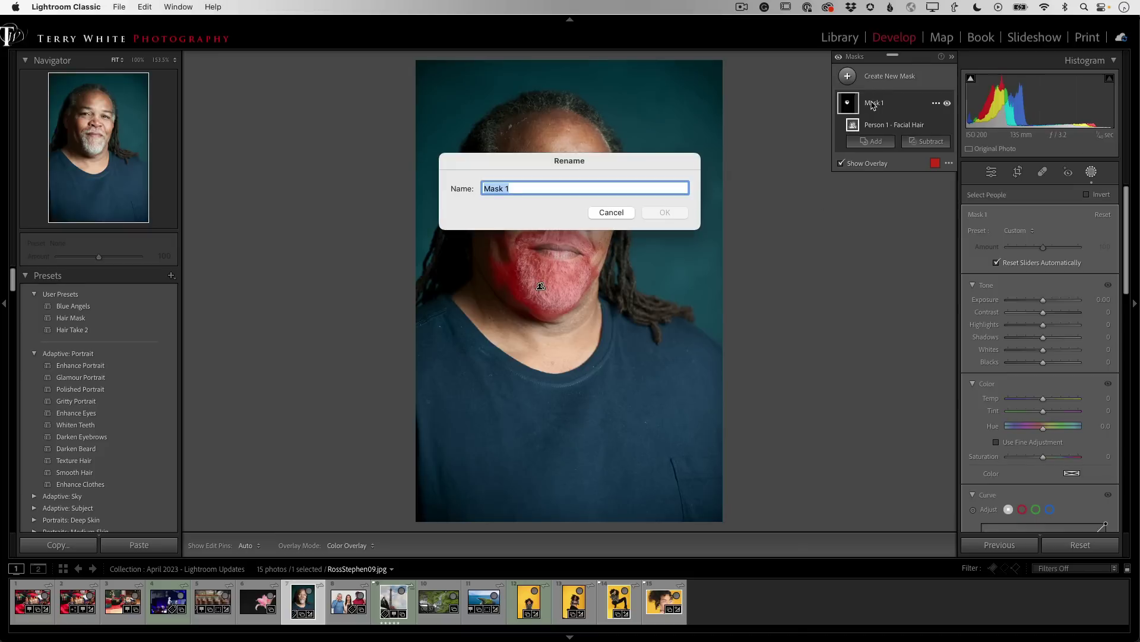
text(faci)
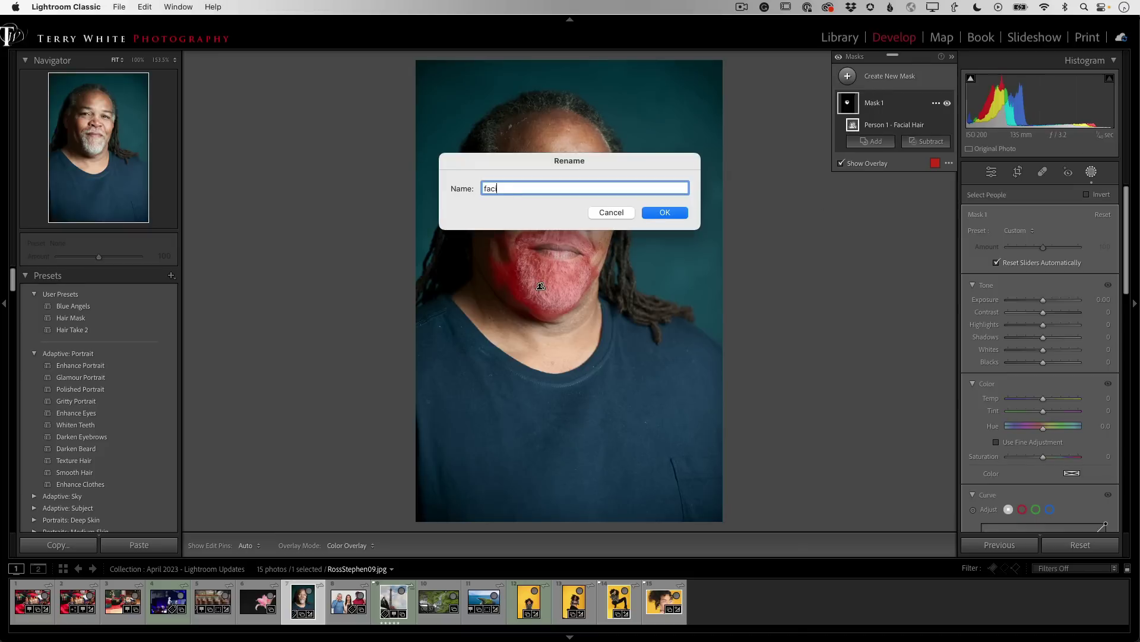
text(eal hair)
key(Return)
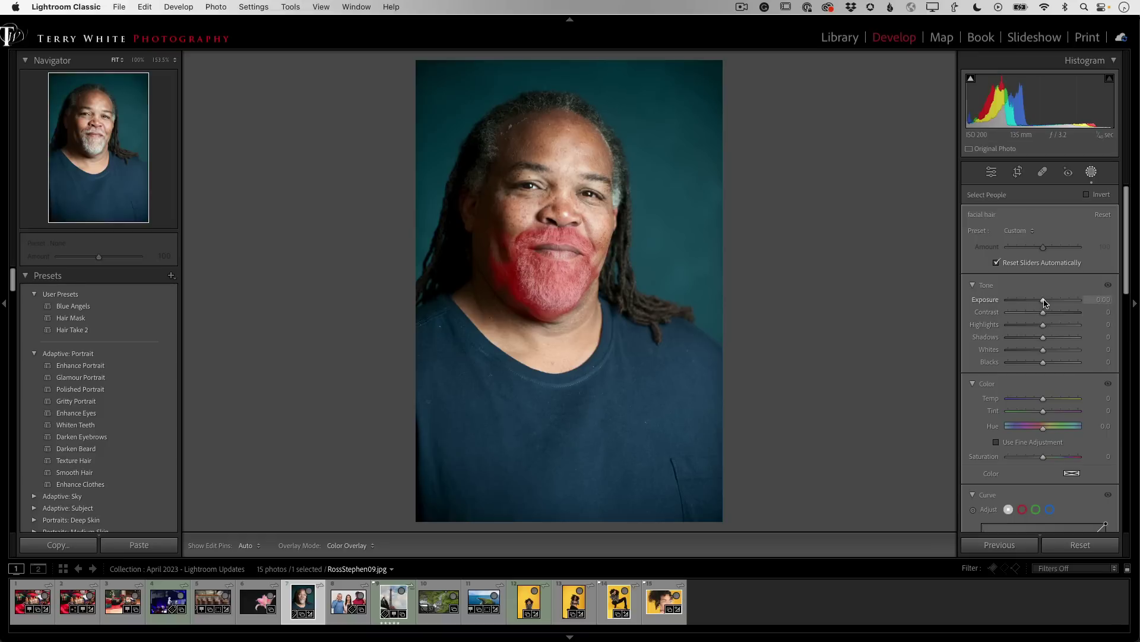
Try lowering the mask's Exposure and Highlights, reset both to 0, and show the red overlay.
drag(1044, 301, 1038, 304)
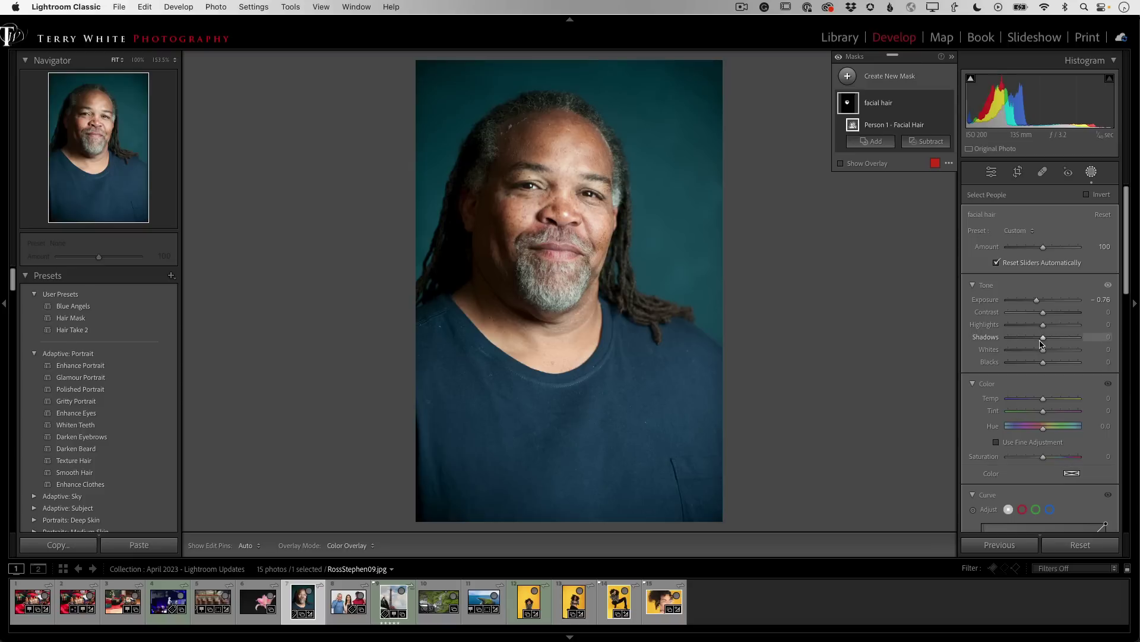
drag(1043, 326, 1023, 331)
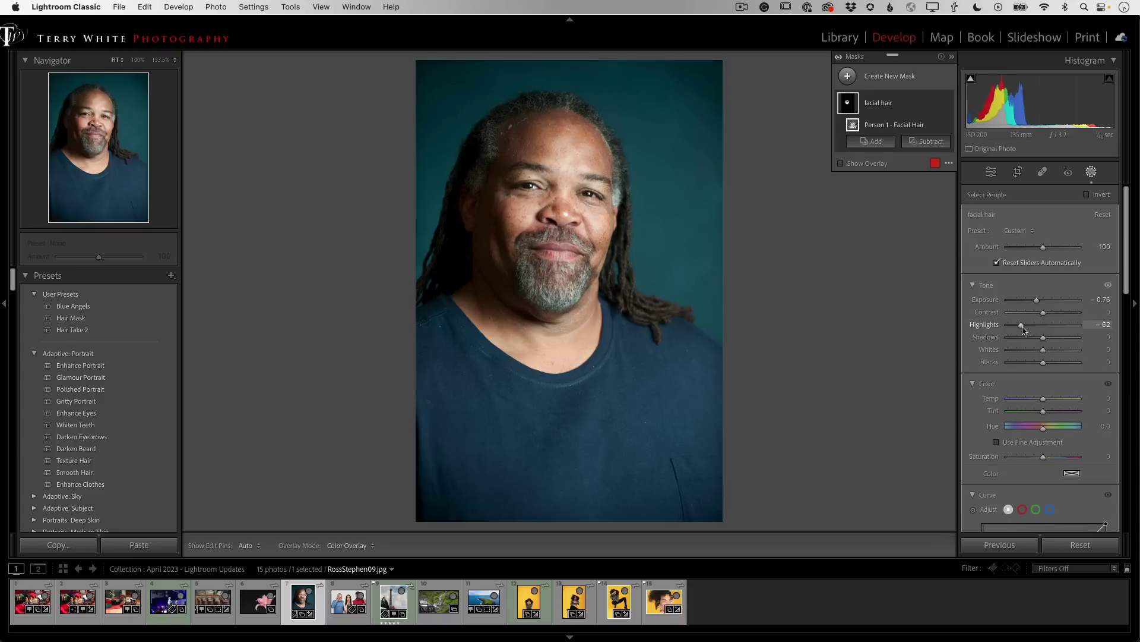
double_click(1022, 327)
double_click(1038, 300)
key(o)
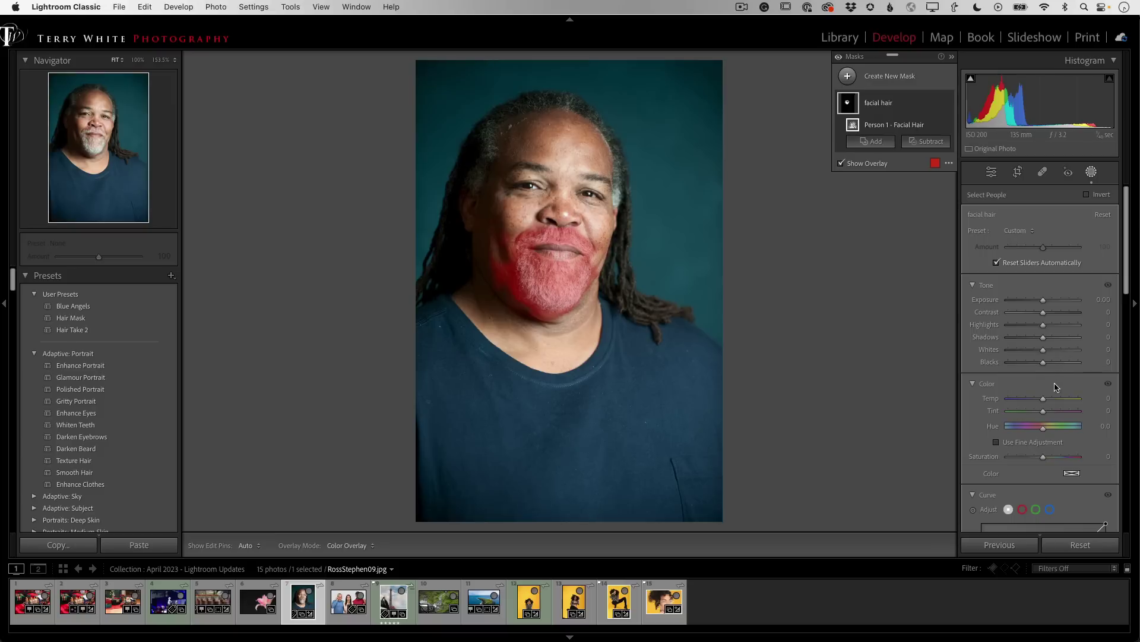
Pull the facial hair mask's tone curve down (Input 119, Output 1) to turn the beard nearly black.
click(87, 392)
scroll(1016, 372, down, 6)
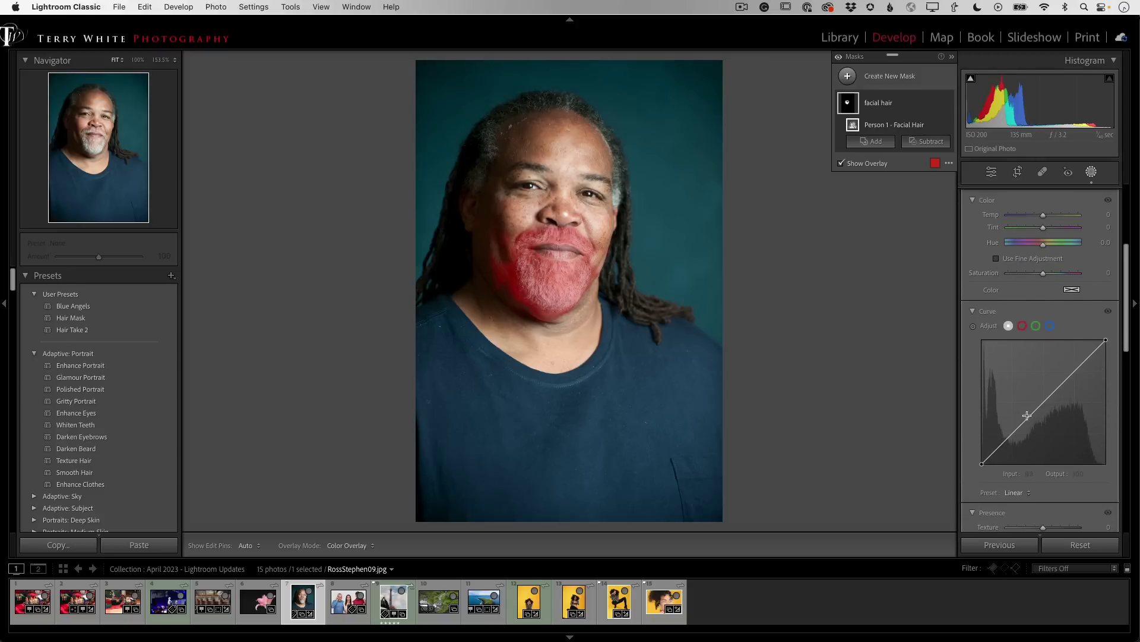
drag(1028, 417, 1057, 464)
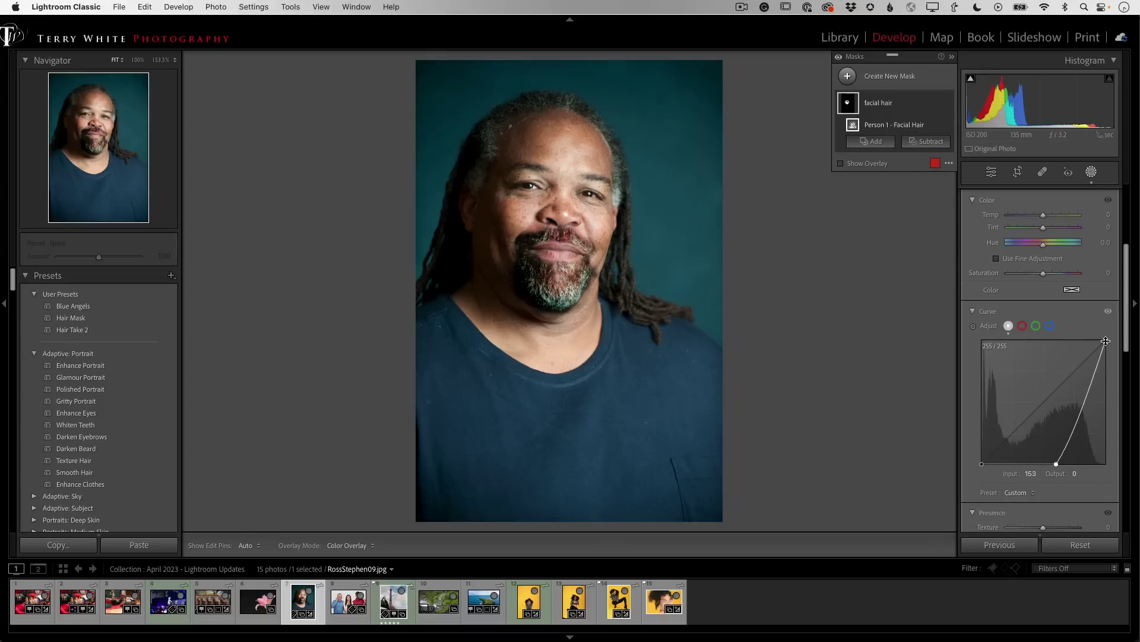
drag(1106, 340, 1112, 411)
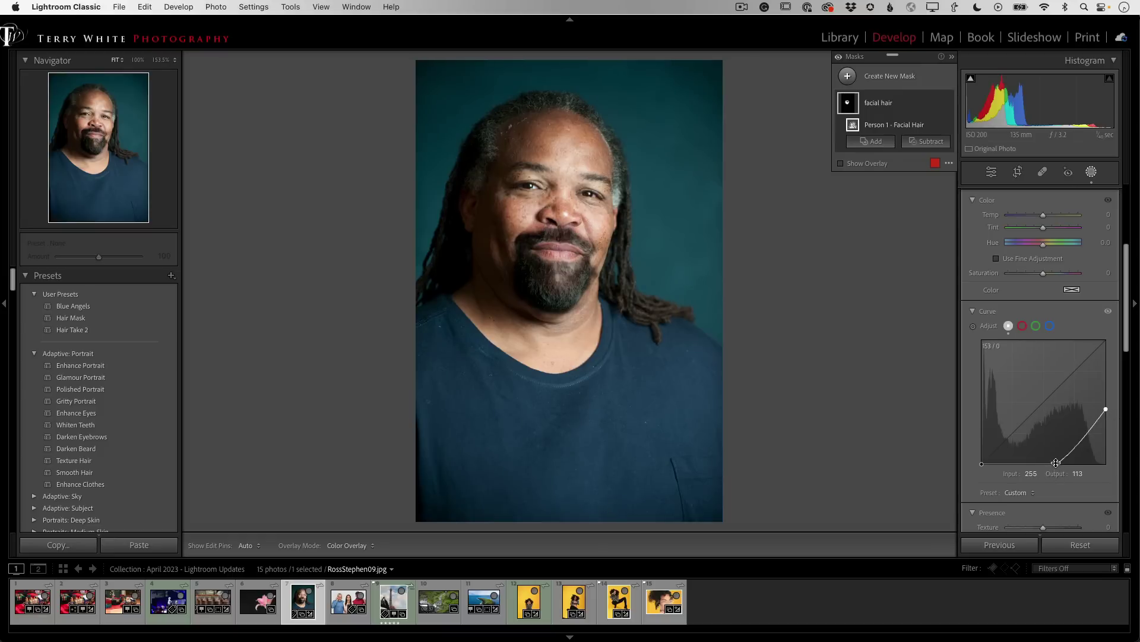
drag(1055, 465, 1040, 467)
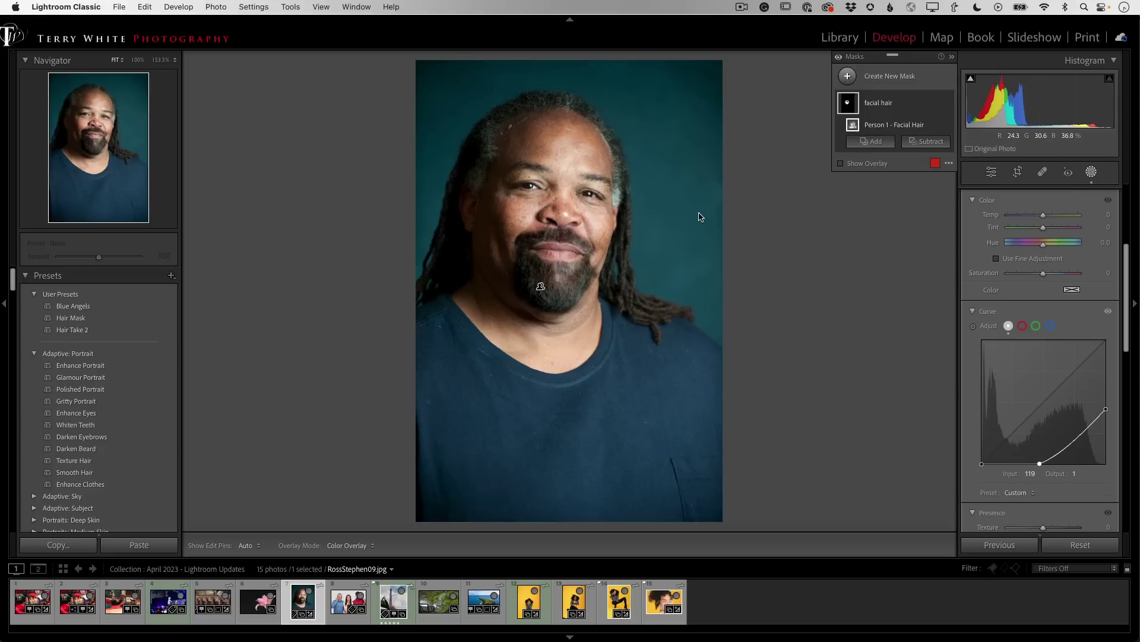
mouse_move(949, 117)
Start a new People mask on Person 1 with Hair ticked, then cancel it.
click(854, 91)
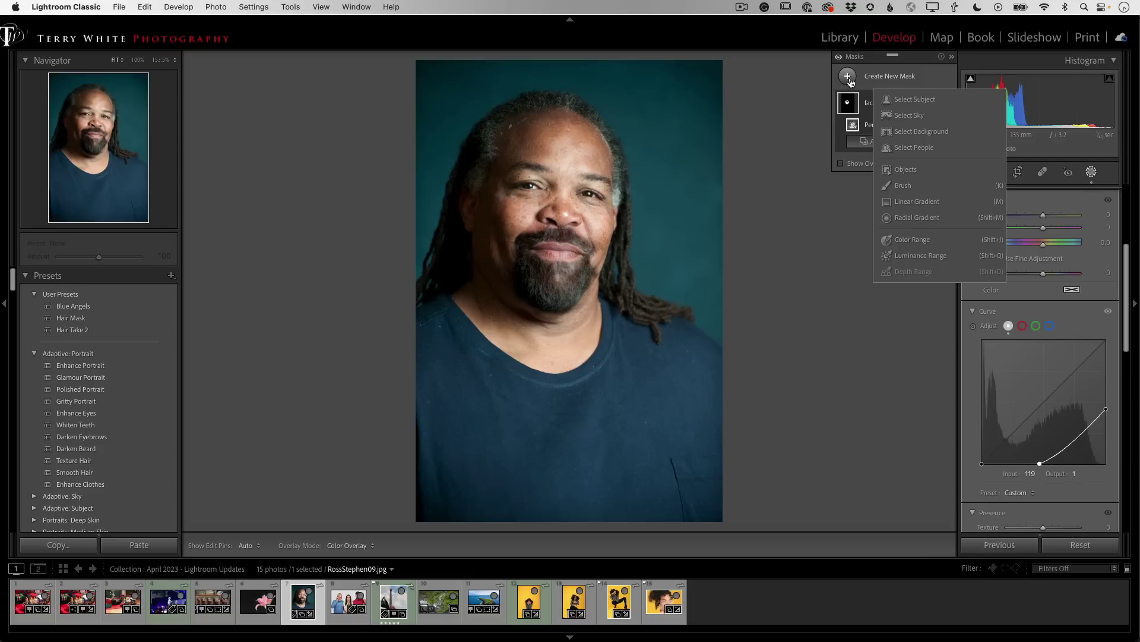
click(912, 147)
click(990, 244)
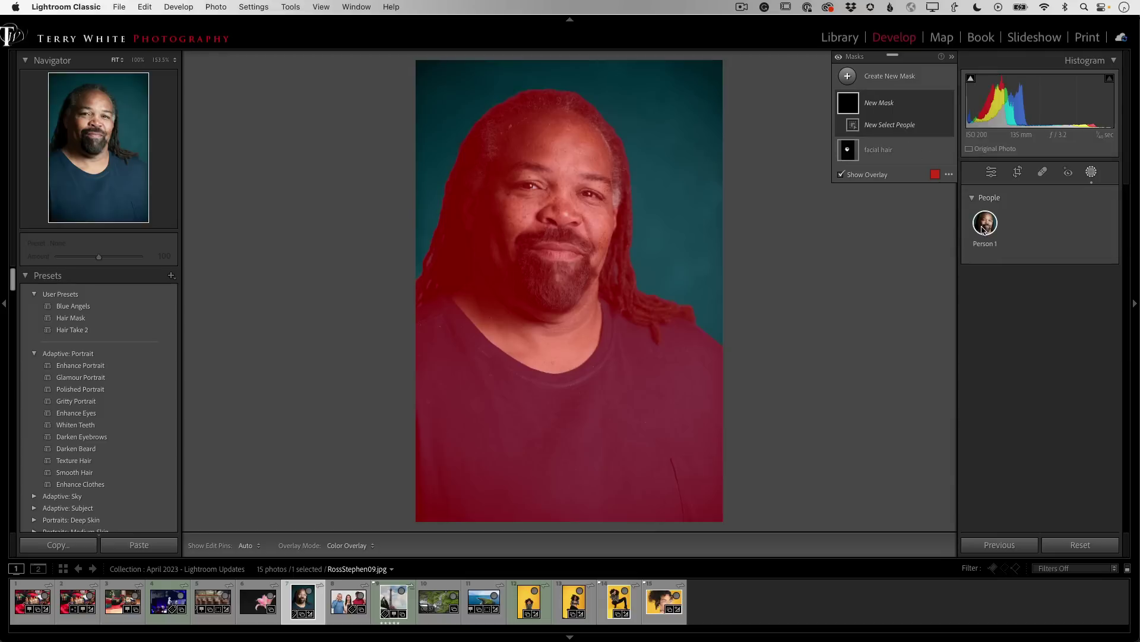
click(984, 225)
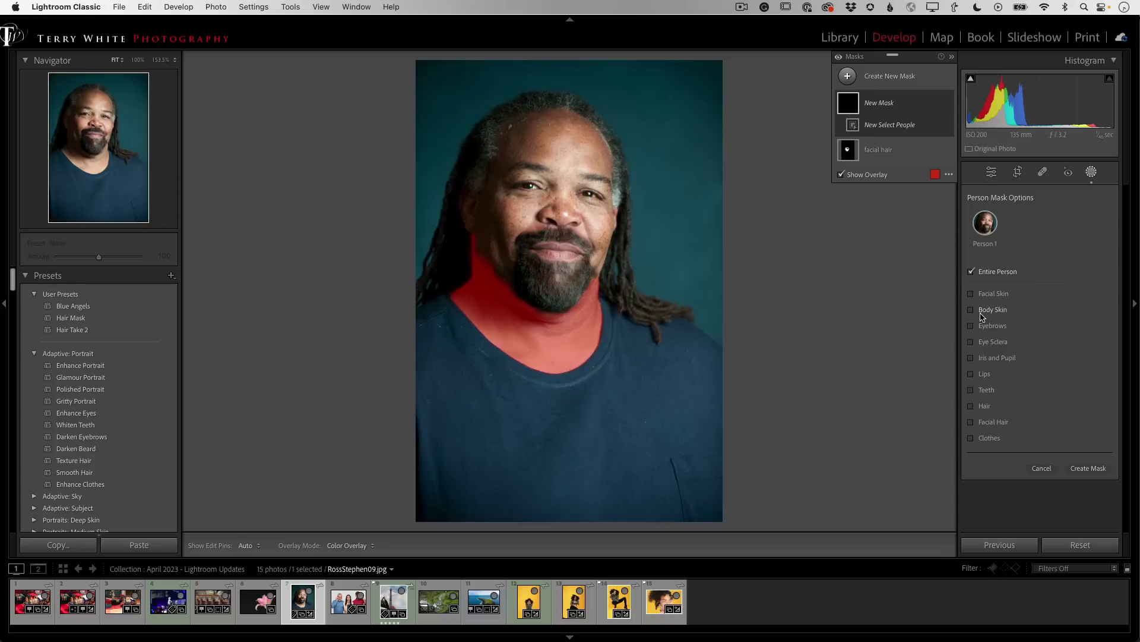
click(973, 407)
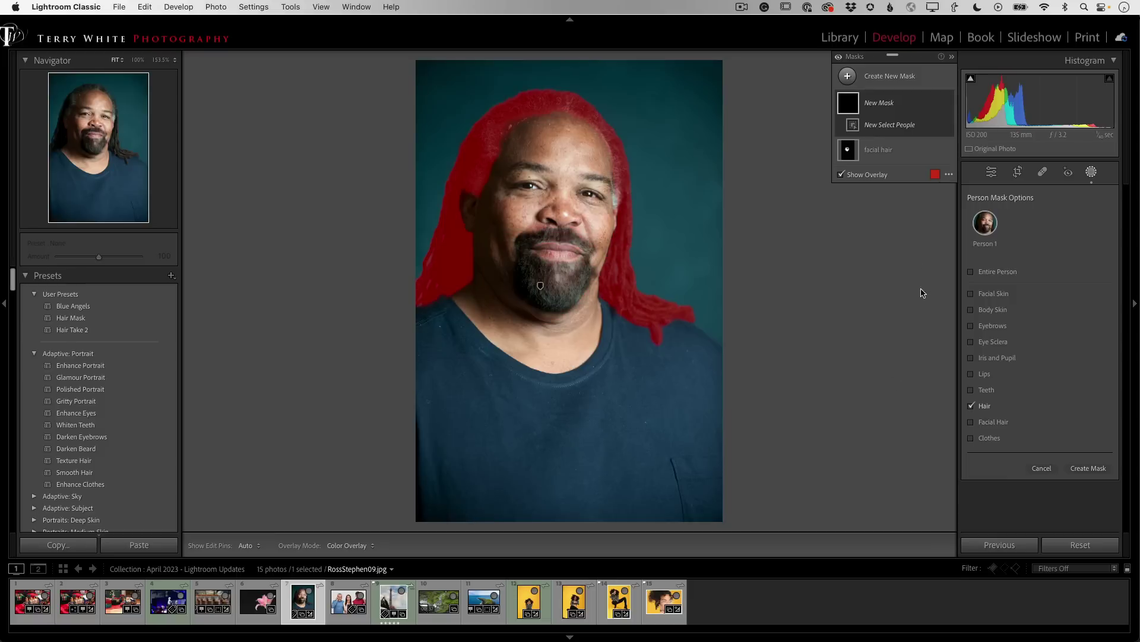
click(1043, 469)
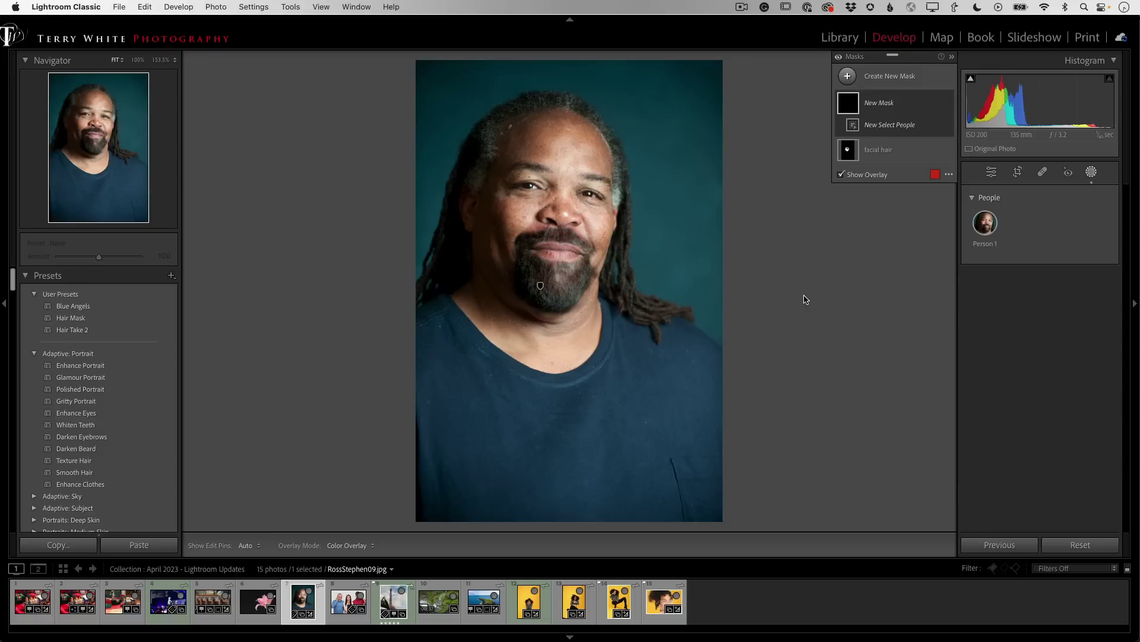
From the grid, open AdobeStock_218347182.jpeg and bring it into the Develop module.
key(g)
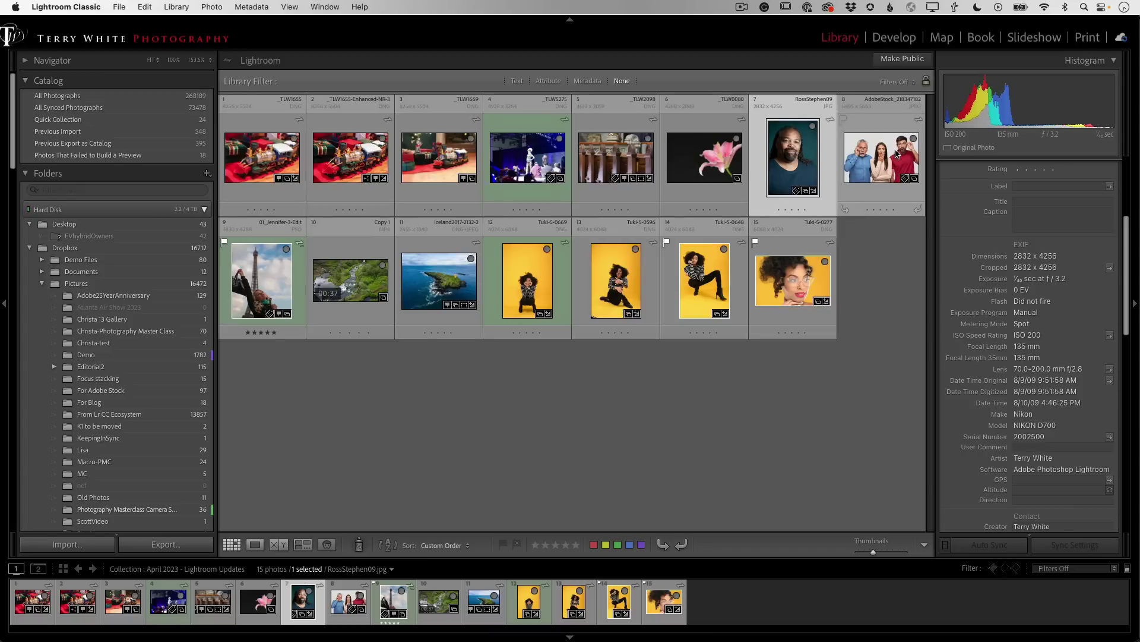
double_click(890, 155)
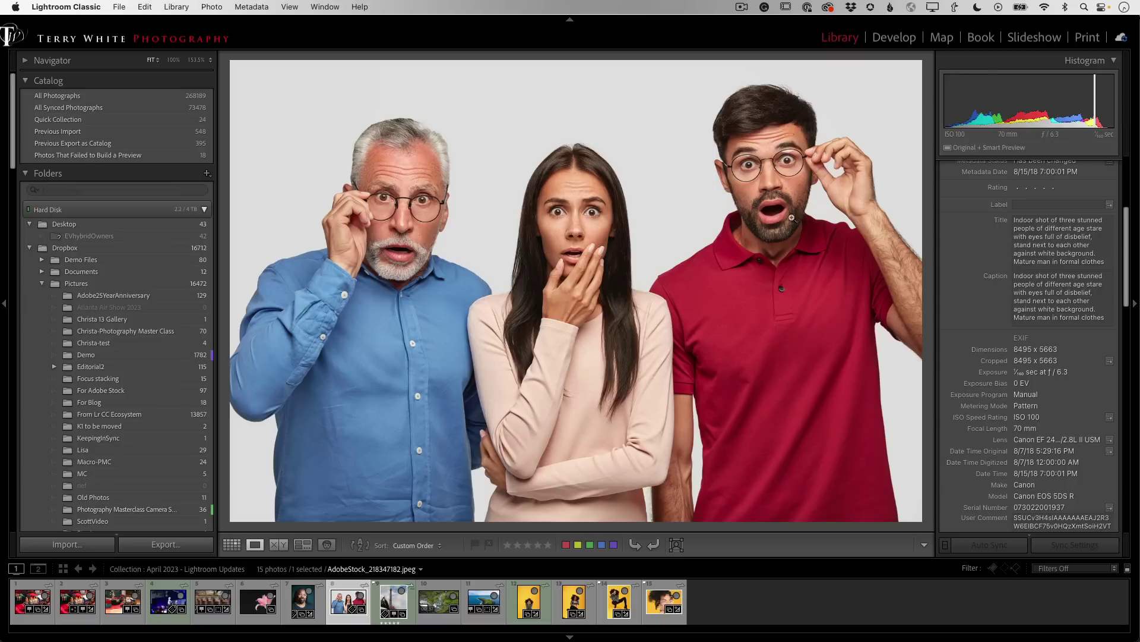
click(885, 39)
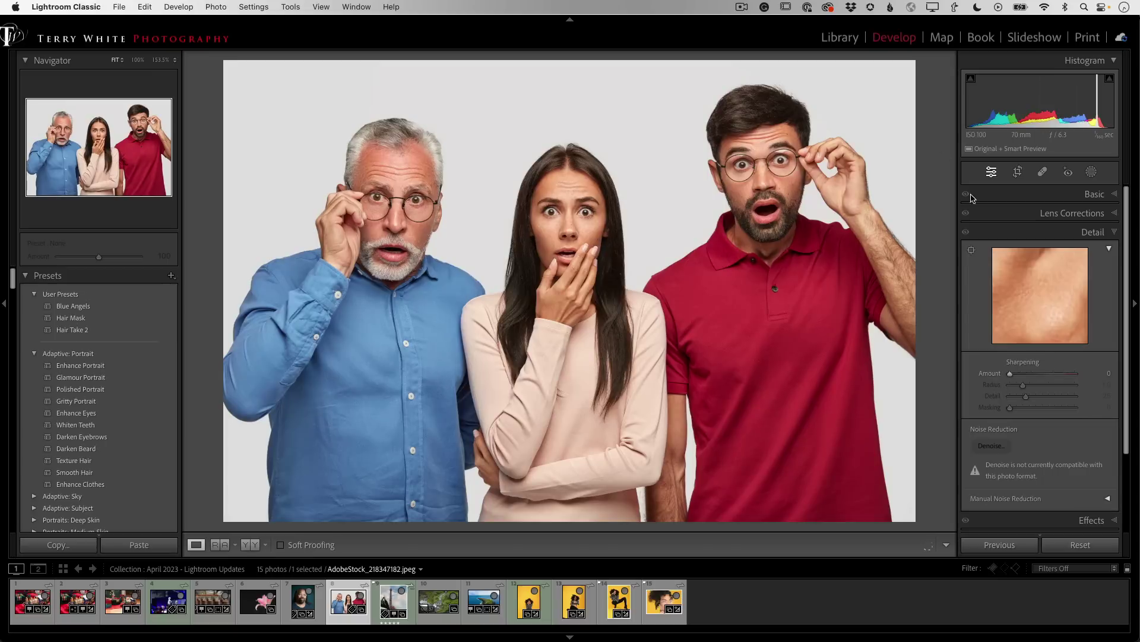
Create a clothes-only mask on Person 1 named 'shirt 1' and set its Hue to -130.
click(1091, 172)
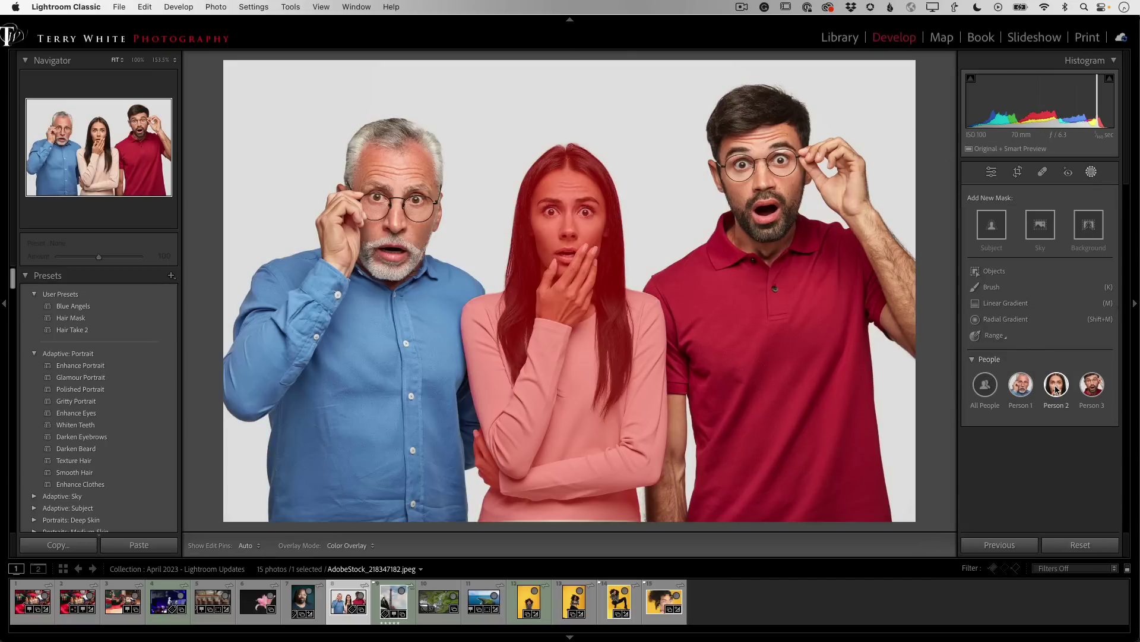
click(1020, 387)
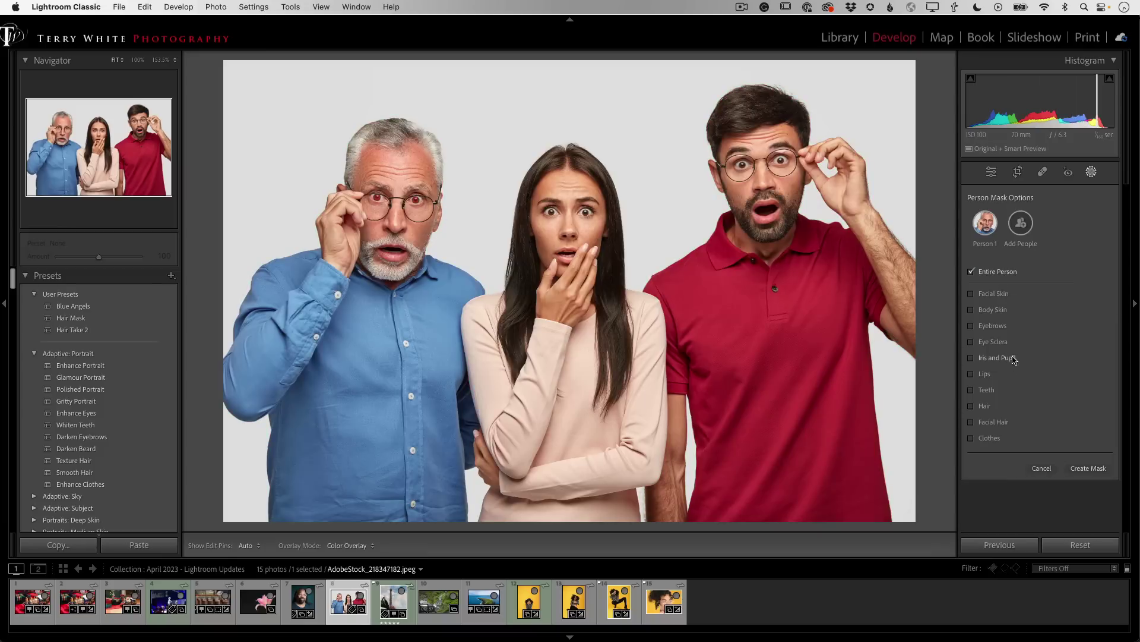
click(972, 439)
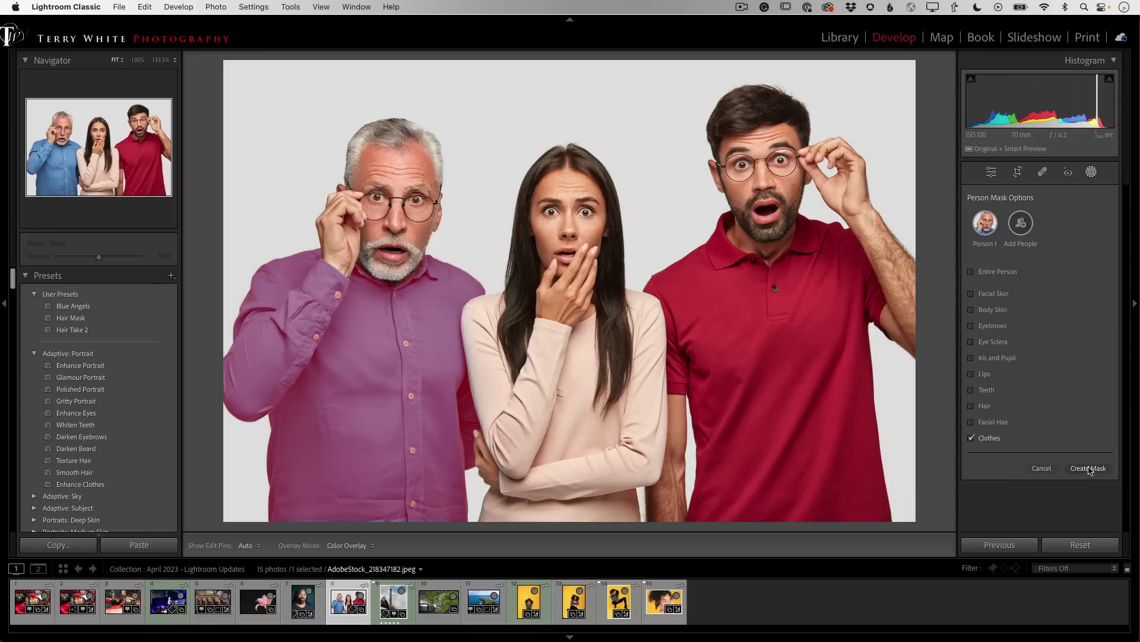
click(1088, 469)
double_click(877, 104)
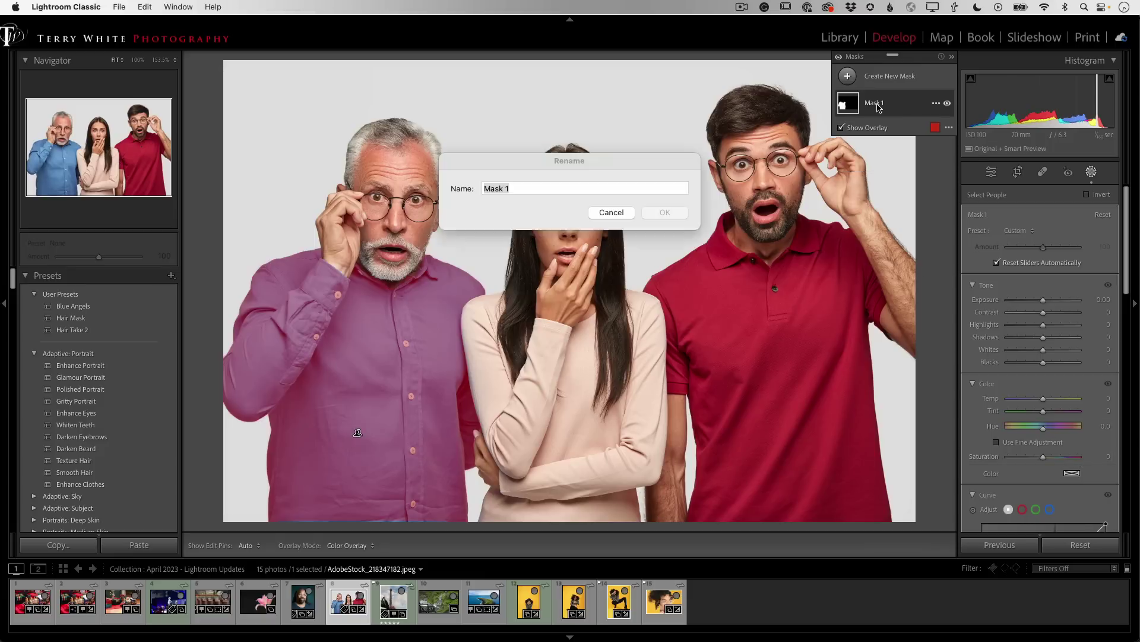
text(c)
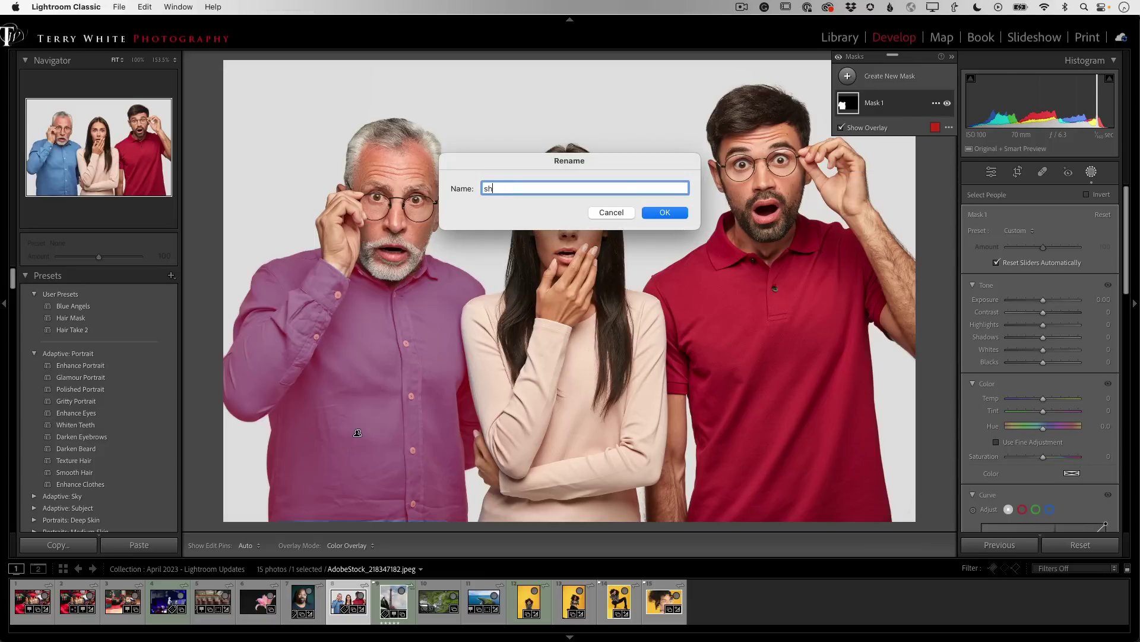
text(hirt 1)
key(Return)
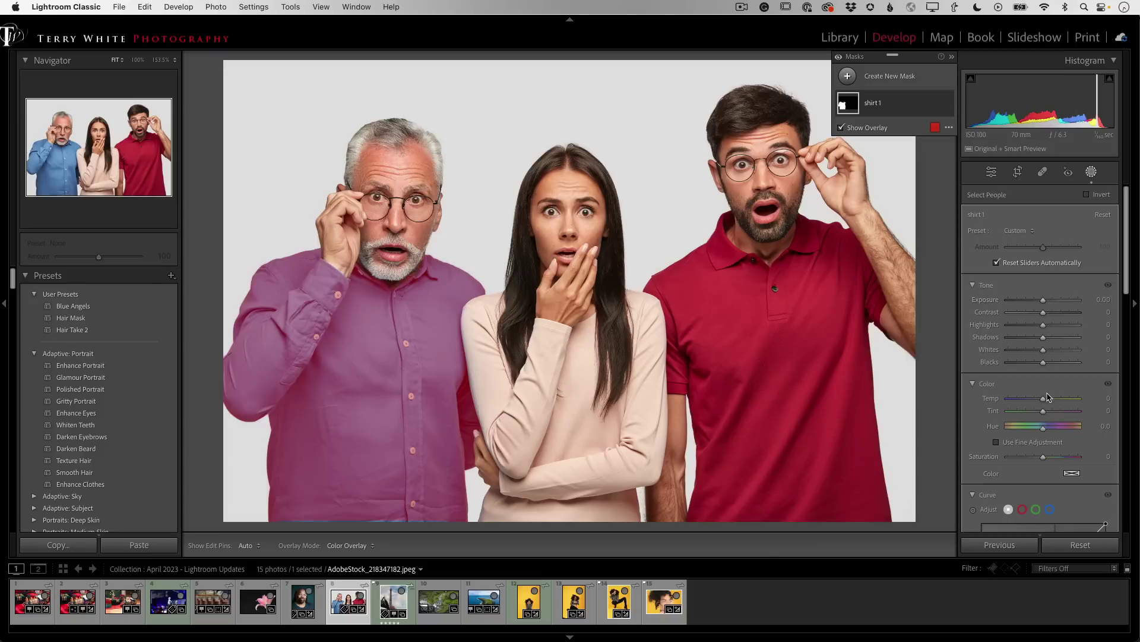
drag(1044, 431, 1019, 434)
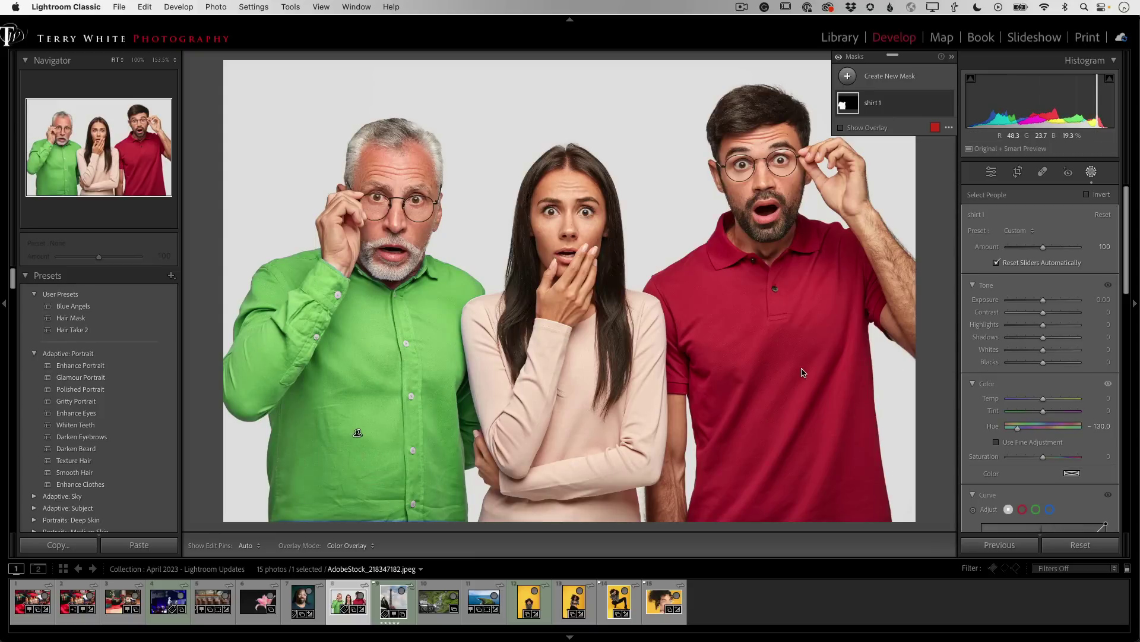
scroll(60, 434, down, 5)
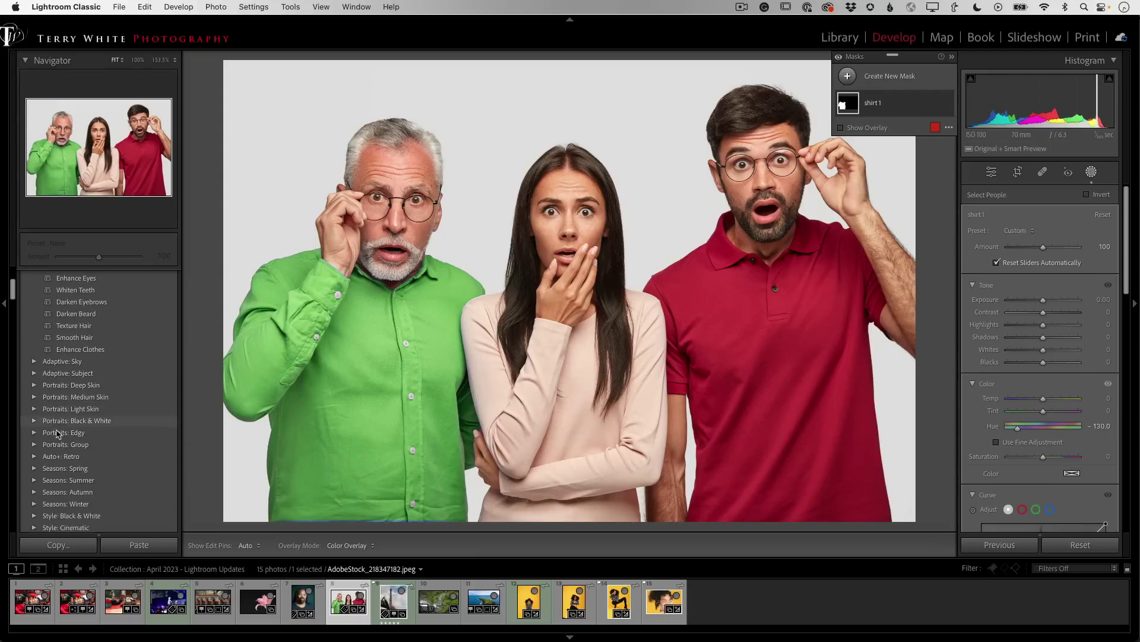
scroll(58, 434, down, 10)
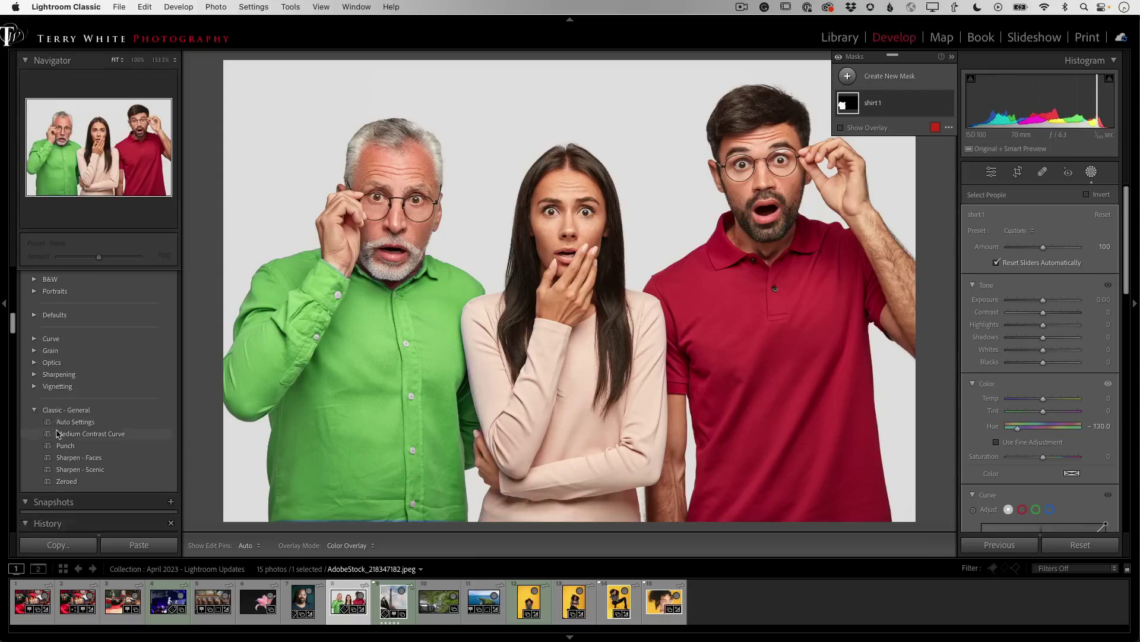
scroll(58, 434, down, 7)
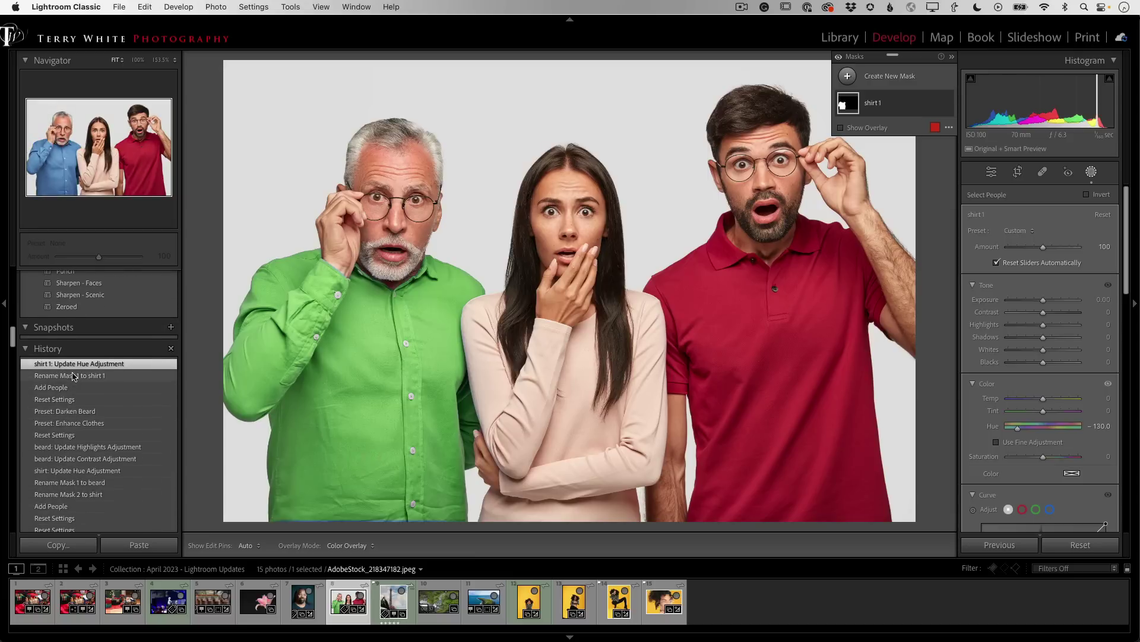
key(alt)
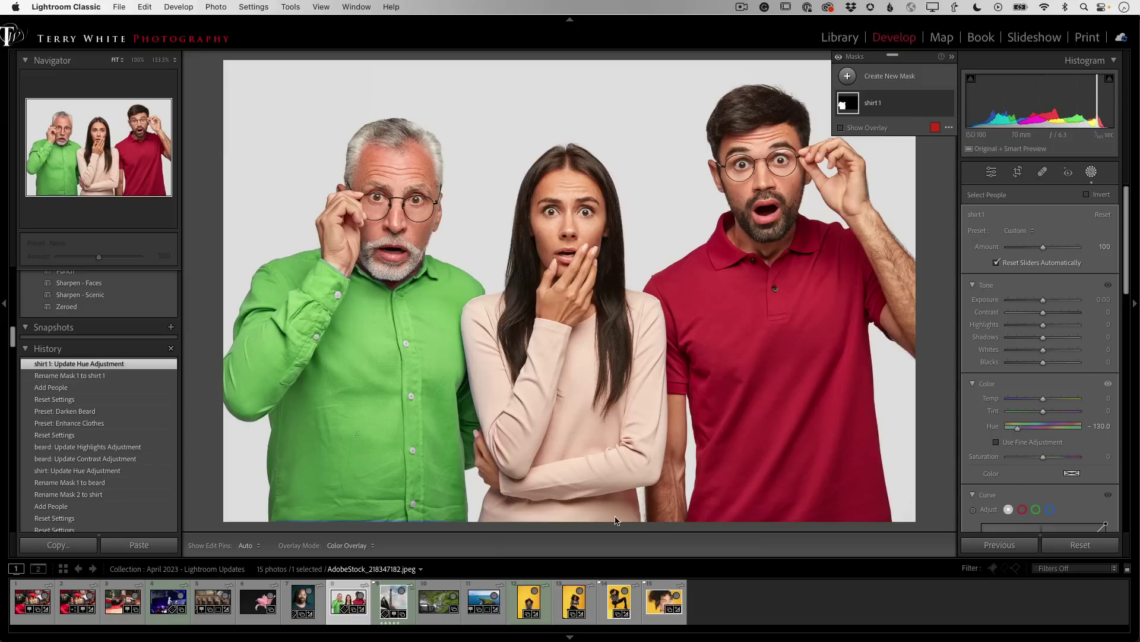
scroll(1023, 460, down, 5)
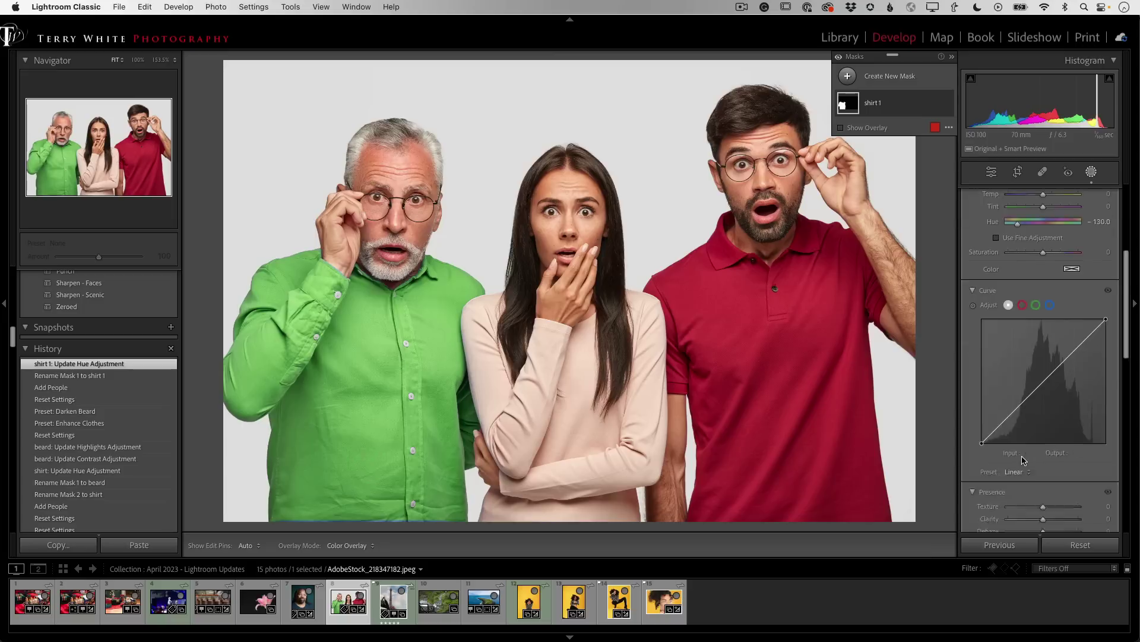
scroll(1022, 458, down, 10)
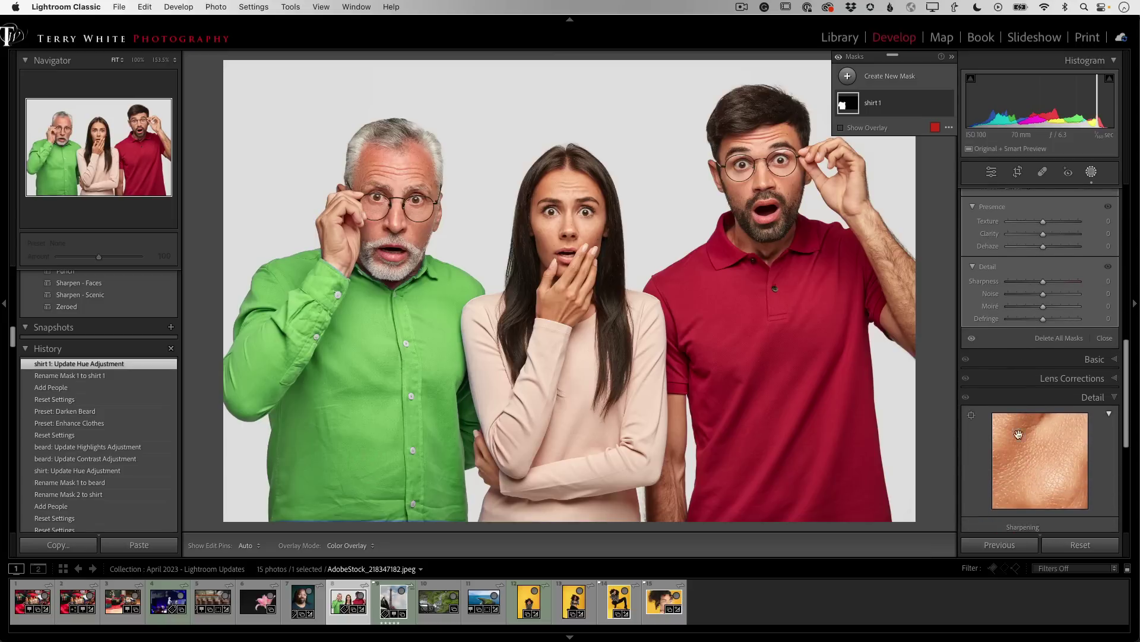
key(alt)
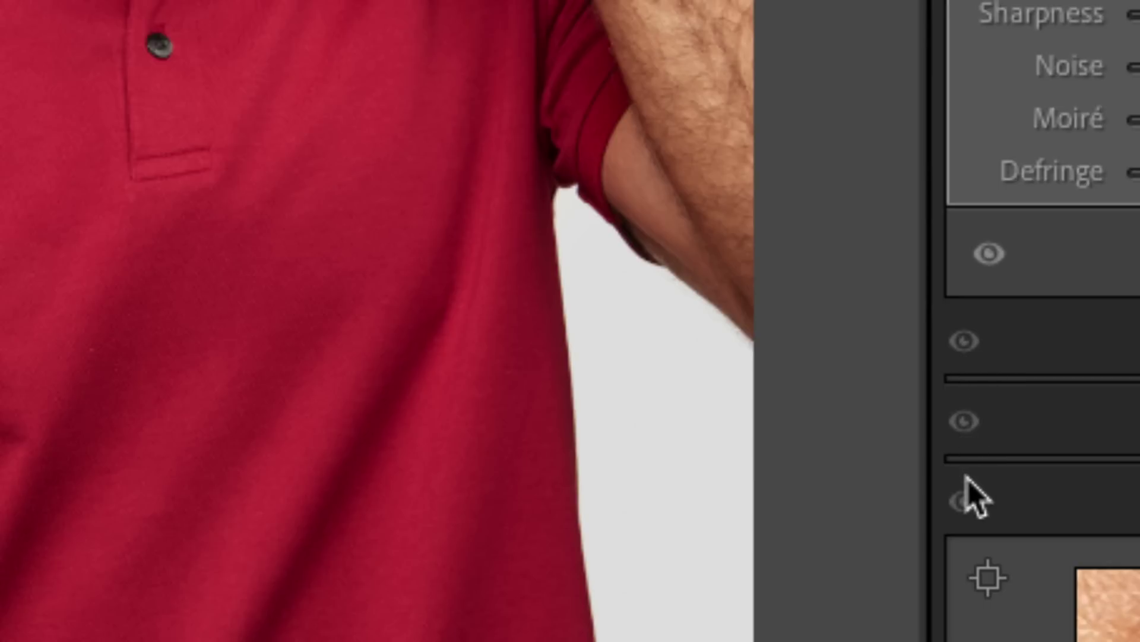
click(968, 351)
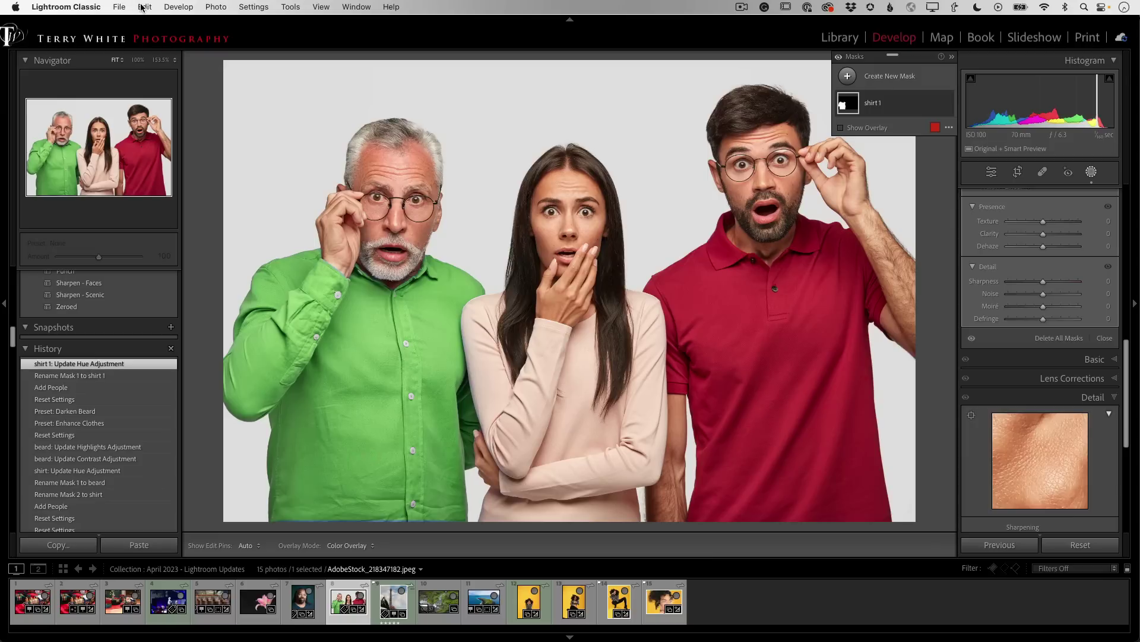
click(82, 7)
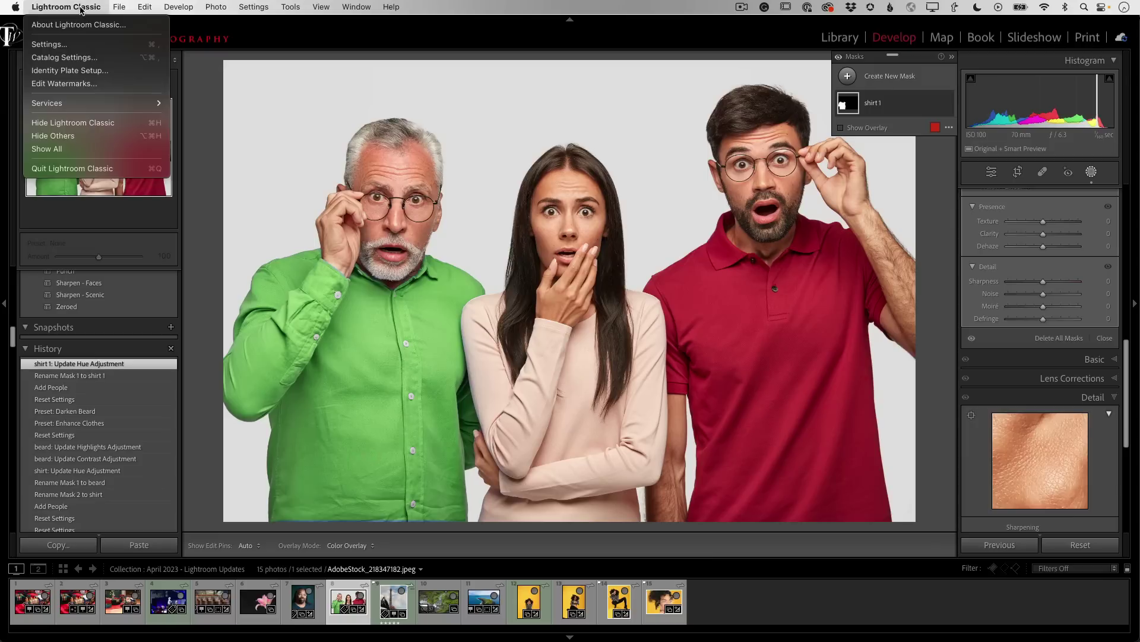
click(77, 45)
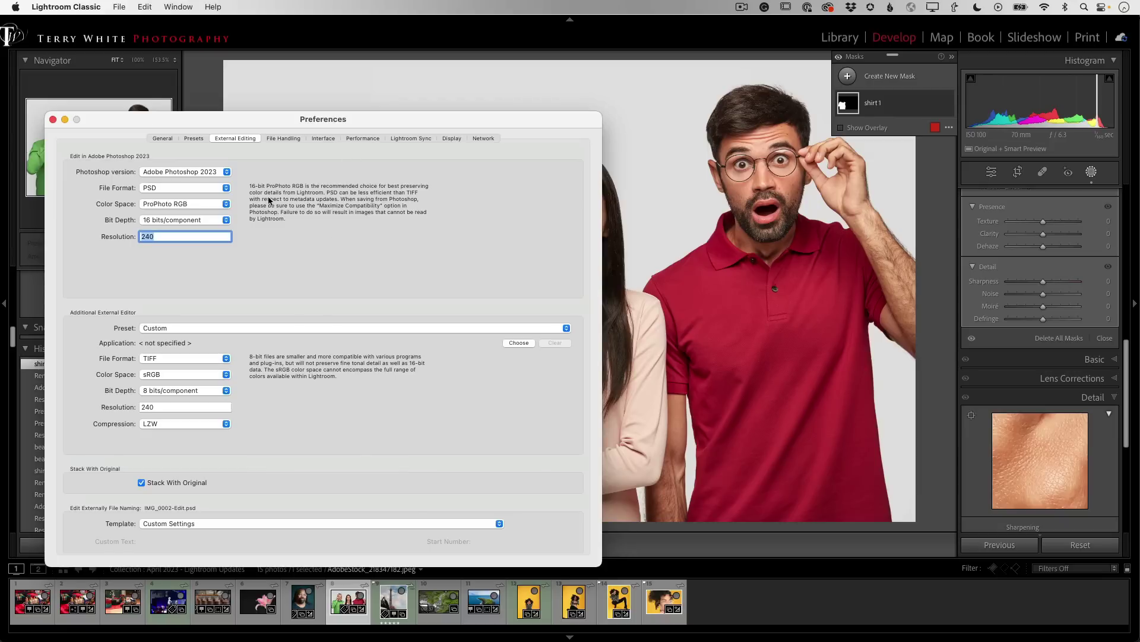
click(219, 173)
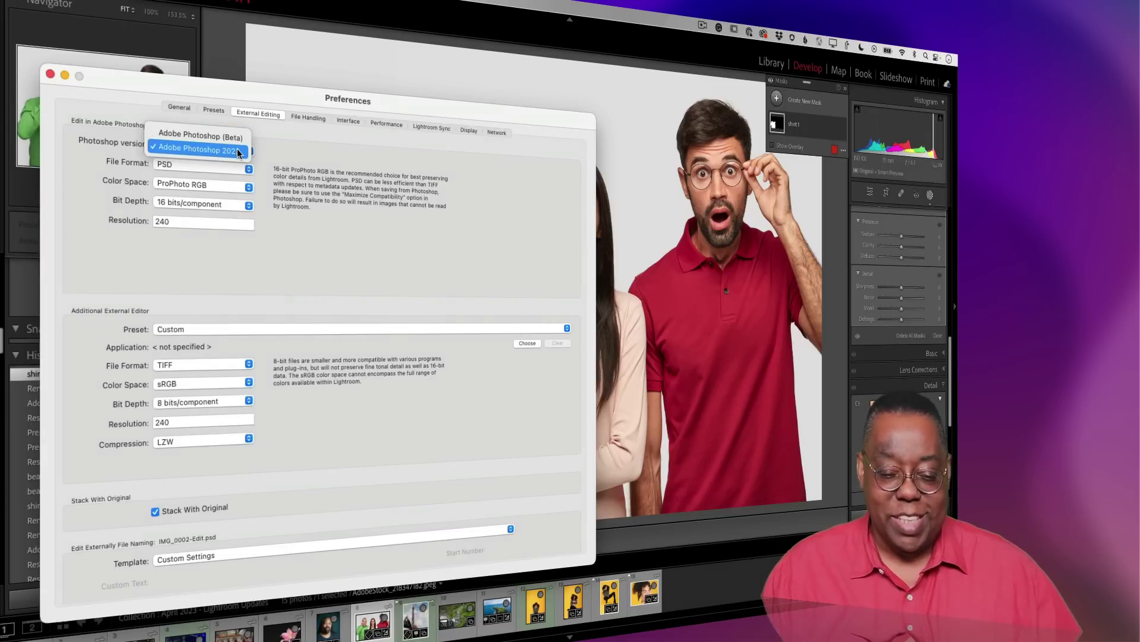
click(319, 143)
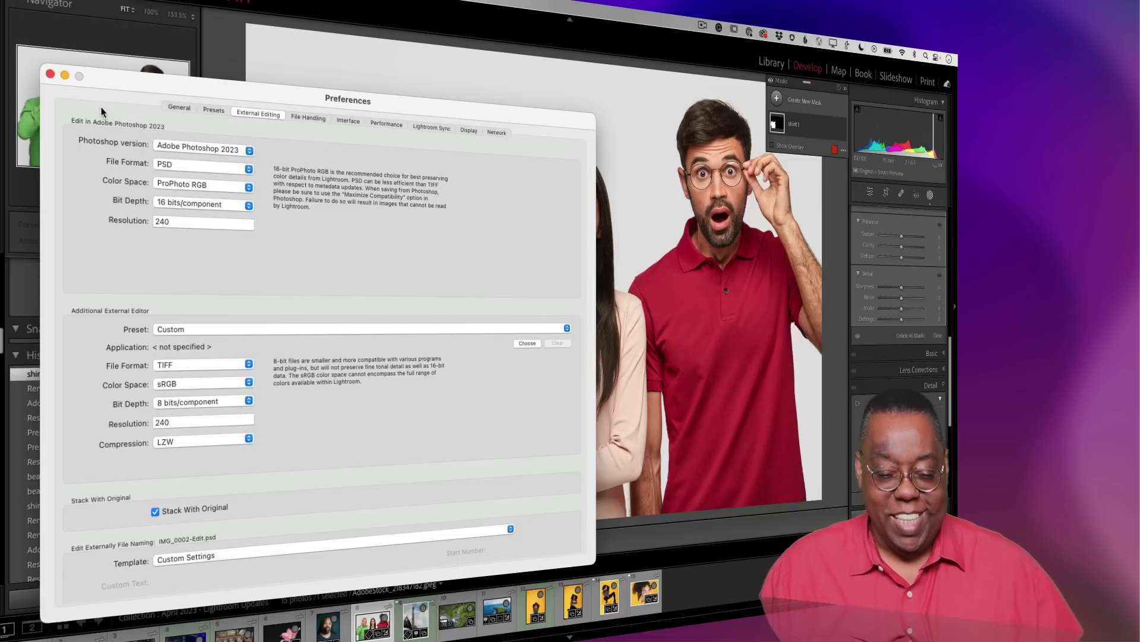
click(51, 74)
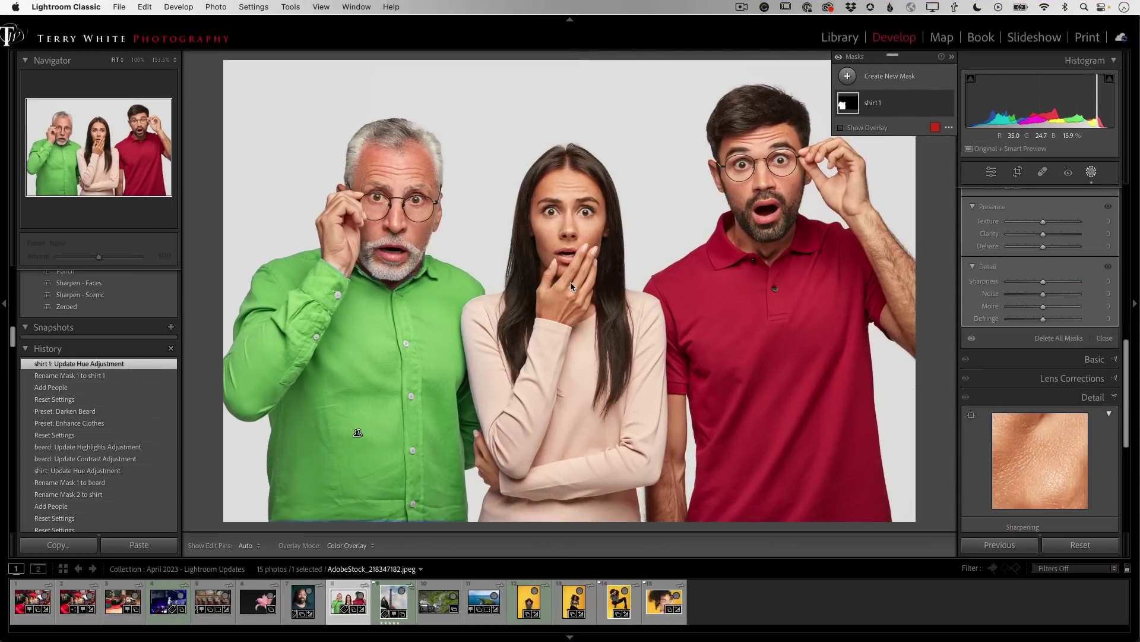
Switch to the Library grid and select the three yellow-backdrop portraits.
key(g)
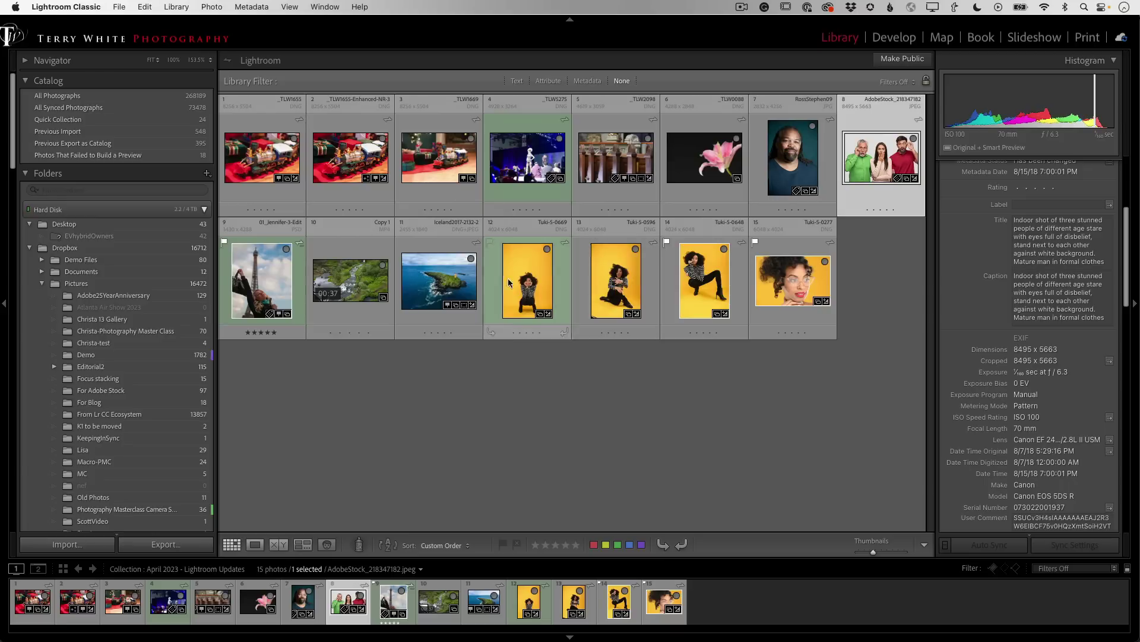
click(278, 292)
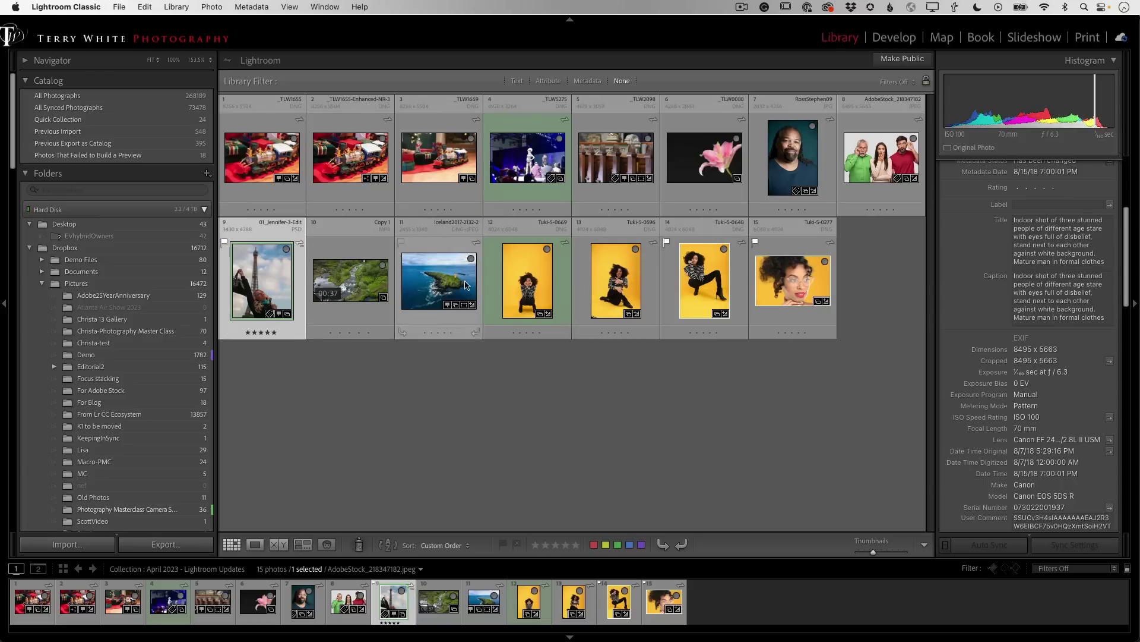
super+click(525, 293)
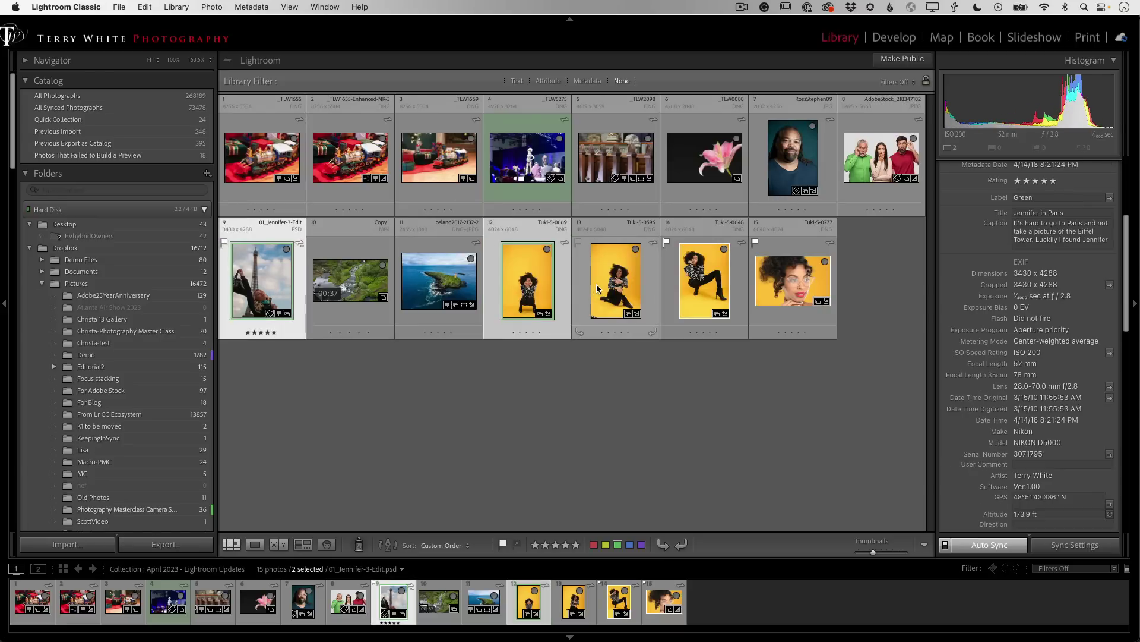
super+click(594, 286)
super+click(264, 282)
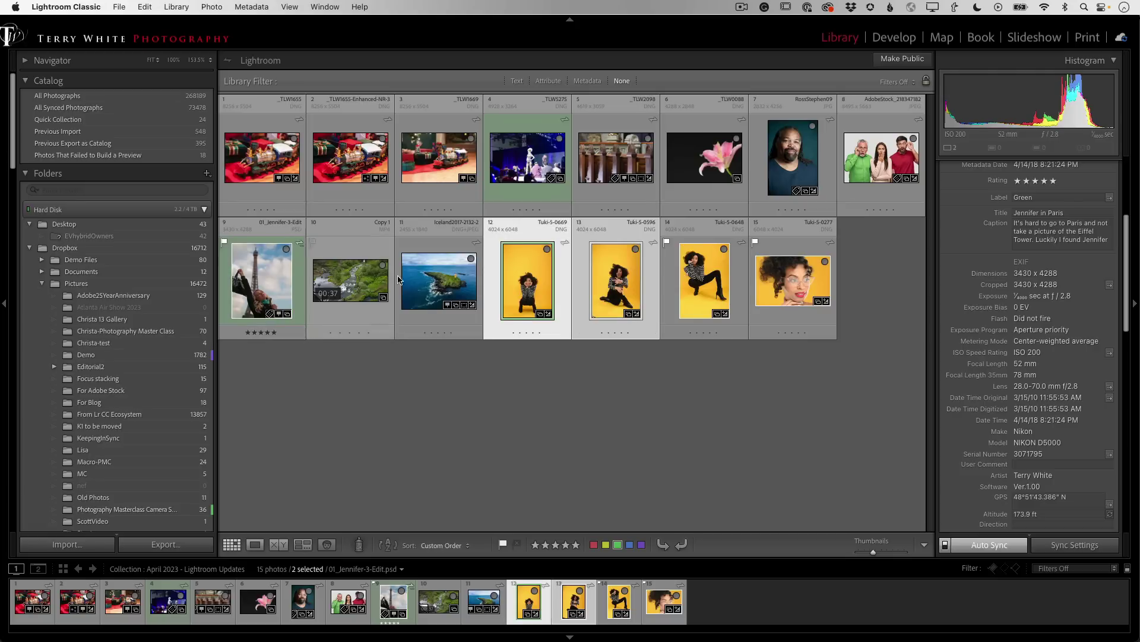
super+click(610, 278)
super+click(705, 279)
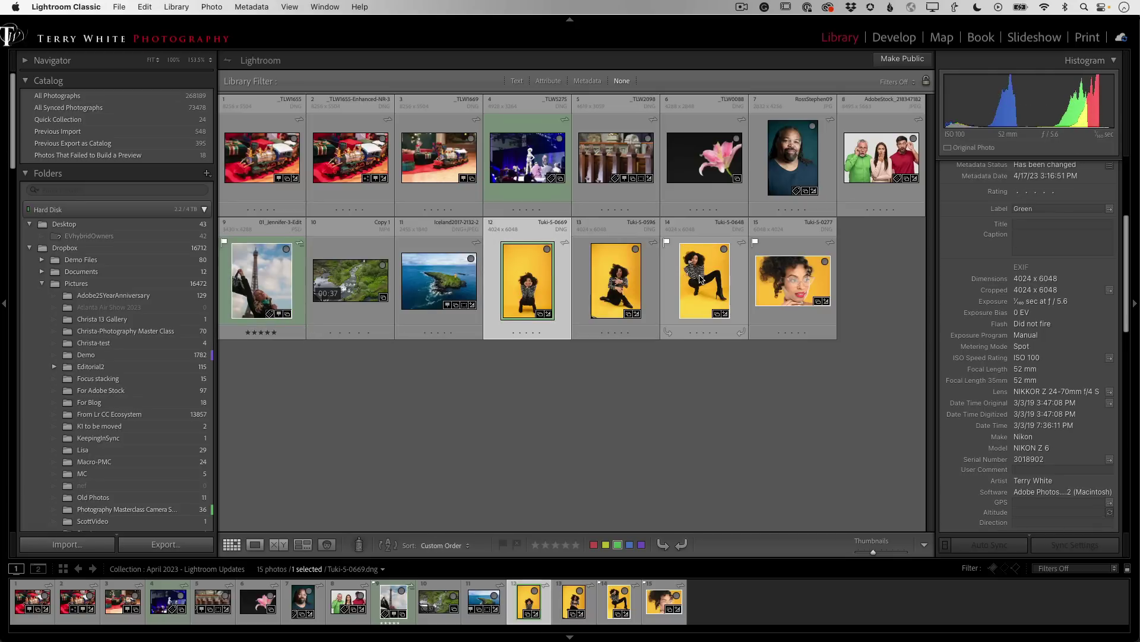
super+click(619, 282)
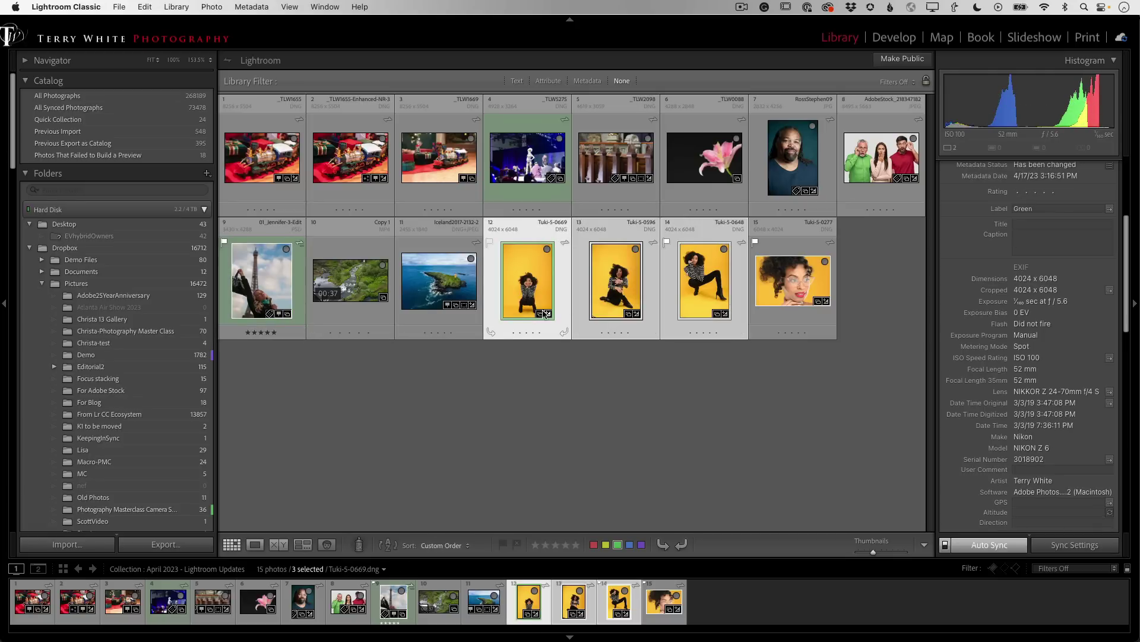
Browse the Edit In actions without choosing one, then select the train photo _TLW1655.
right_click(522, 280)
mouse_move(523, 280)
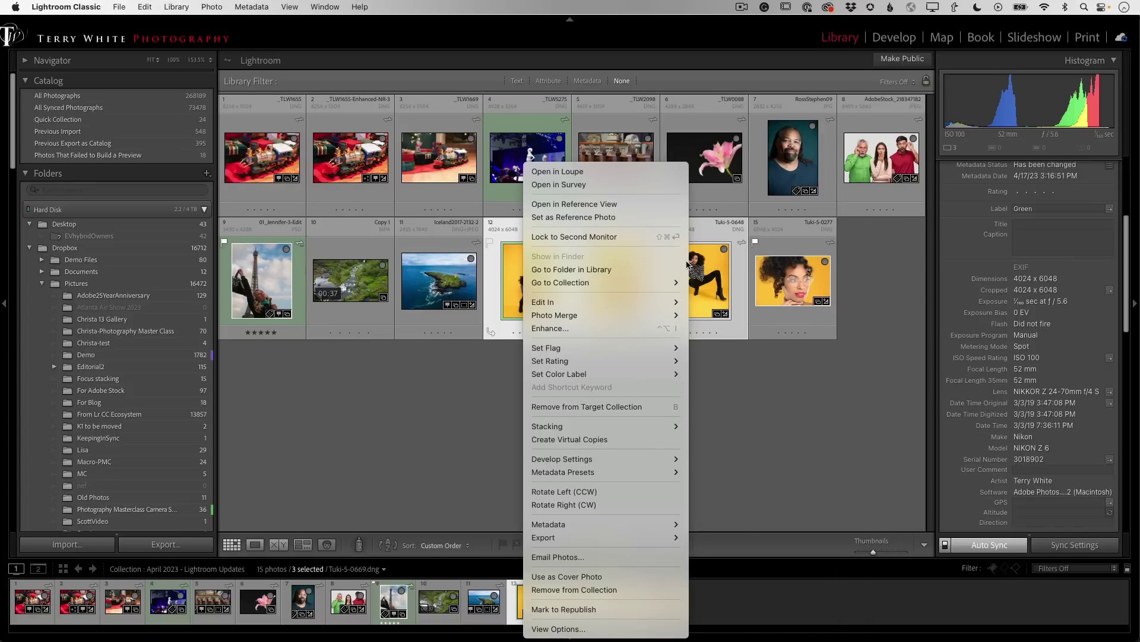
mouse_move(645, 304)
click(355, 435)
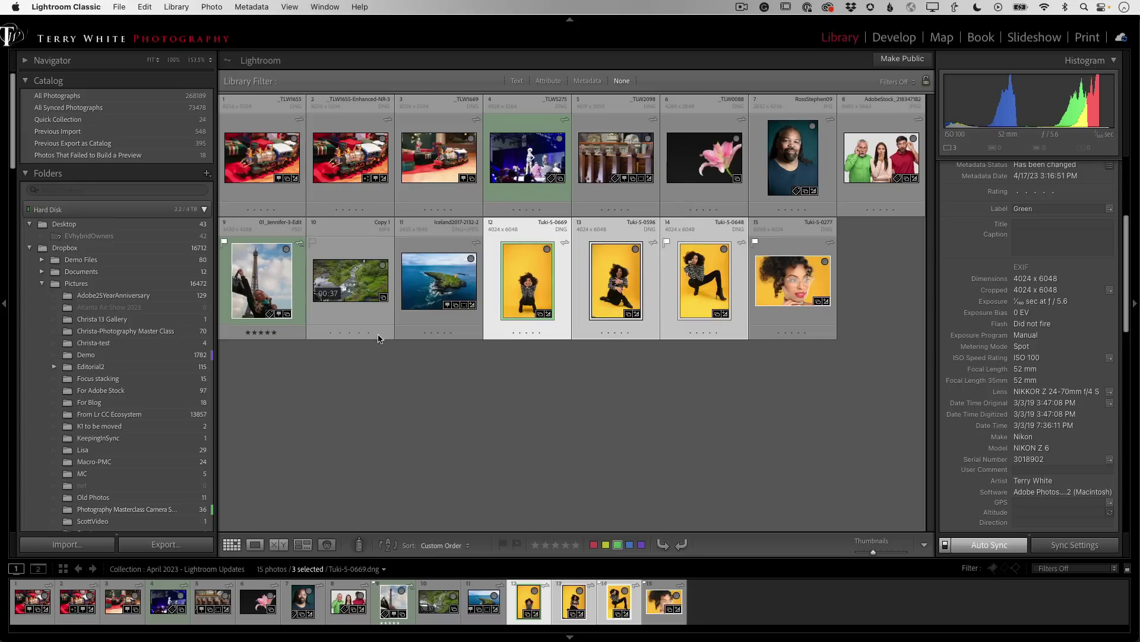
click(263, 173)
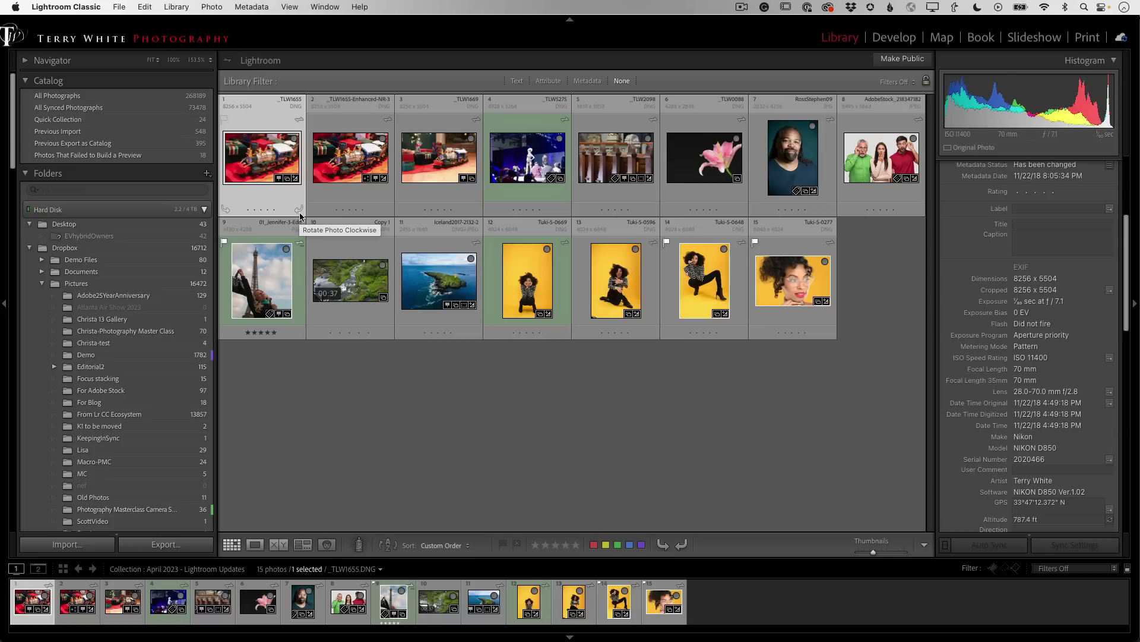
Switch to Adobe Lightroom, open the river drone video full-size and skim to a later shot.
key(super+Tab)
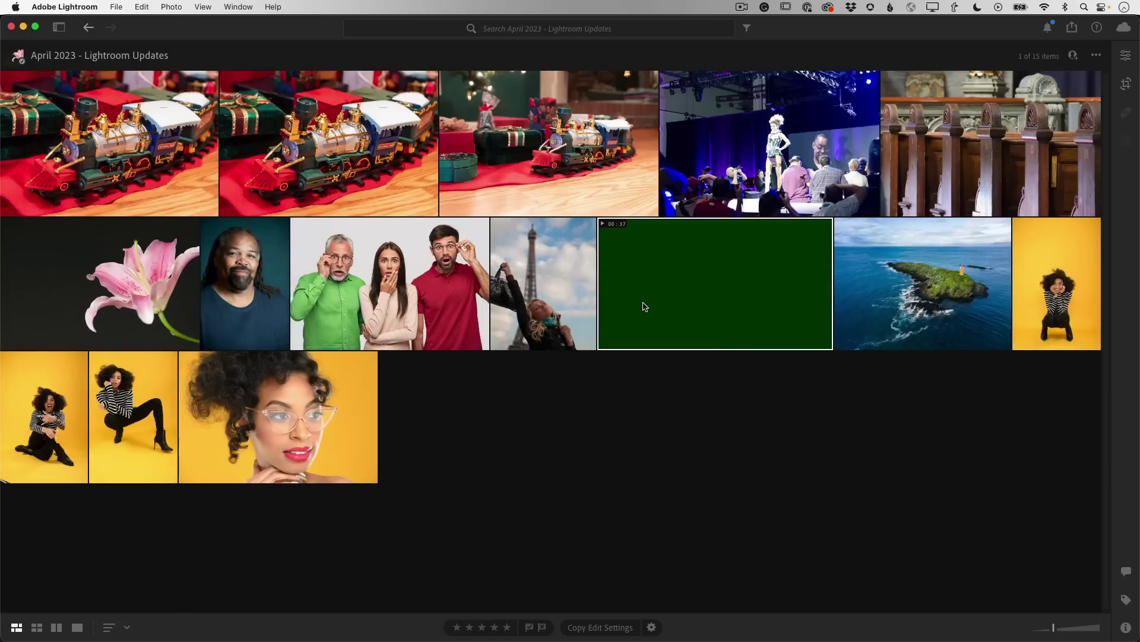
double_click(645, 307)
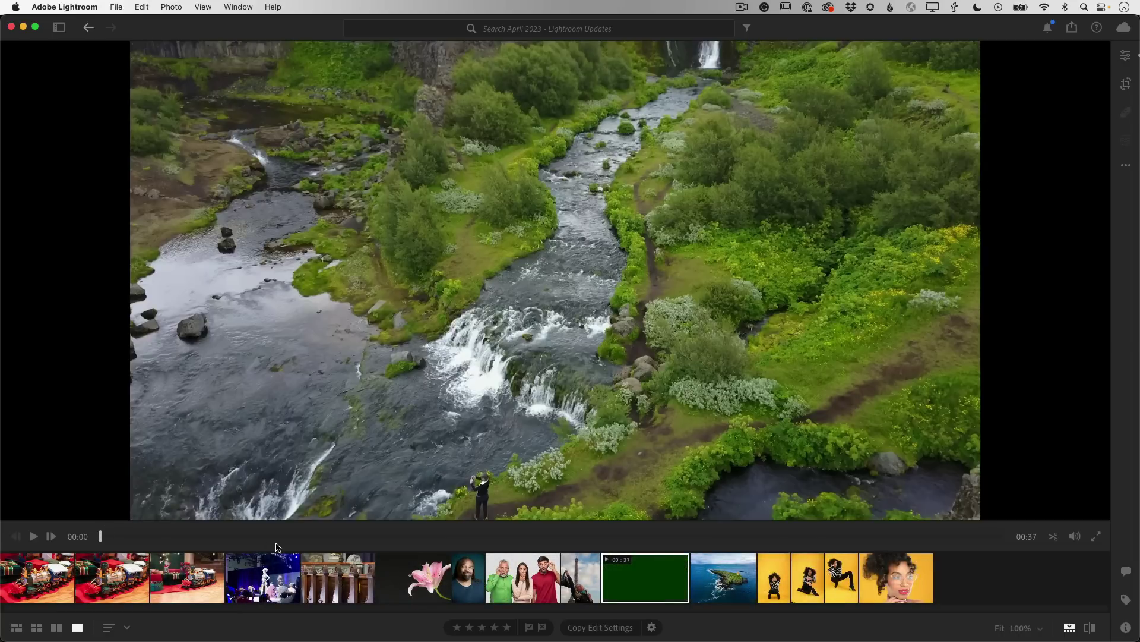
mouse_move(101, 536)
mouse_down()
mouse_move(879, 534)
mouse_move(867, 525)
mouse_move(364, 536)
mouse_move(477, 546)
mouse_move(654, 537)
mouse_move(471, 558)
mouse_move(83, 555)
mouse_move(136, 555)
mouse_move(98, 556)
mouse_up()
Auto-adjust the river video, undo a trial black-and-white edit, and show Trim & Rotate.
click(1126, 55)
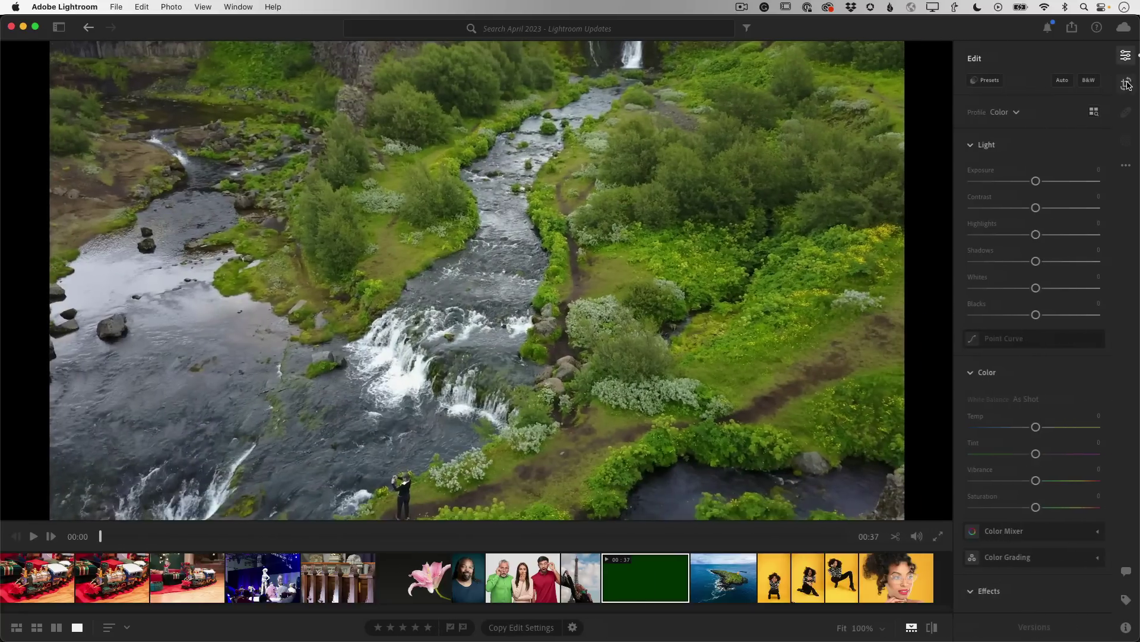
click(1058, 81)
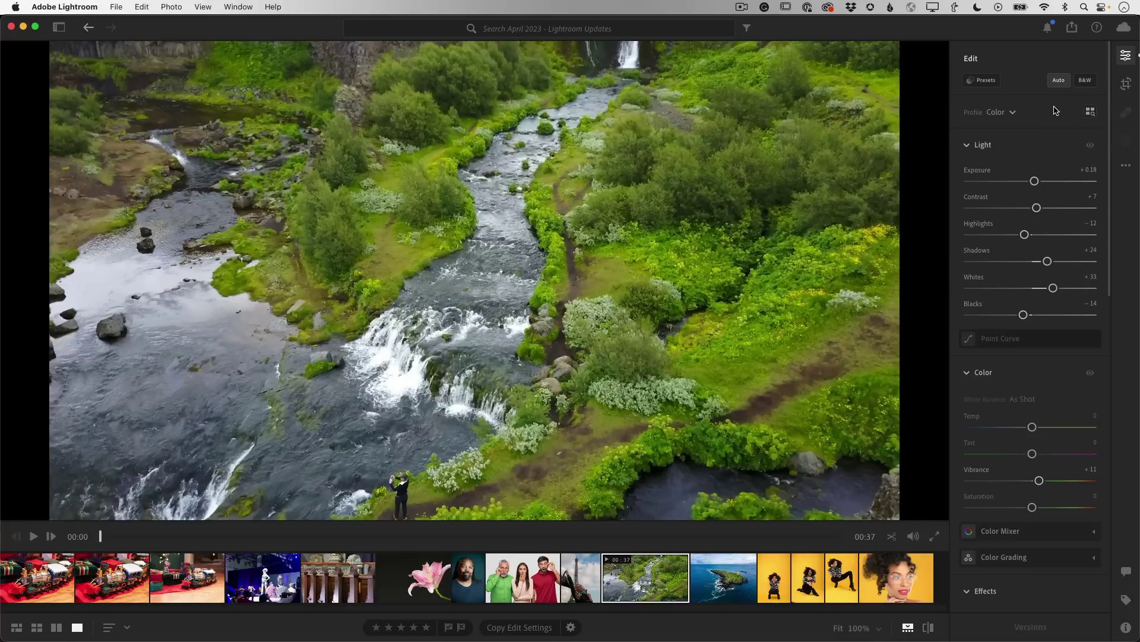
click(1084, 82)
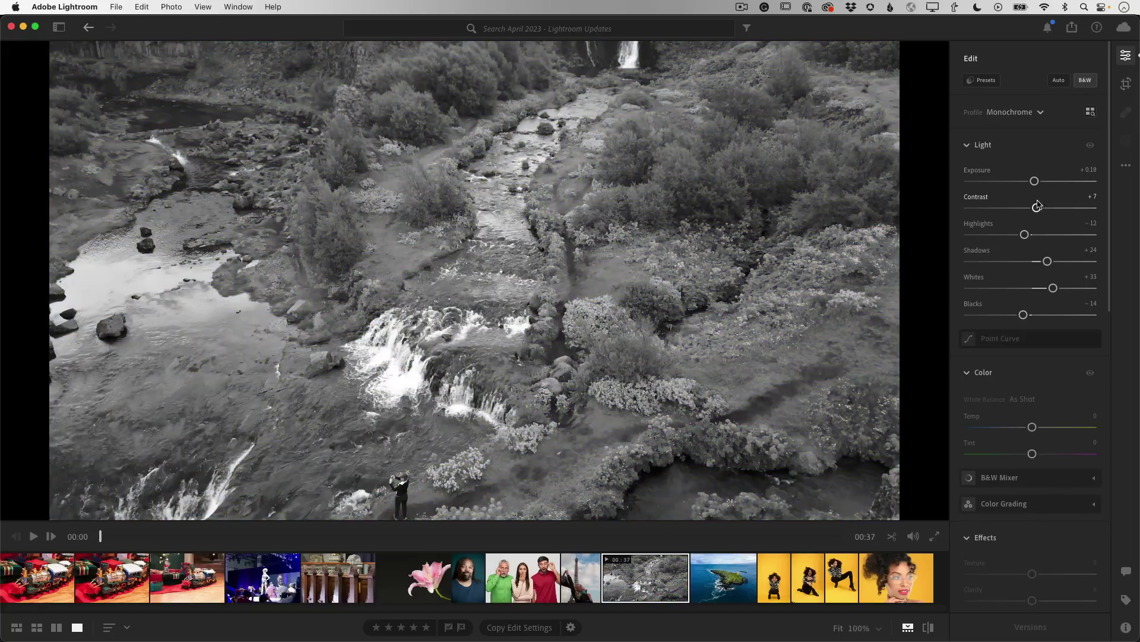
drag(1037, 183, 1052, 209)
key(super+z)
key(super+z)
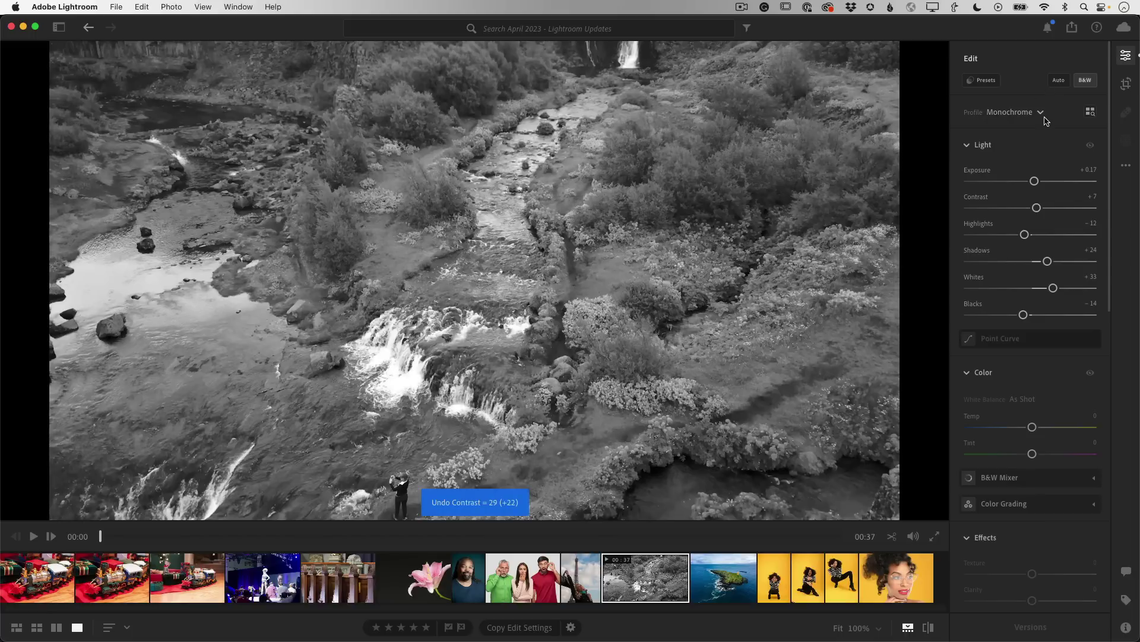
key(super+z)
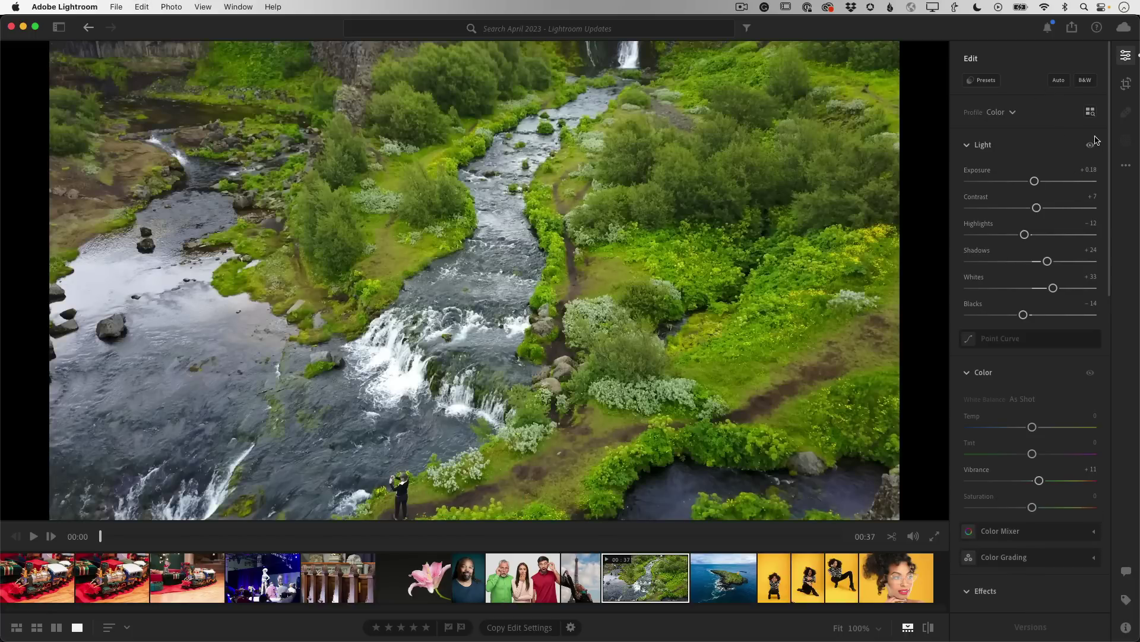
click(1125, 87)
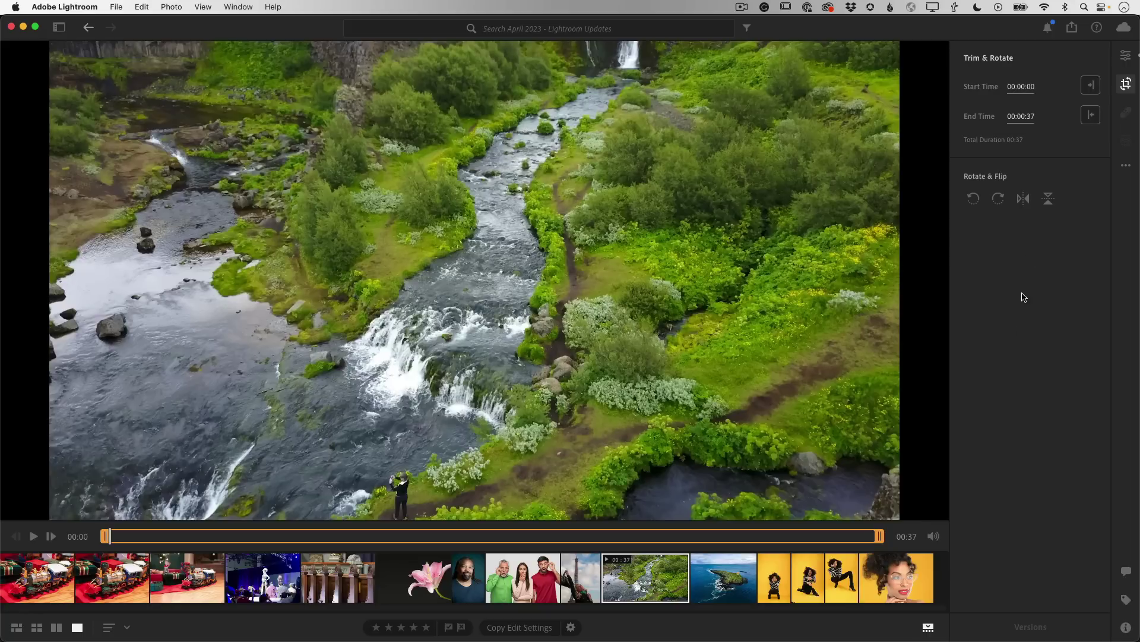
Trim the video to start at 00:00:05 and end at 00:00:25.
click(1030, 88)
double_click(1032, 87)
text(5)
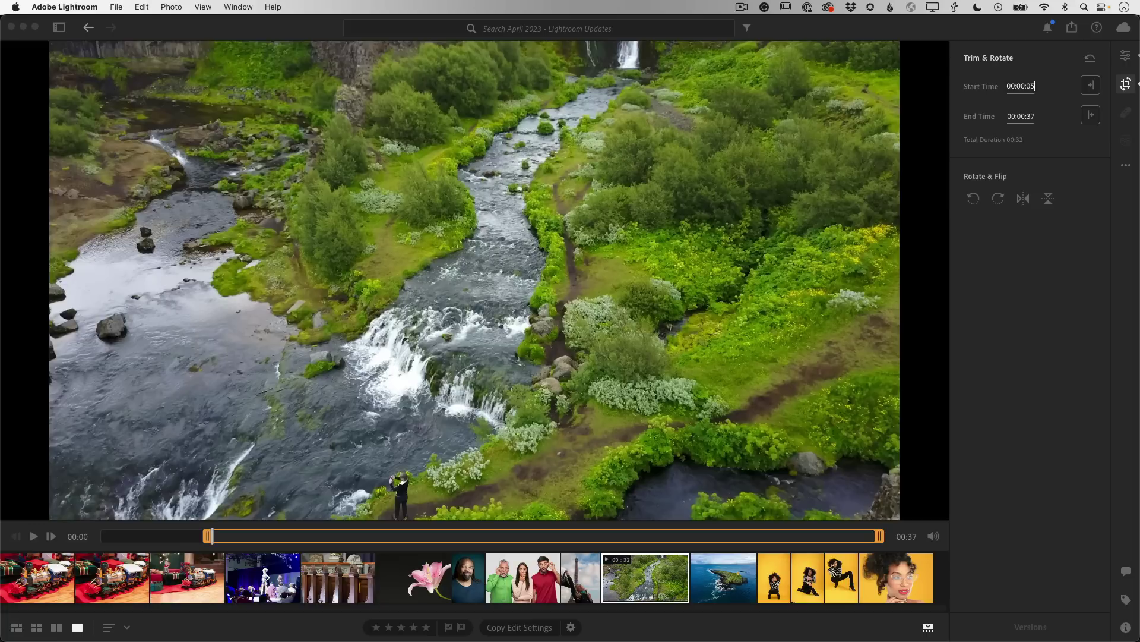
click(1033, 117)
click(1030, 116)
double_click(1041, 116)
text(00:00:25)
key(Return)
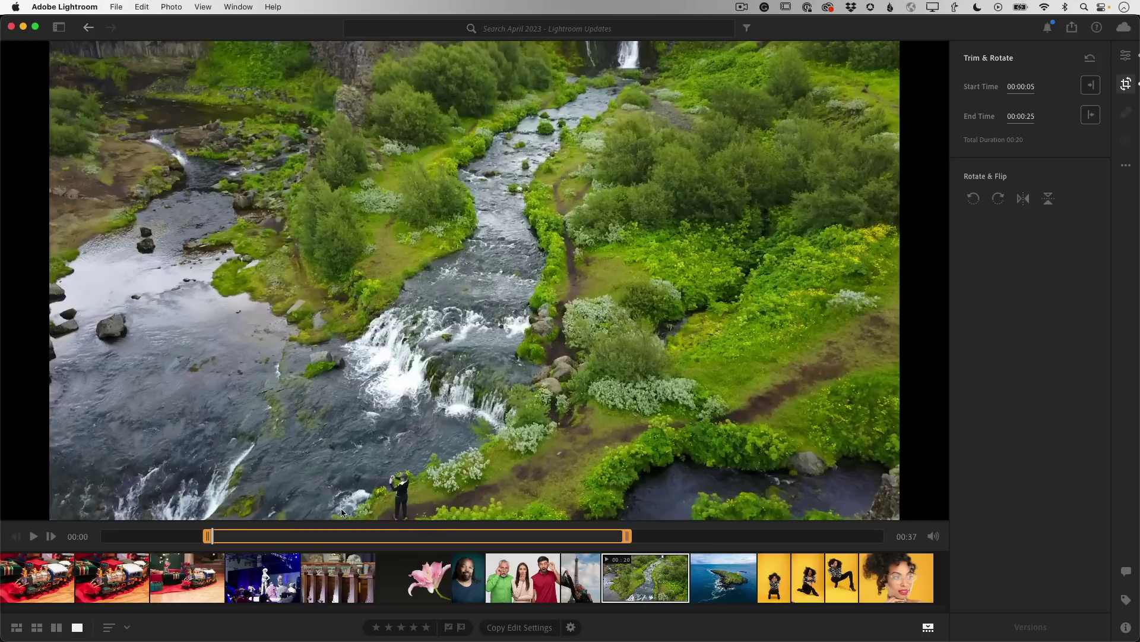
Scrub the trimmed clip from 00:11 to 00:20 and bring up the export and share options.
click(341, 536)
drag(340, 537, 536, 528)
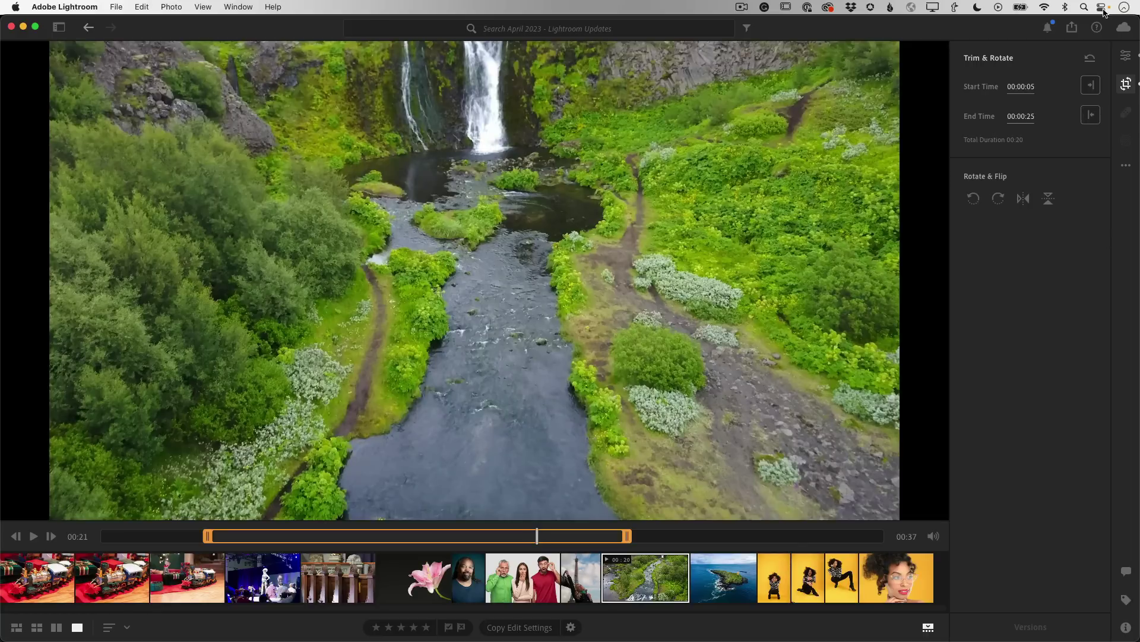
click(1072, 28)
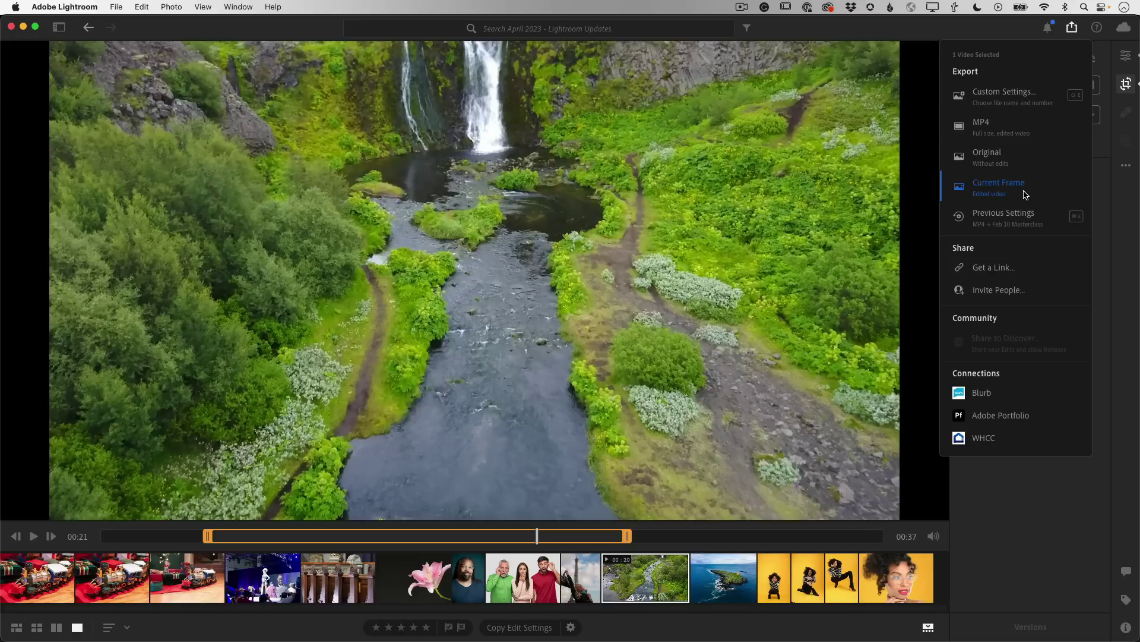
Close the share options and save the current video frame as a still photo.
click(577, 303)
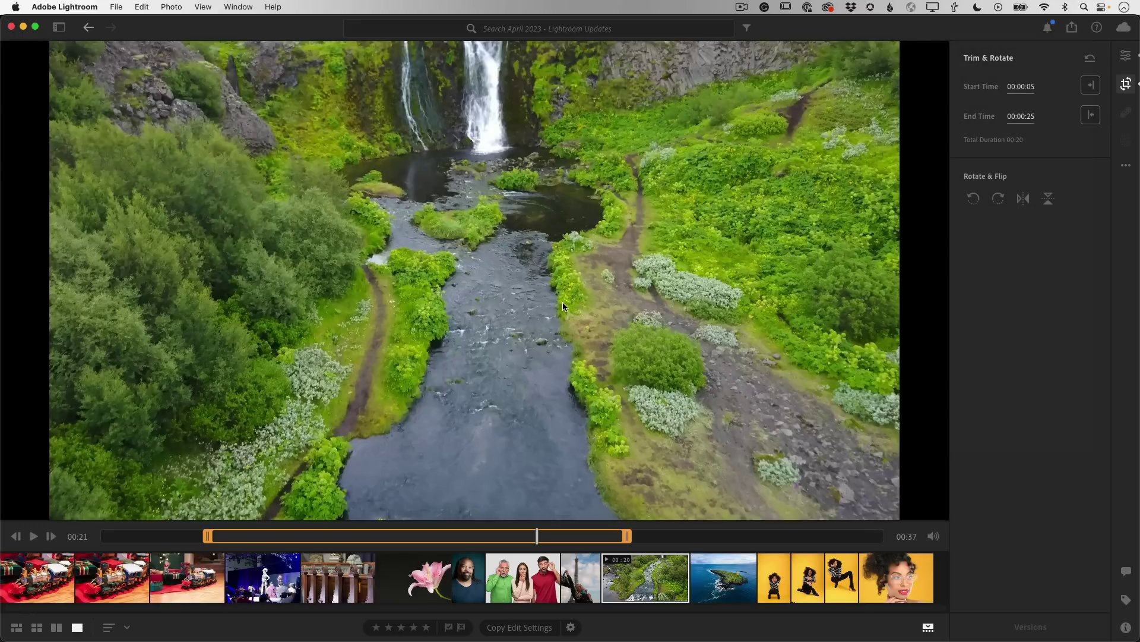
right_click(563, 306)
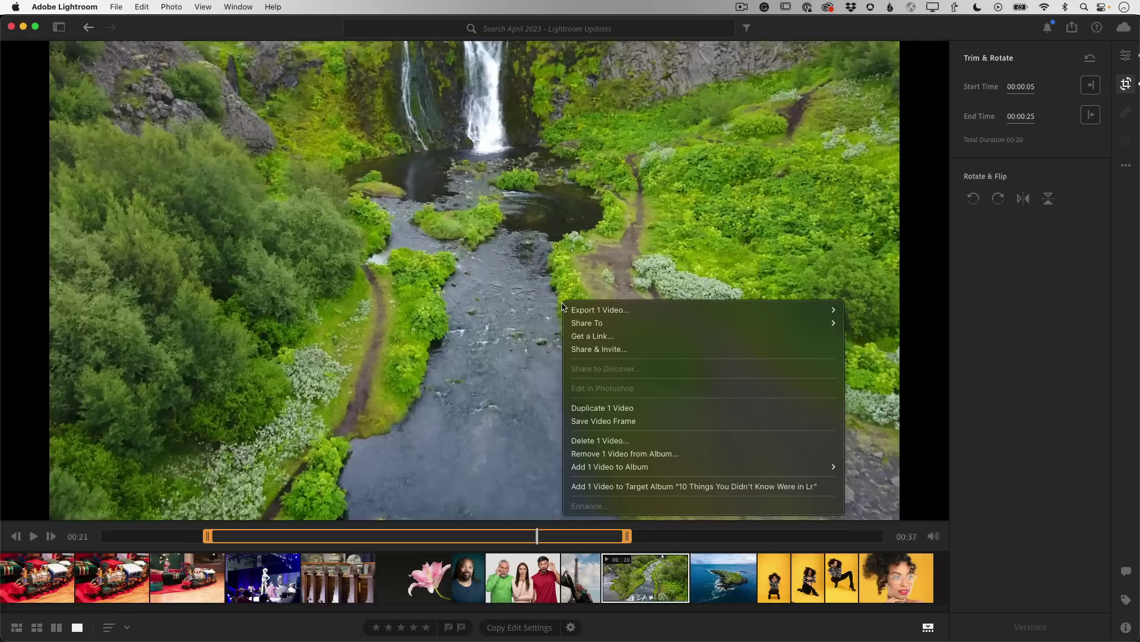
click(597, 421)
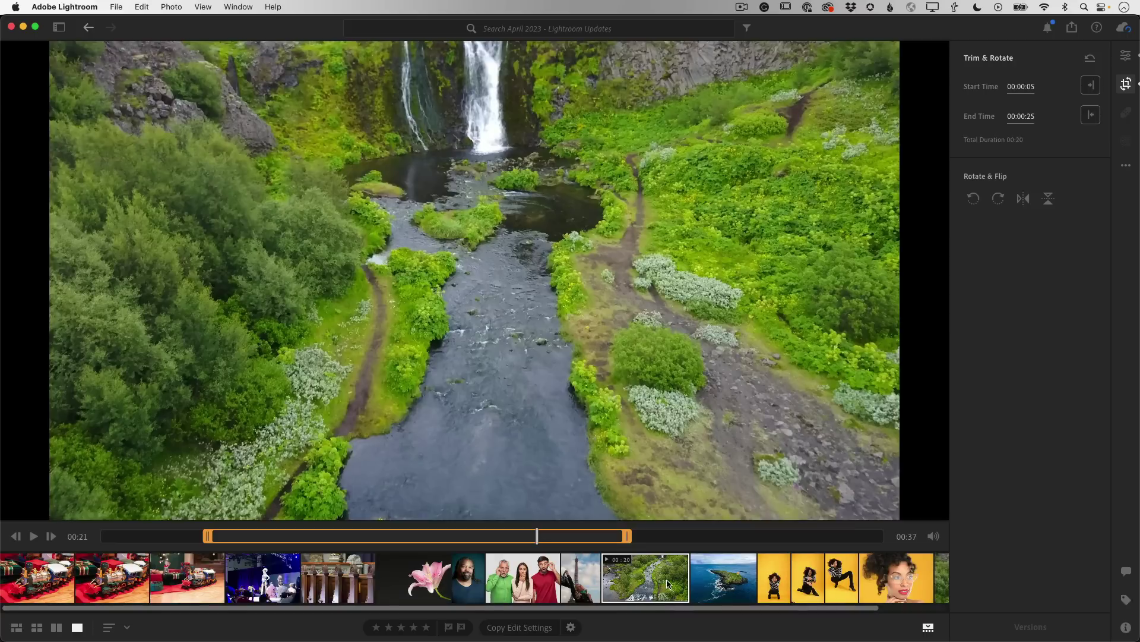
scroll(626, 579, right, 3)
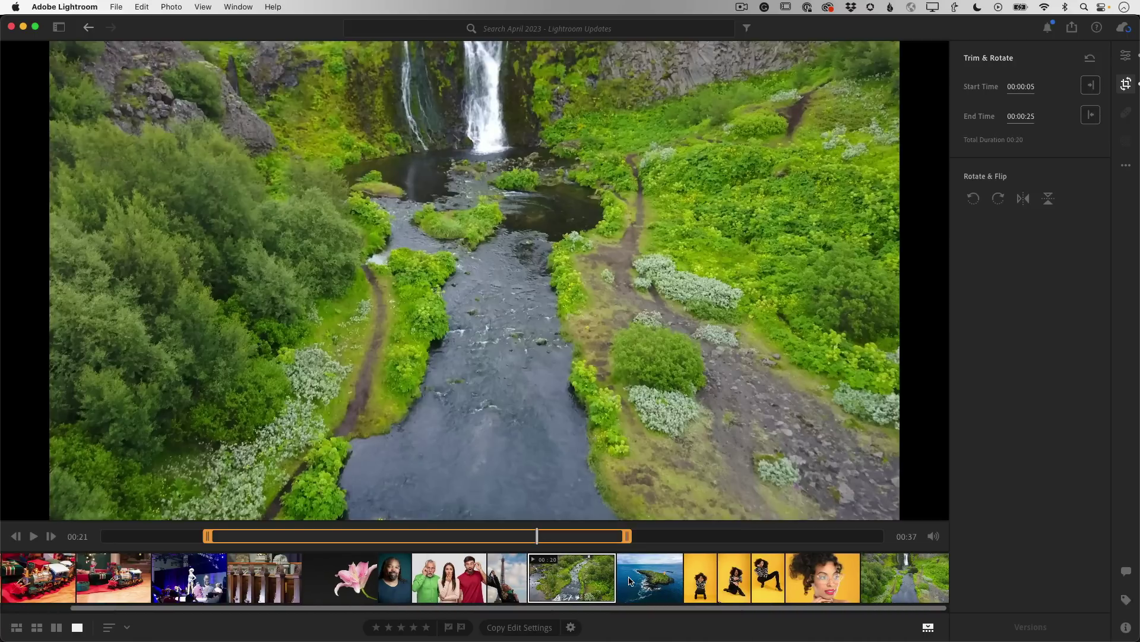
Open the saved DR_0197.jpg frame, check its 1920 x 1080 file details, then show the album grid.
click(910, 573)
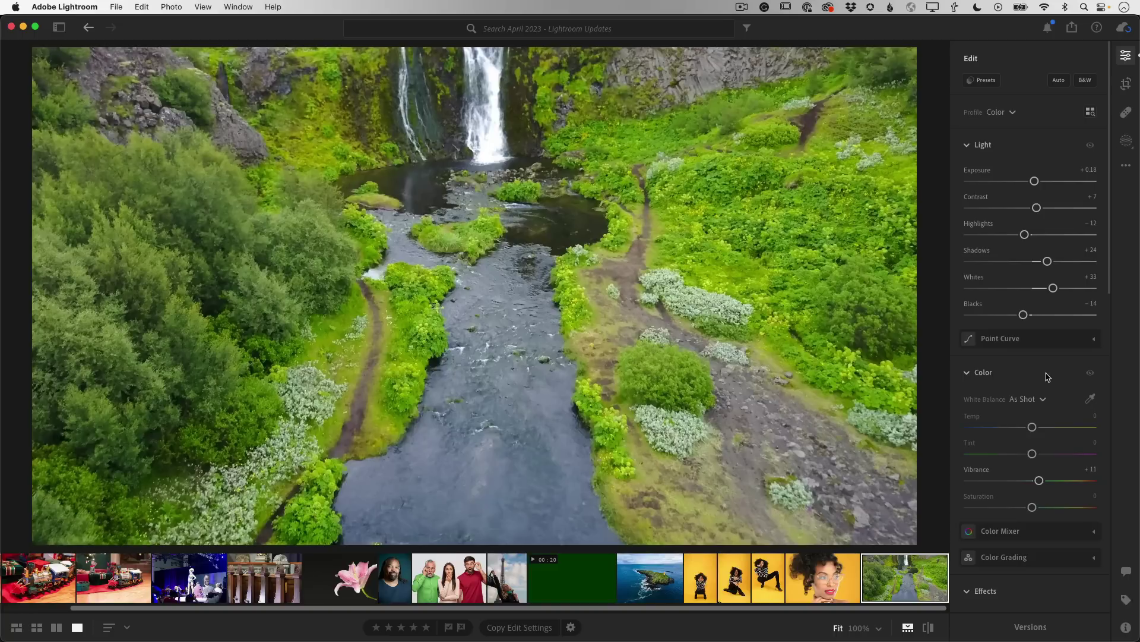
click(1126, 627)
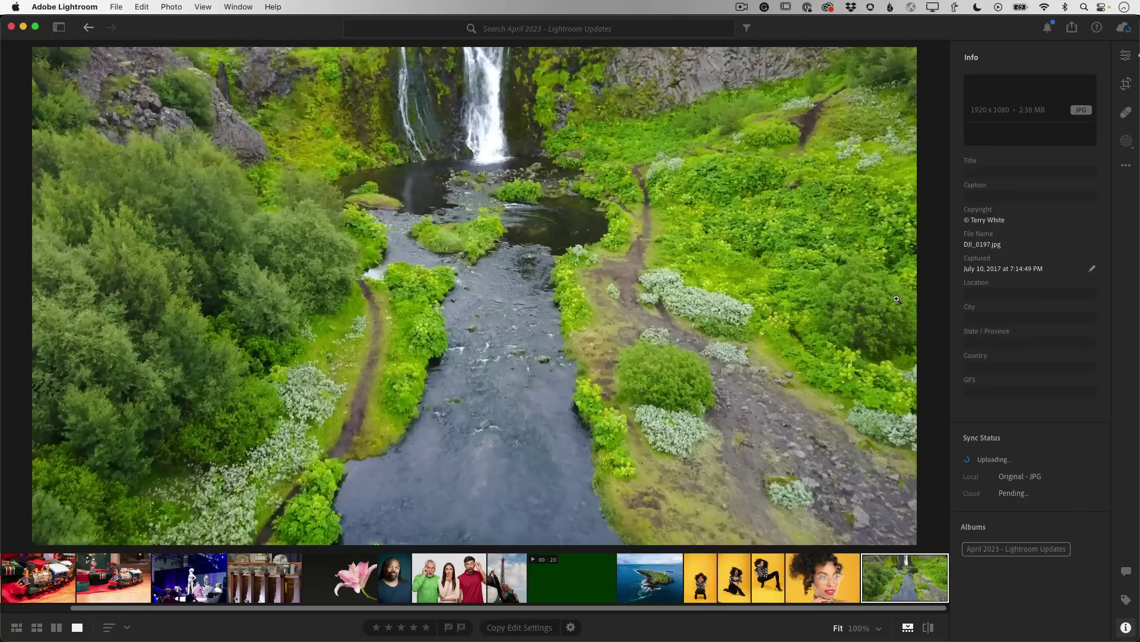
key(g)
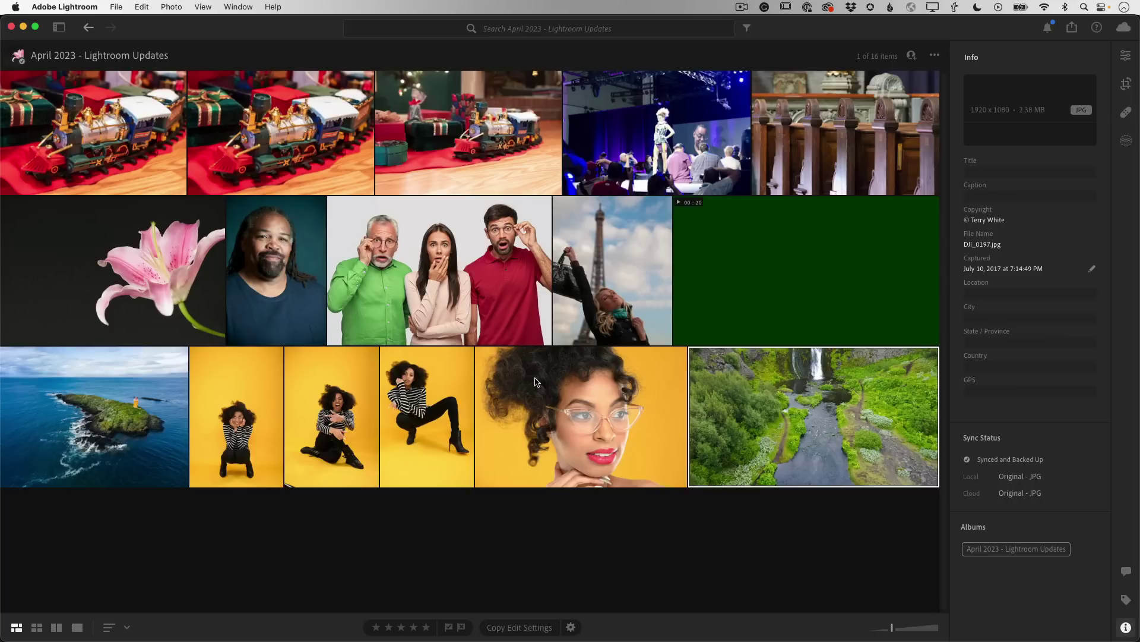
Open the crouching woman's yellow portrait, apply Auto, raise Exposure to +1.29, and return to the grid.
click(247, 432)
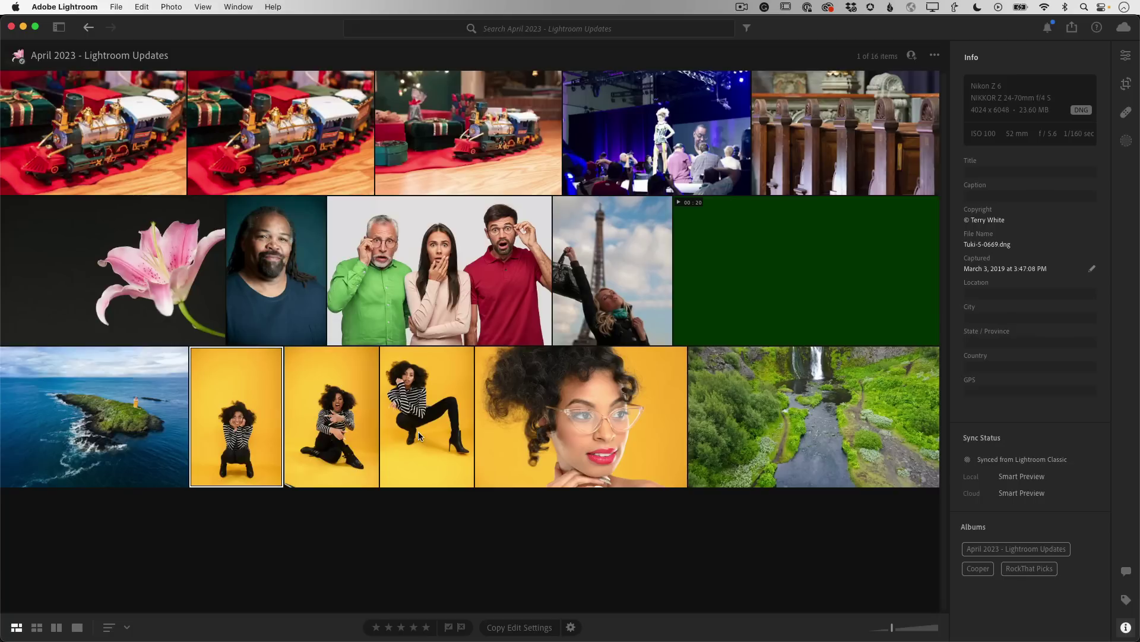
double_click(233, 432)
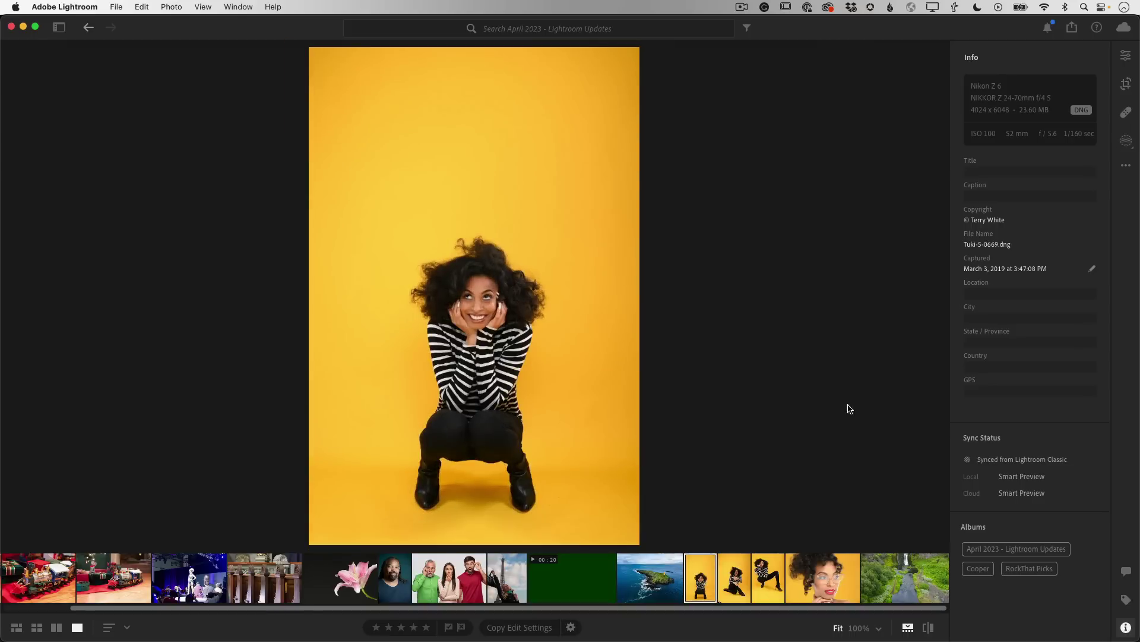
click(1125, 55)
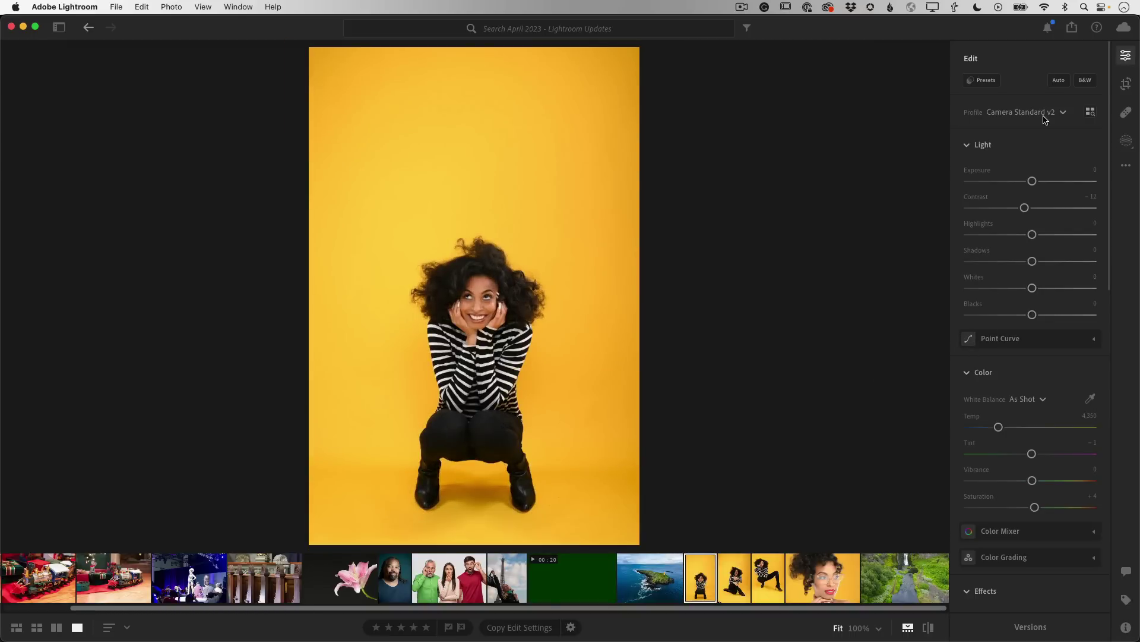
click(1059, 80)
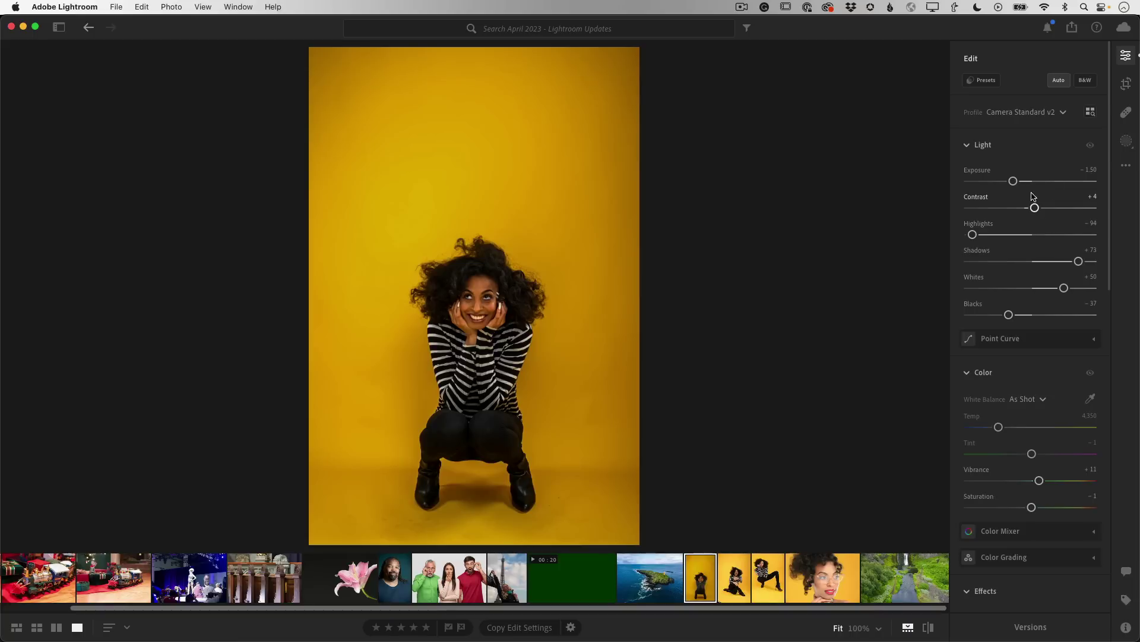
drag(1014, 180, 1049, 183)
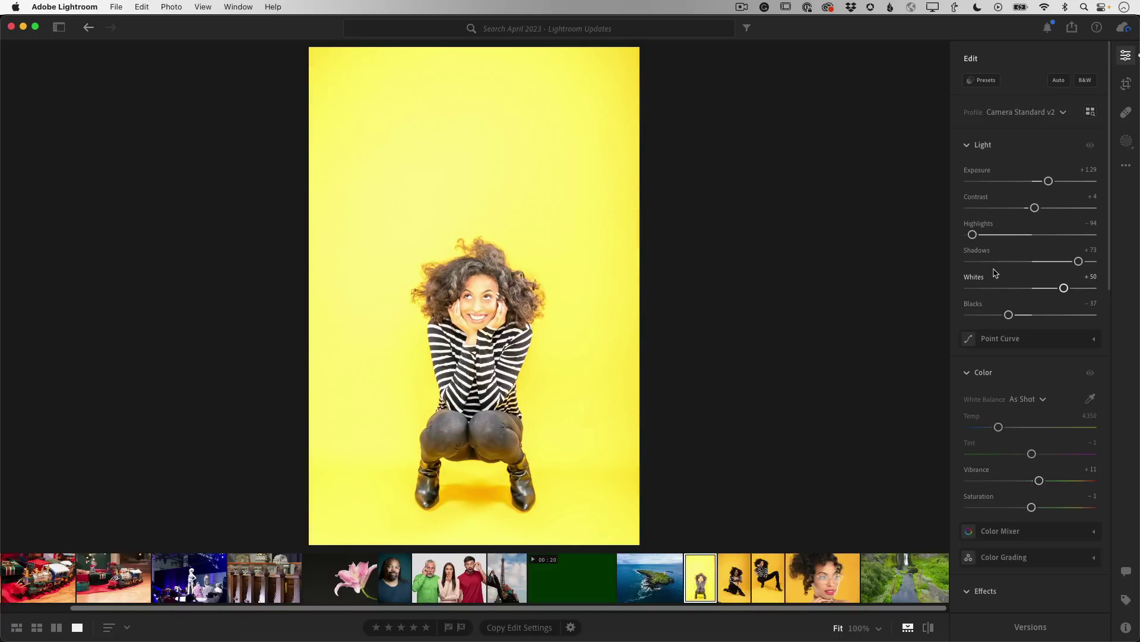
key(g)
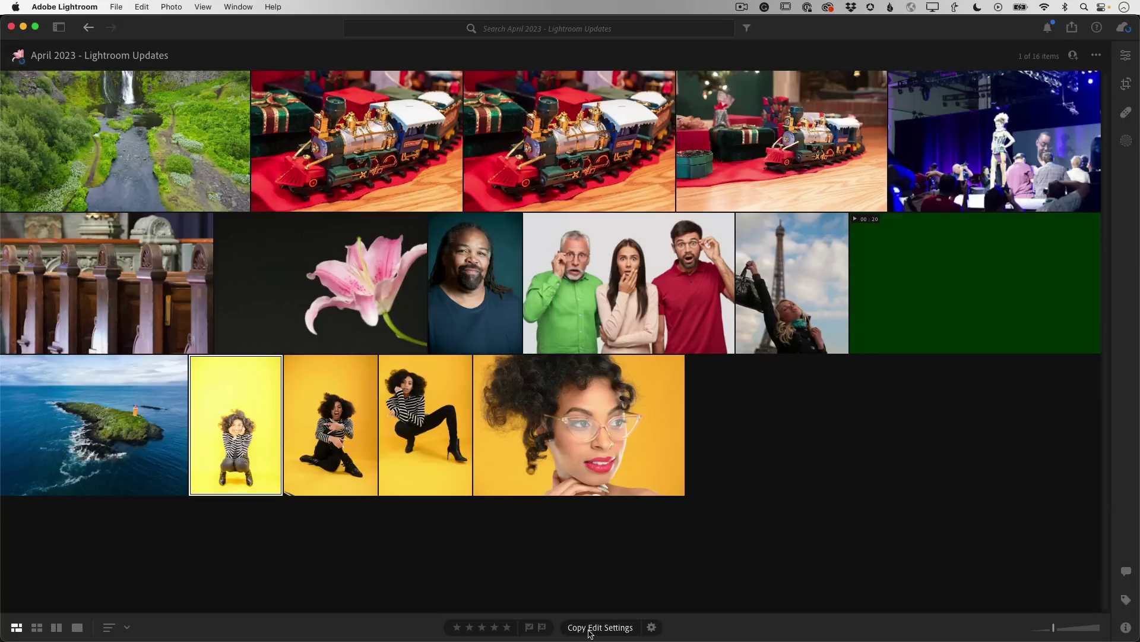
Copy the crouching portrait's edits including Auto, paste them onto the yellow portraits, then undo.
click(652, 628)
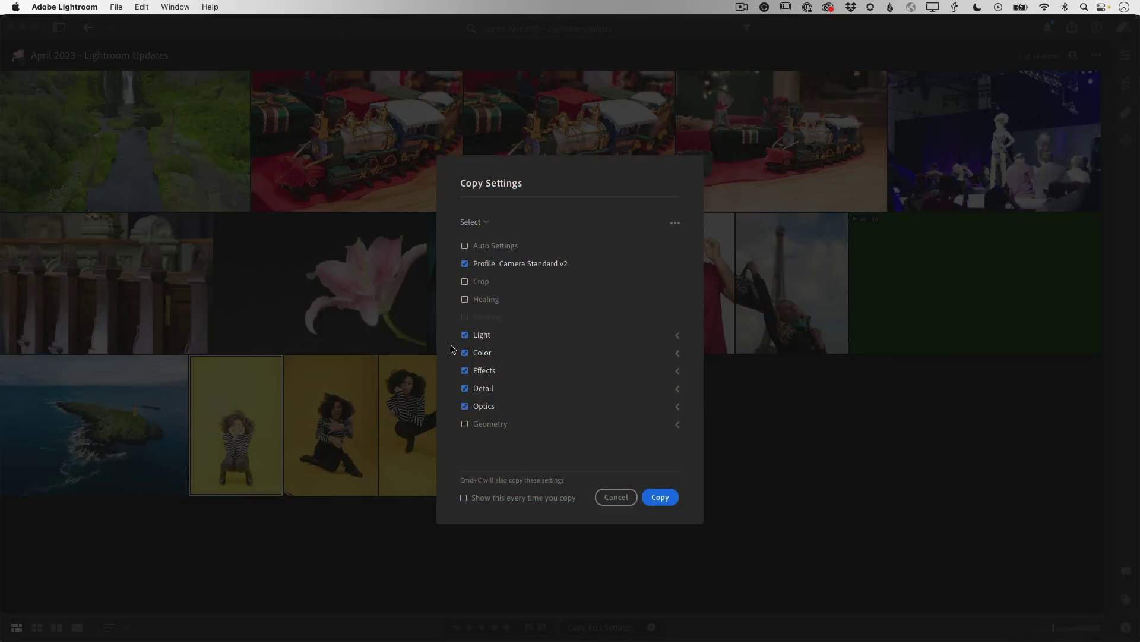
click(465, 246)
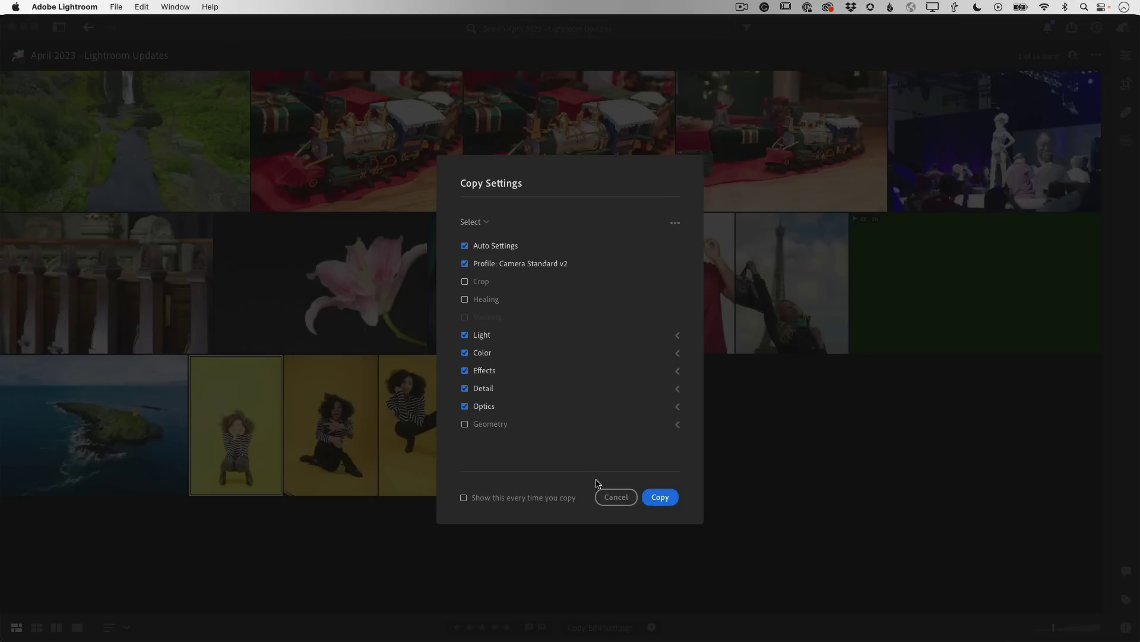
click(661, 497)
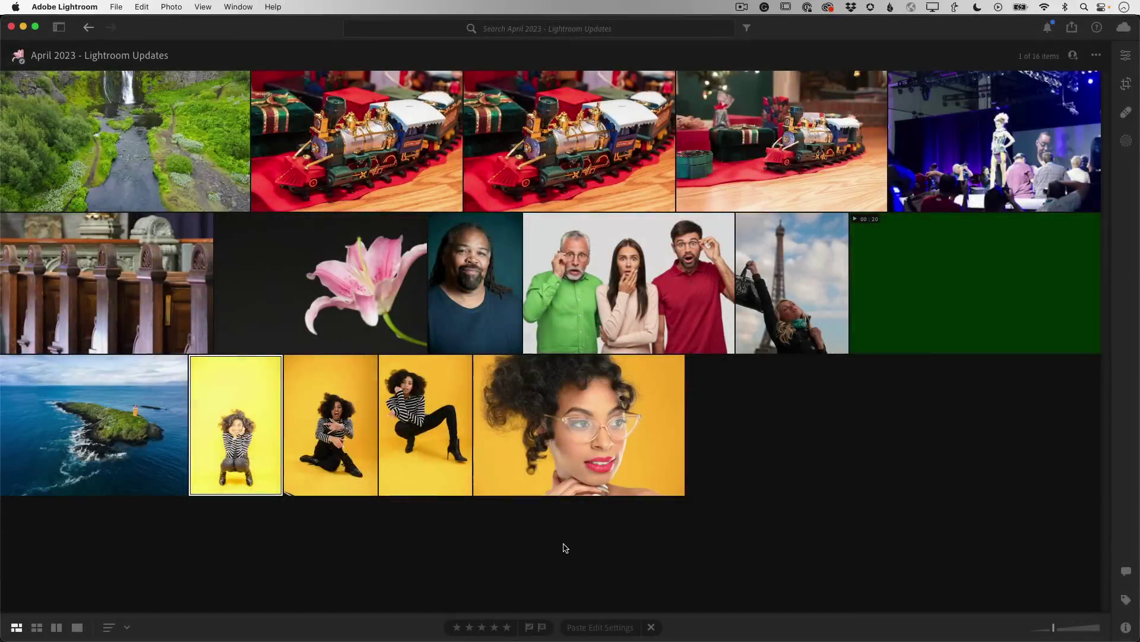
click(351, 475)
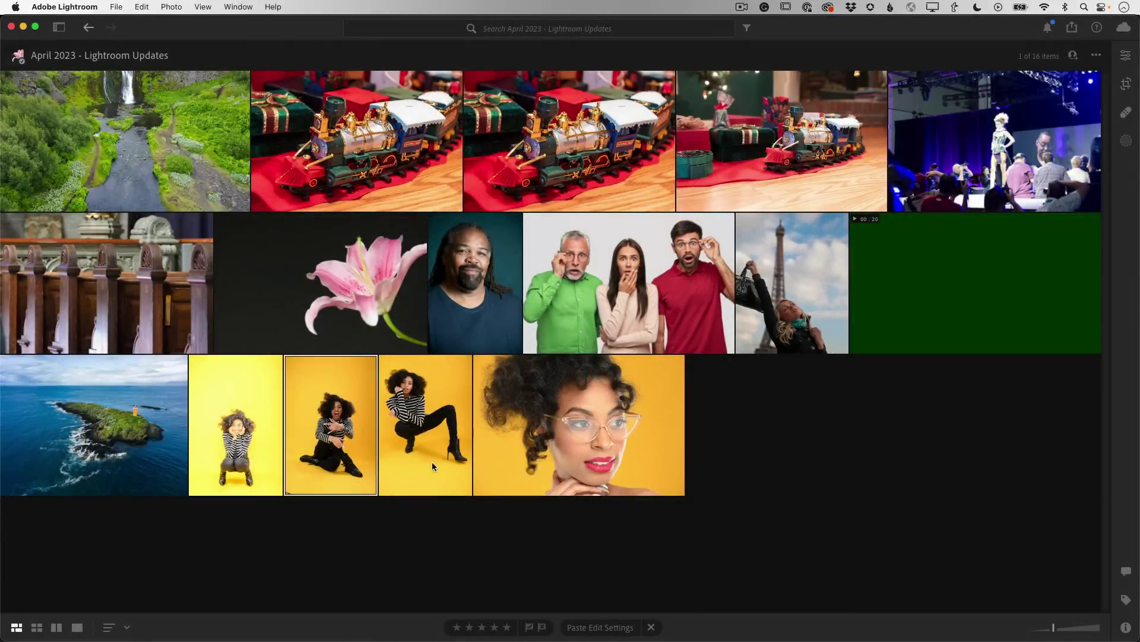
shift+click(566, 451)
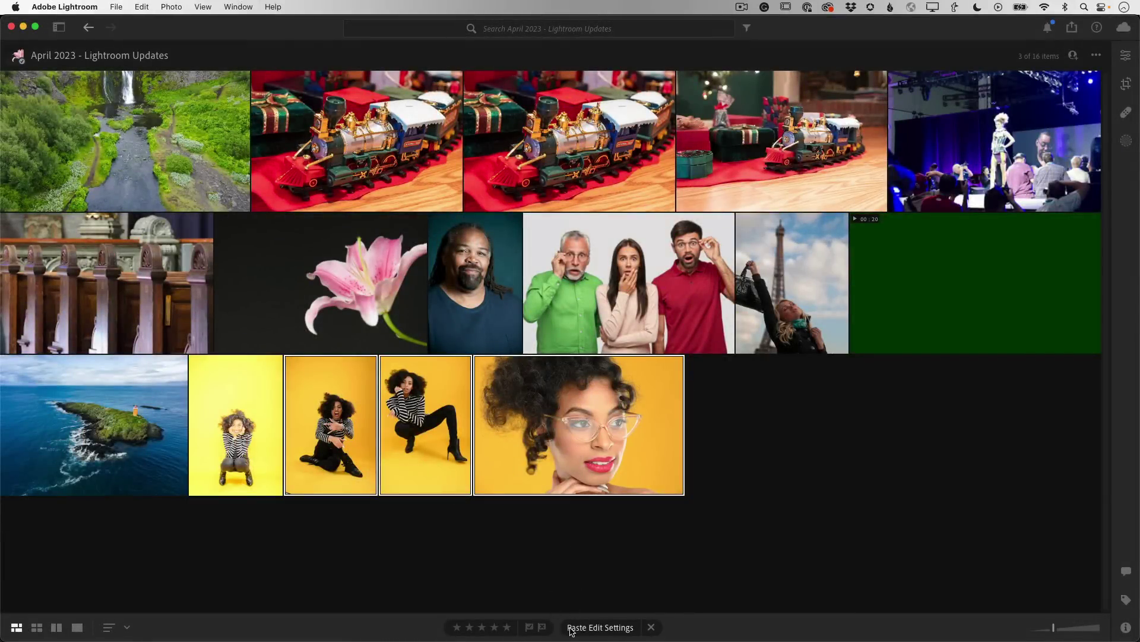
click(601, 628)
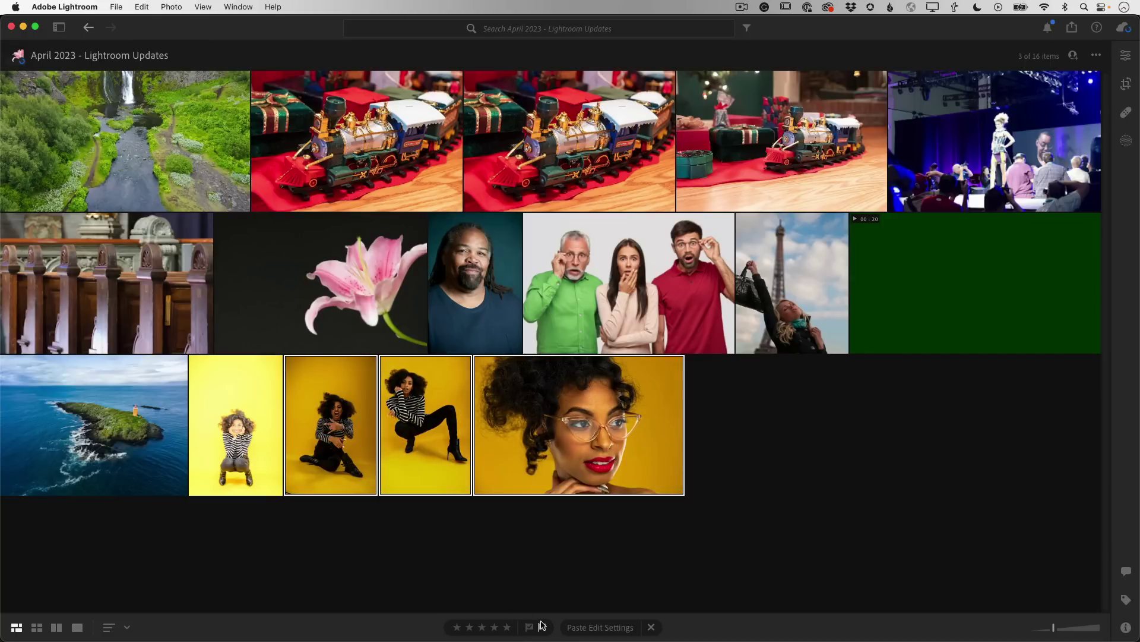
key(super+z)
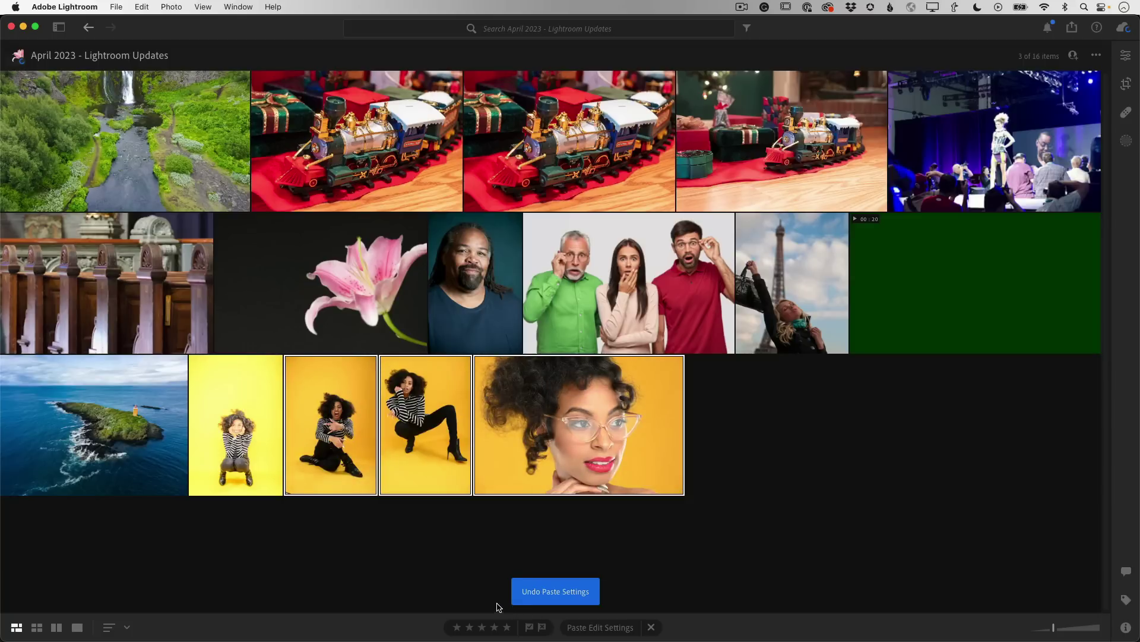
Recopy the crouching portrait's edit settings and paste them onto the three other yellow portraits.
click(263, 458)
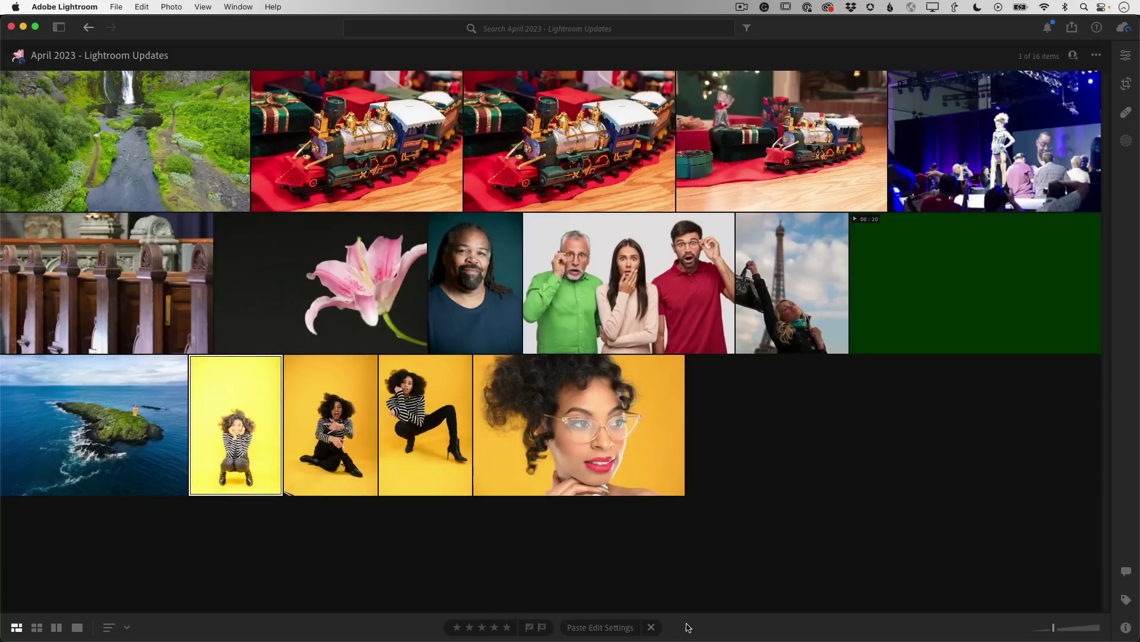
click(653, 628)
click(600, 627)
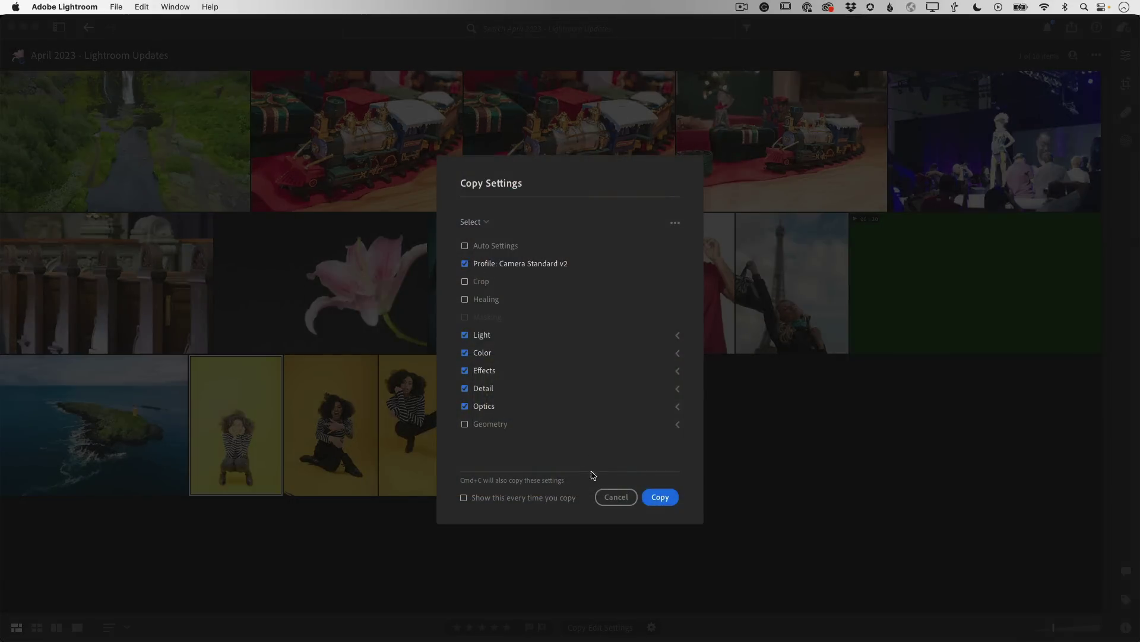
click(612, 499)
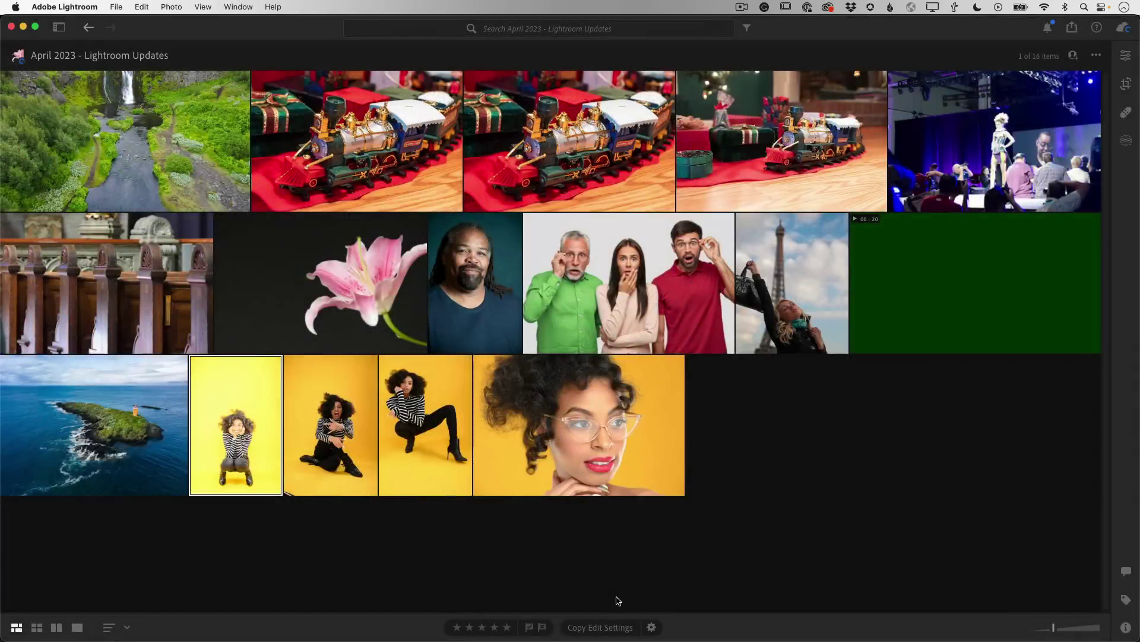
click(614, 628)
click(353, 436)
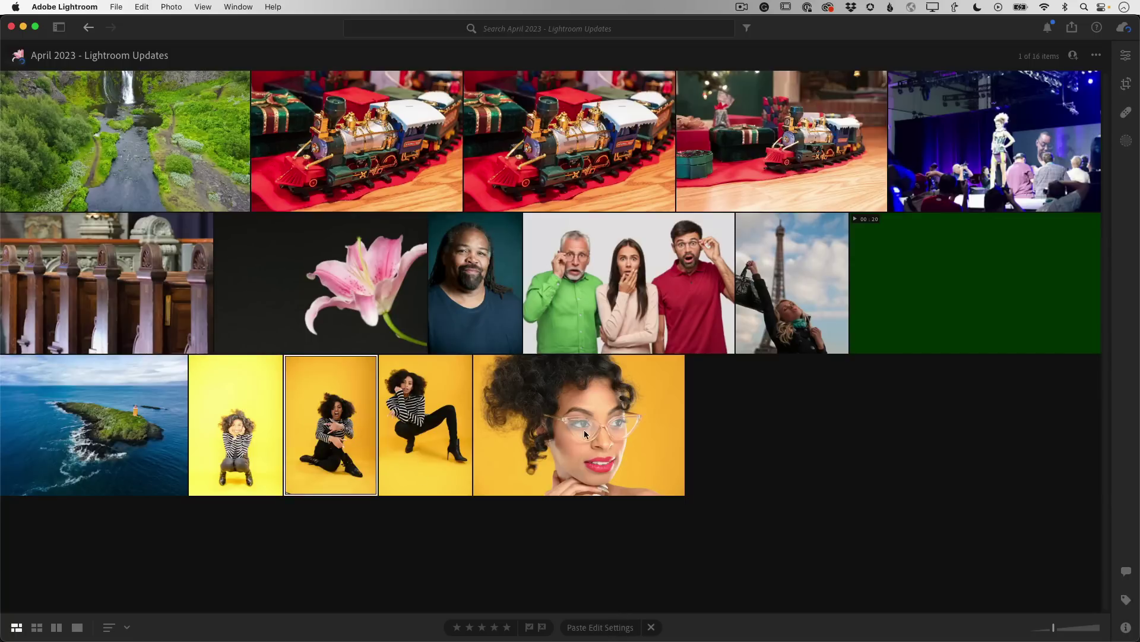
shift+click(609, 429)
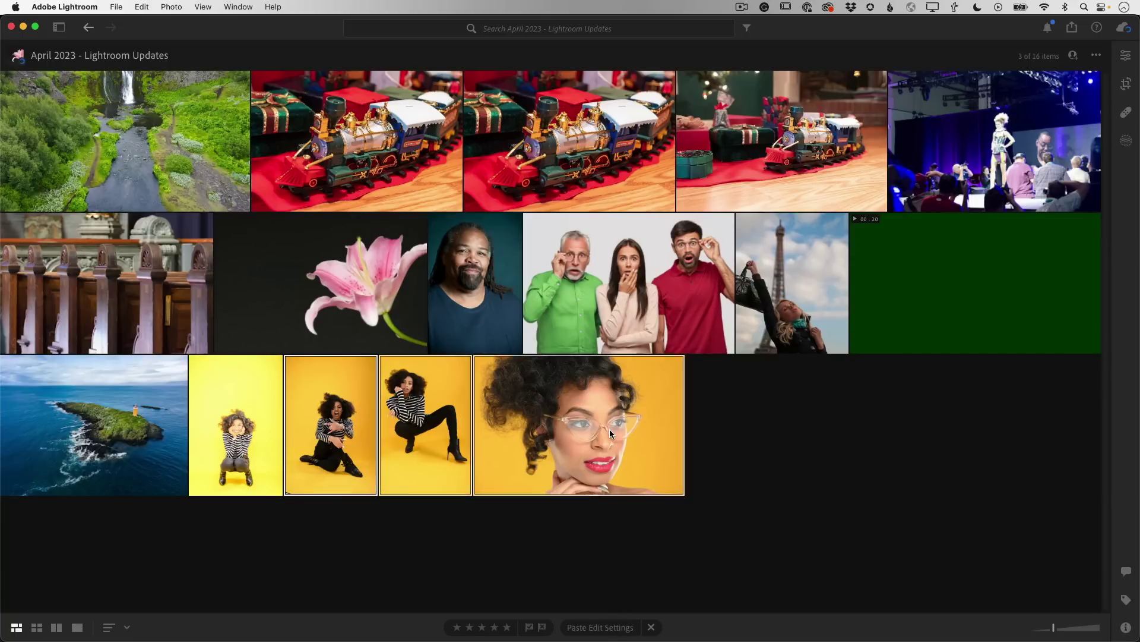
click(603, 628)
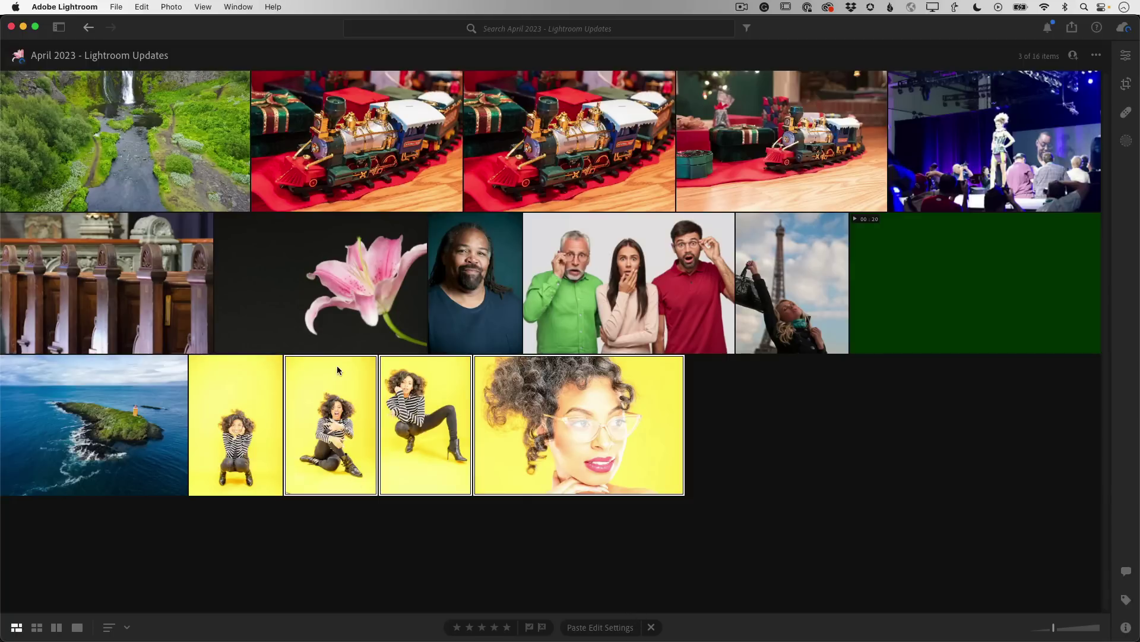
click(494, 308)
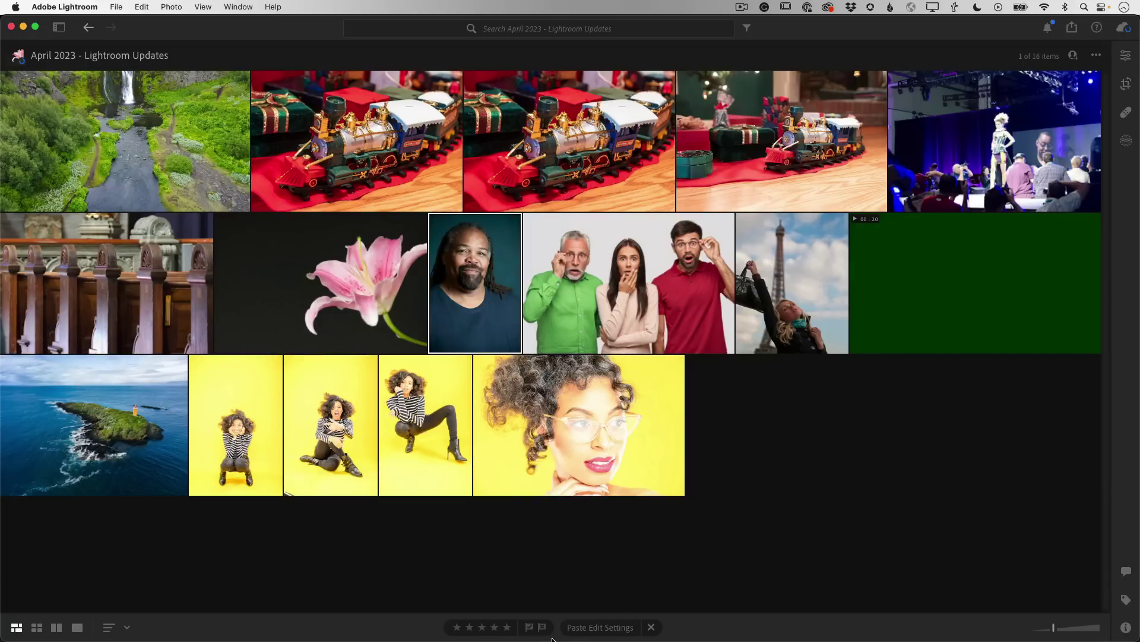
Exit paste mode, open the pink lily photo alone, and enlarge the filmstrip and its thumbnails.
click(649, 629)
click(366, 318)
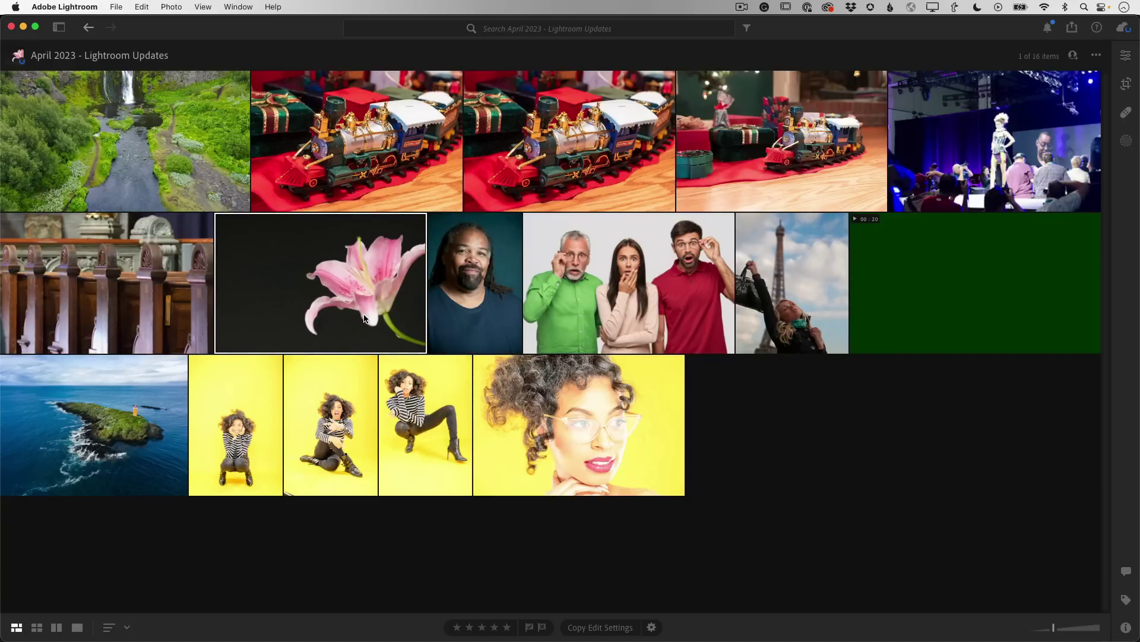
double_click(364, 319)
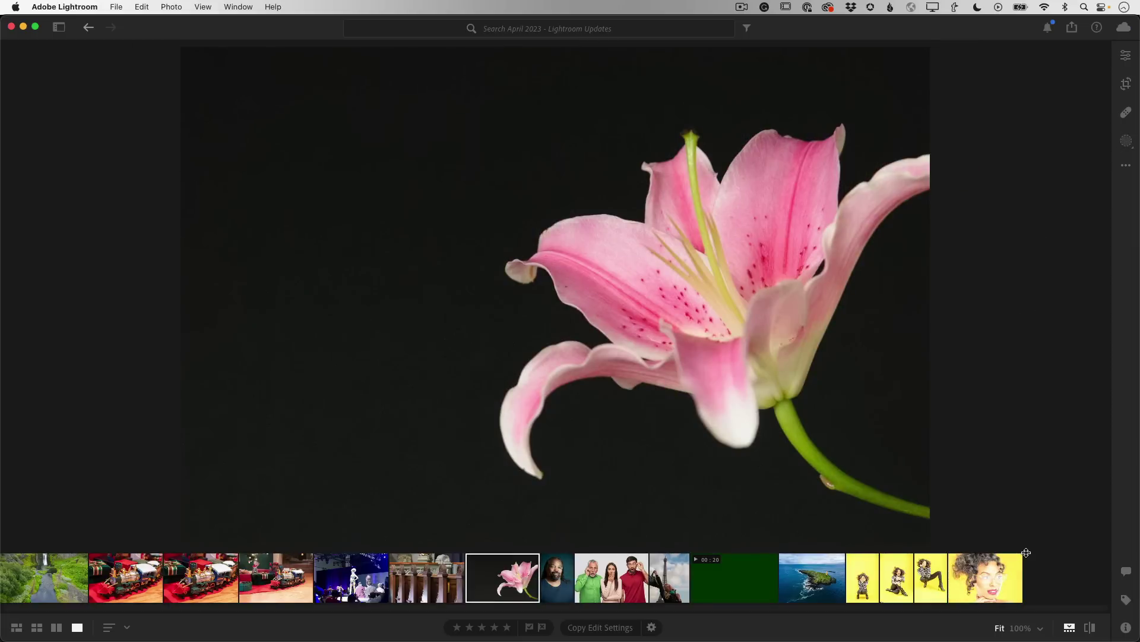
drag(1026, 552, 1024, 477)
drag(1024, 440, 1055, 558)
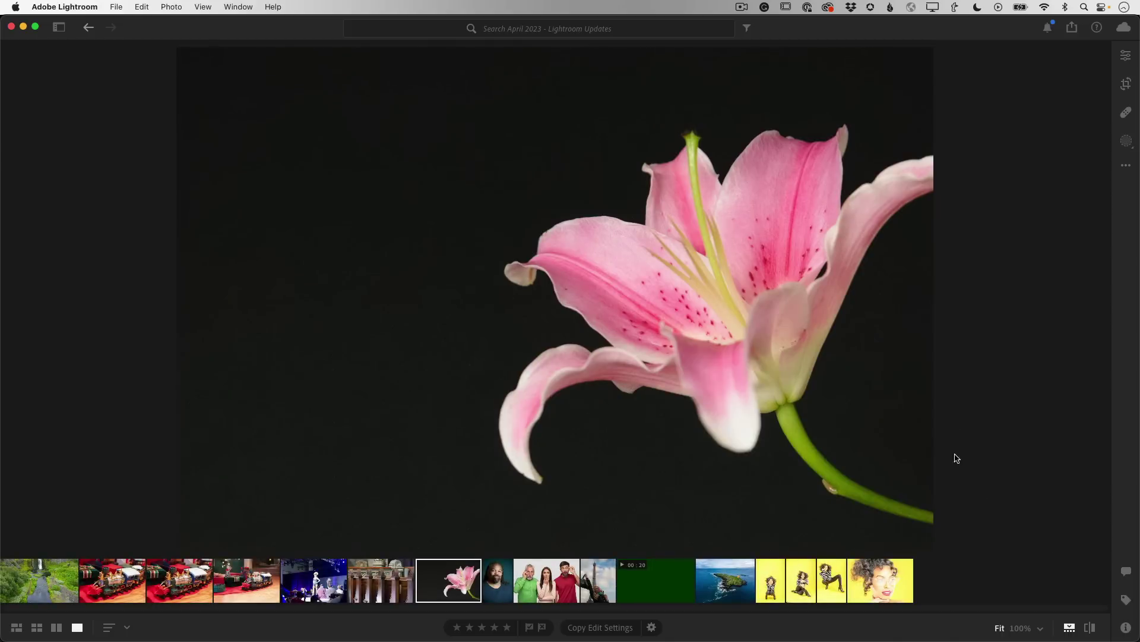
drag(953, 556, 950, 530)
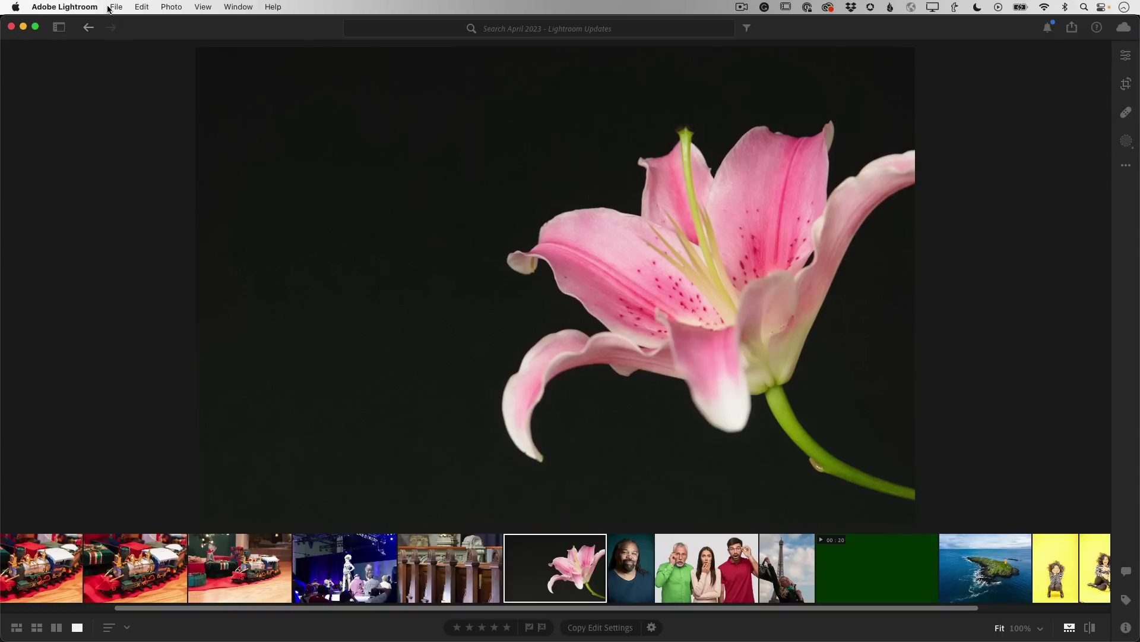
Open Preferences, glance at Interface, then return to Technology Previews with Content Credentials export enabled.
click(77, 7)
click(57, 44)
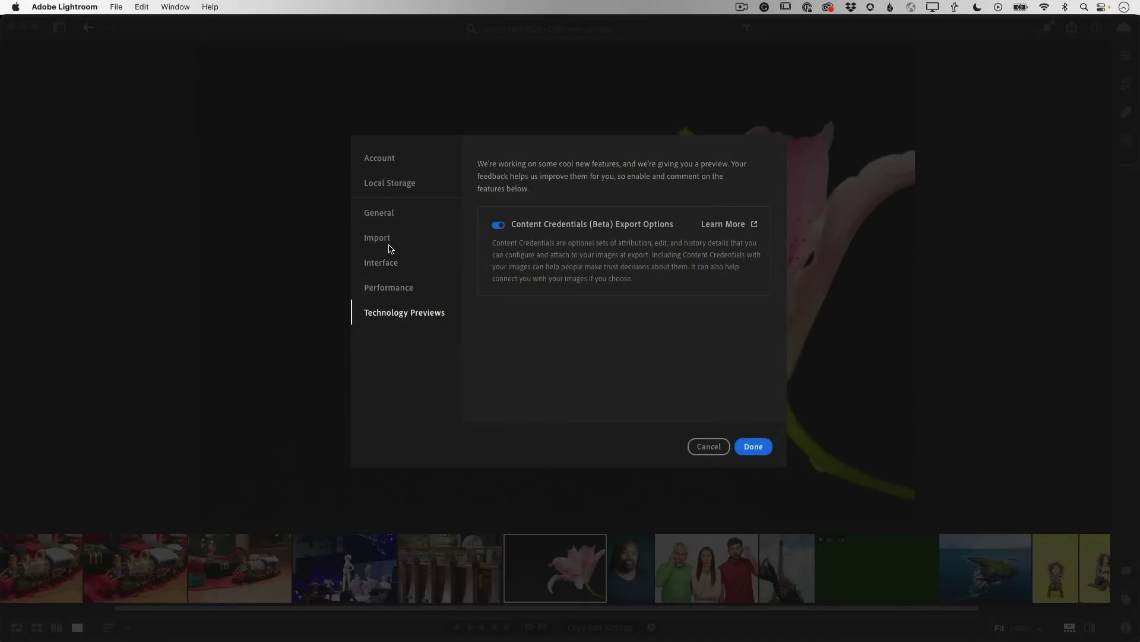
click(392, 266)
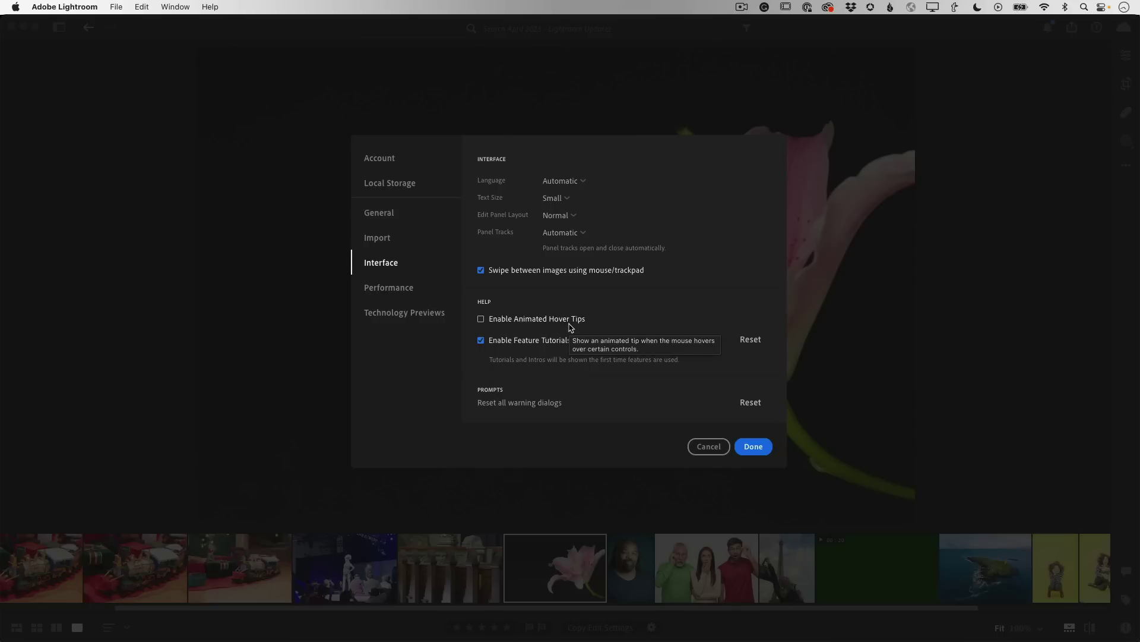
click(407, 315)
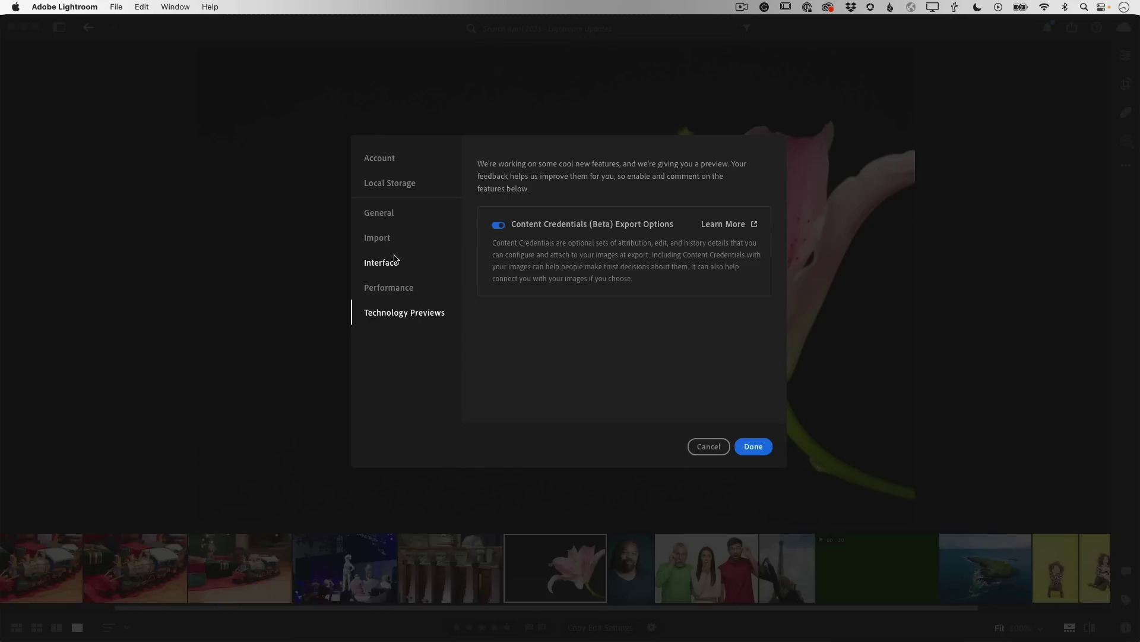
Close Preferences and open the stock photo of three surprised people from the filmstrip.
click(750, 447)
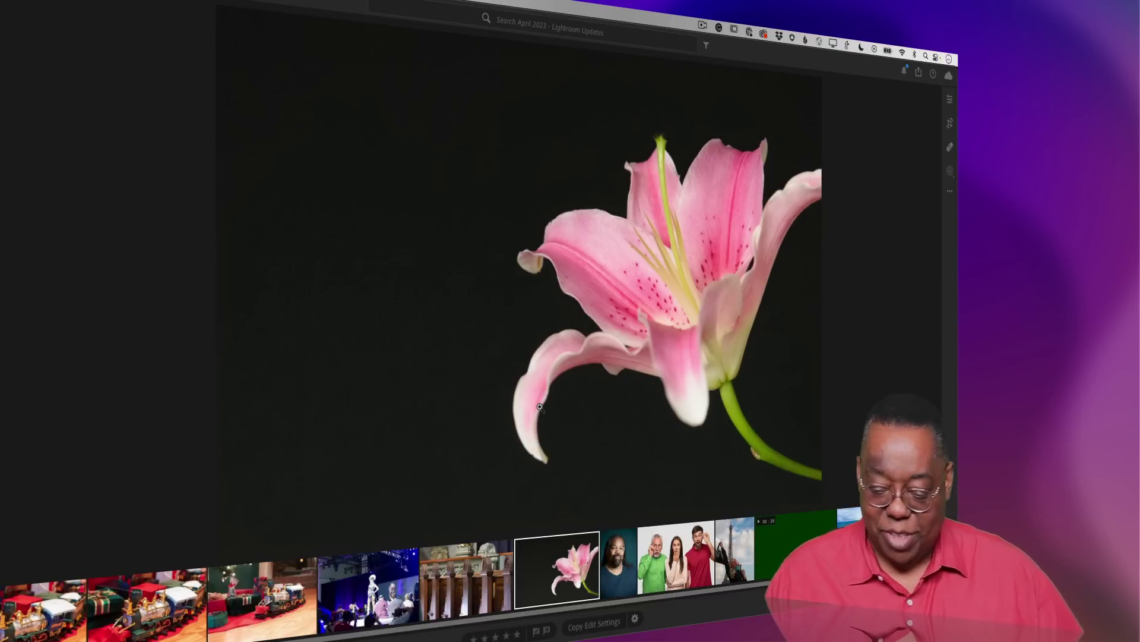
click(684, 565)
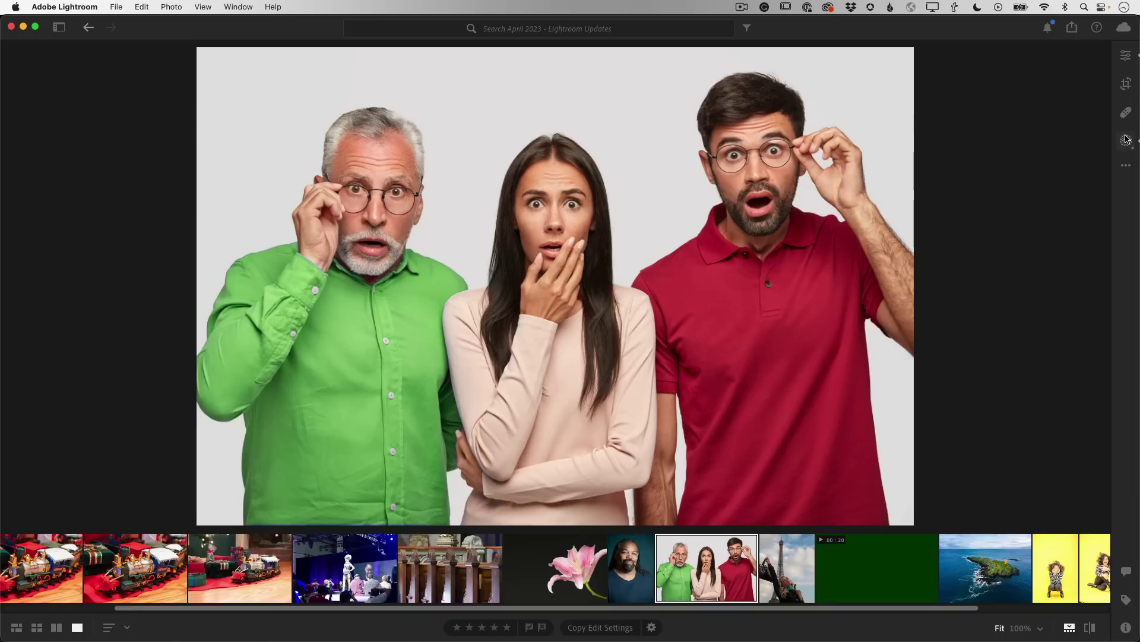
Apply the Premium Adaptive: Portrait preset Enhance Clothes at Amount 200 to the three-people photo.
key(shift+p)
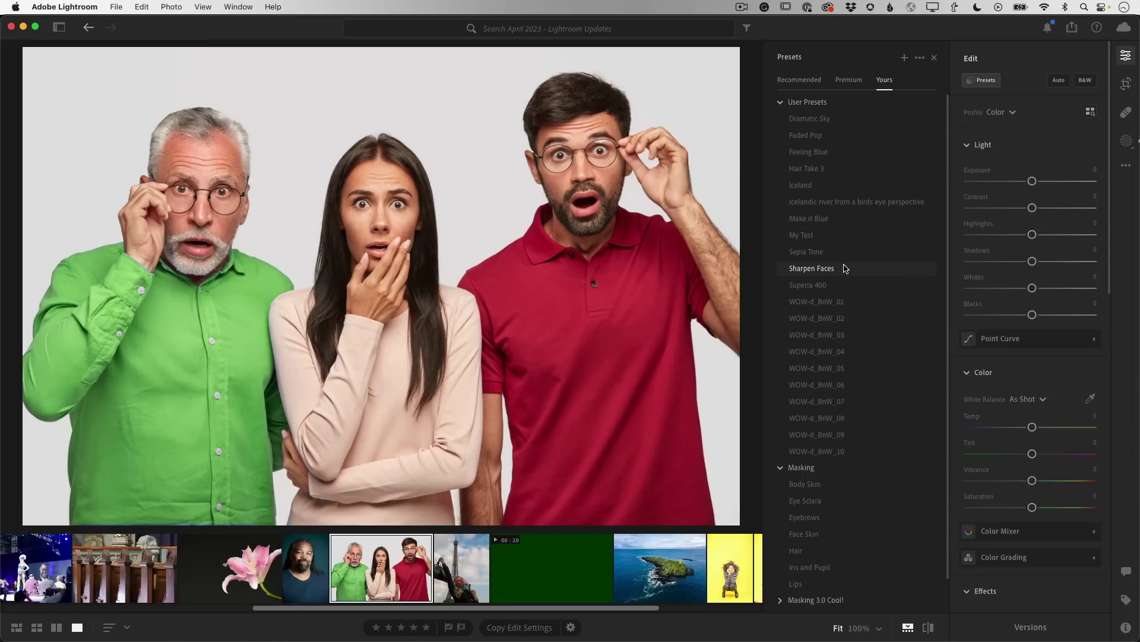
click(849, 79)
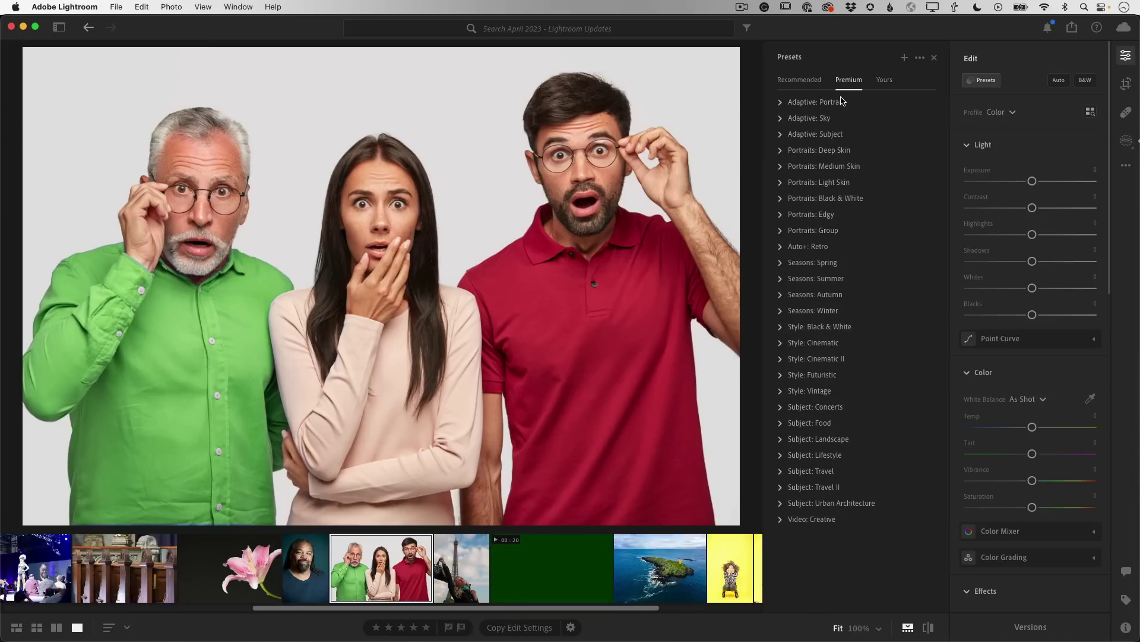
click(780, 103)
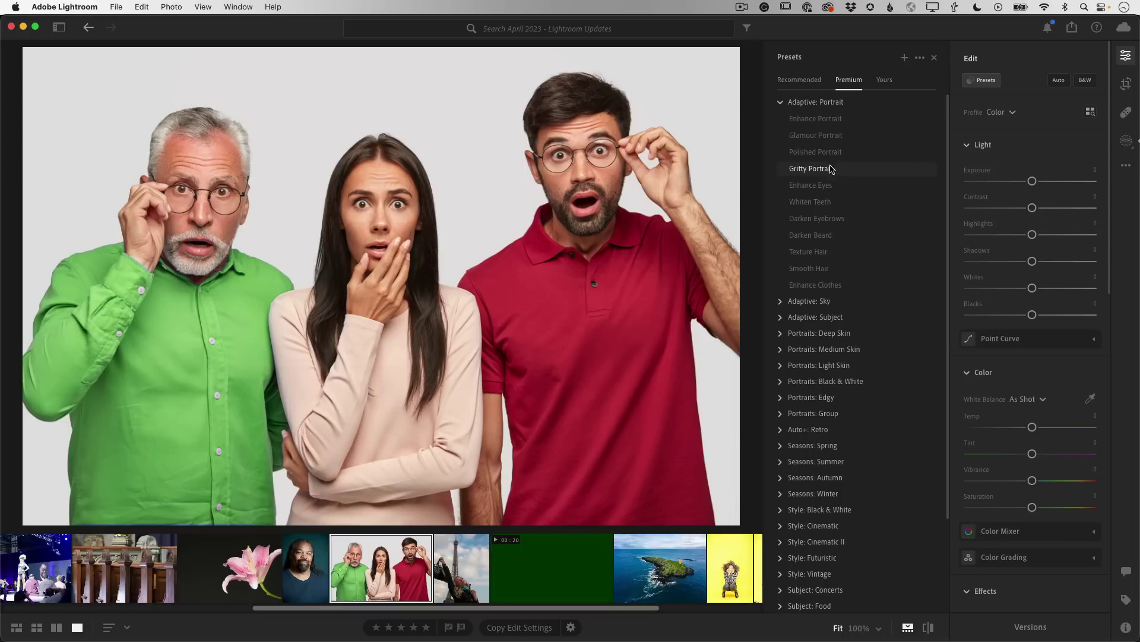
click(861, 284)
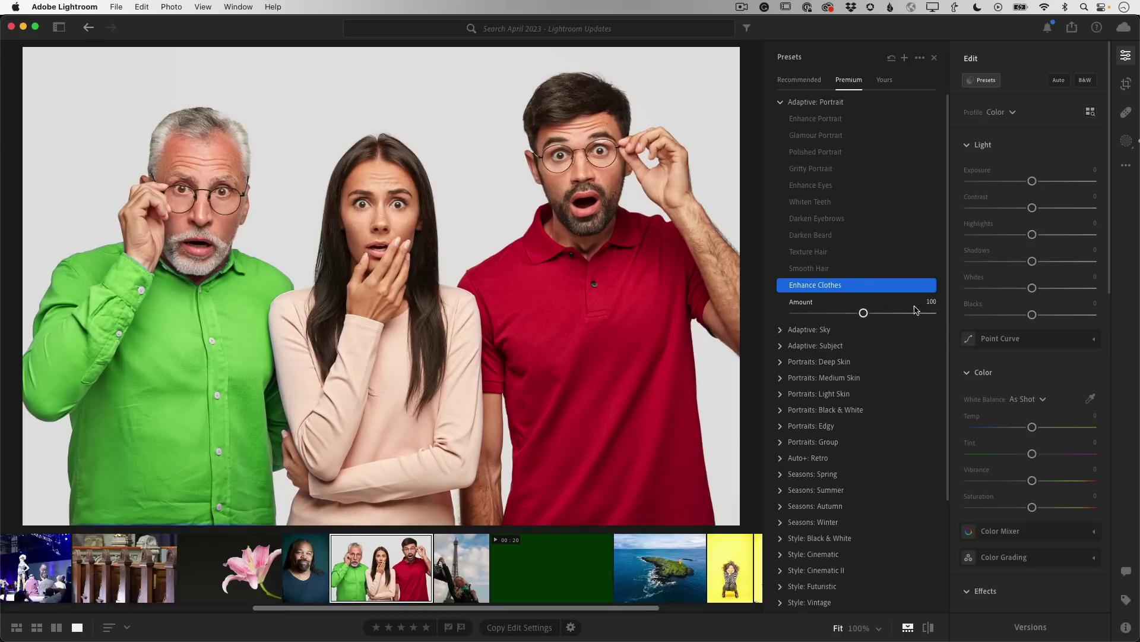
drag(864, 312, 933, 312)
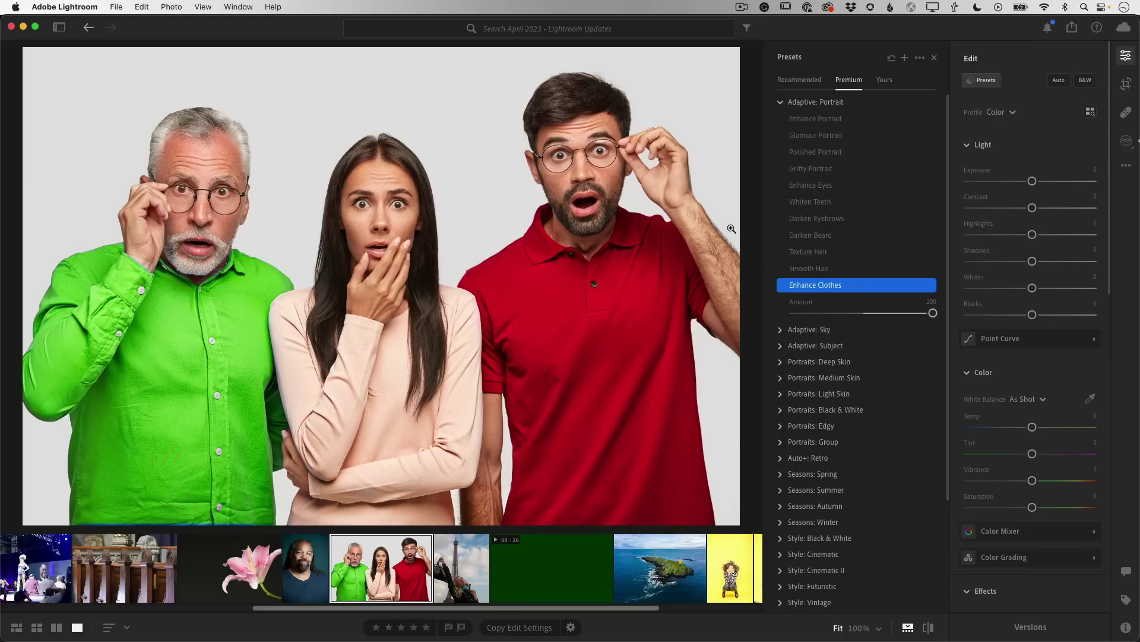
Switch to Lightroom in Safari and open the Eiffel Tower photo, 7 of 14 in the album.
key(super+Tab)
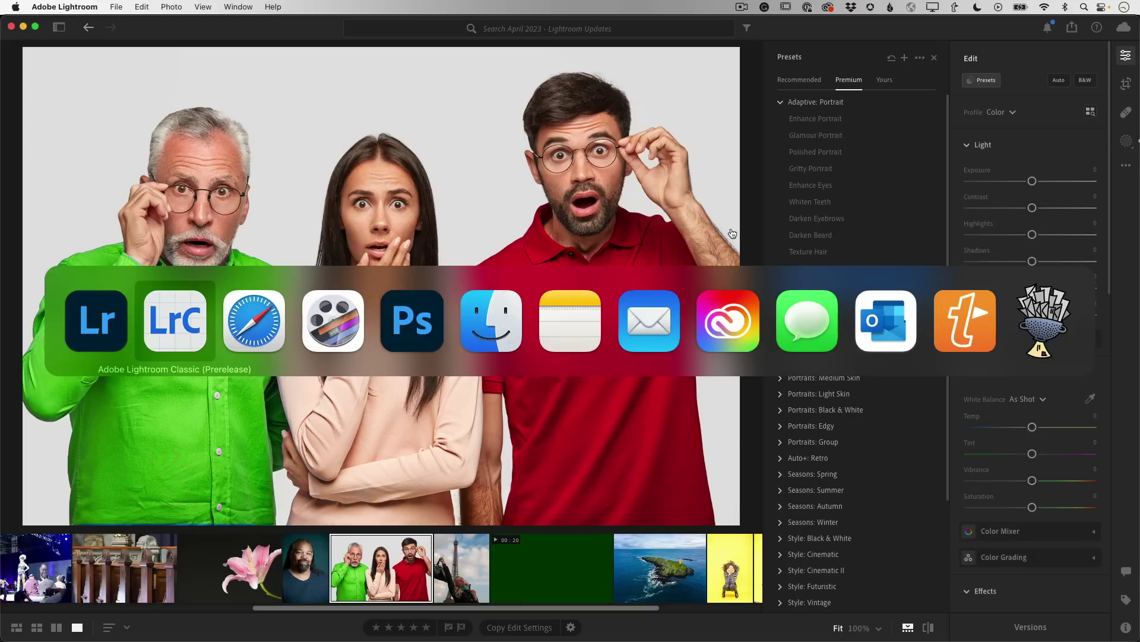
key(super+Tab)
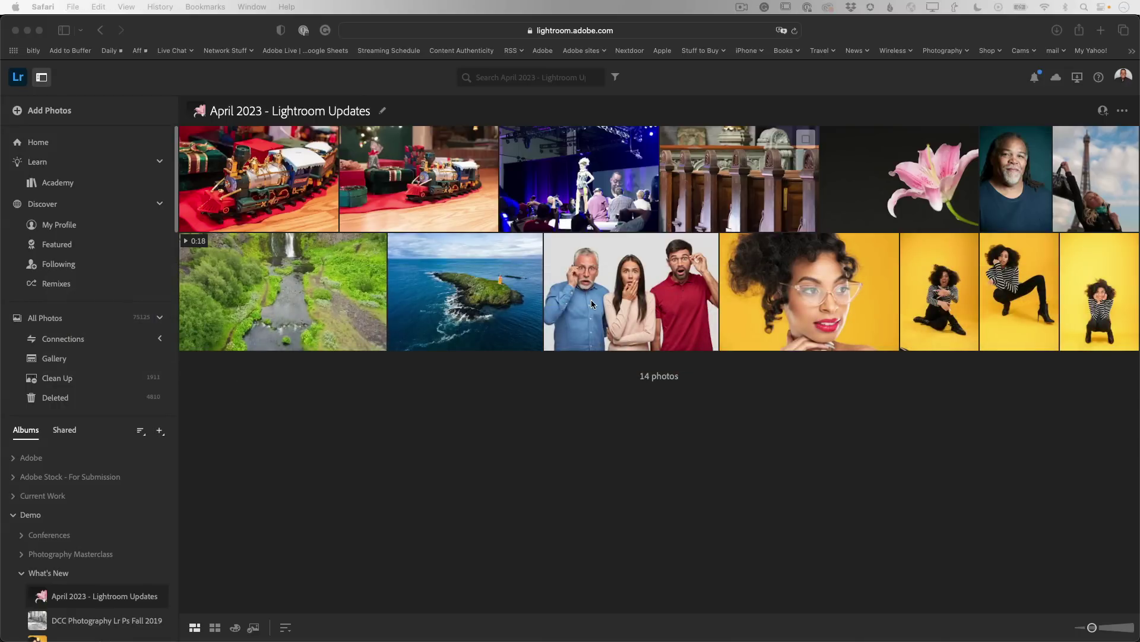
double_click(1084, 192)
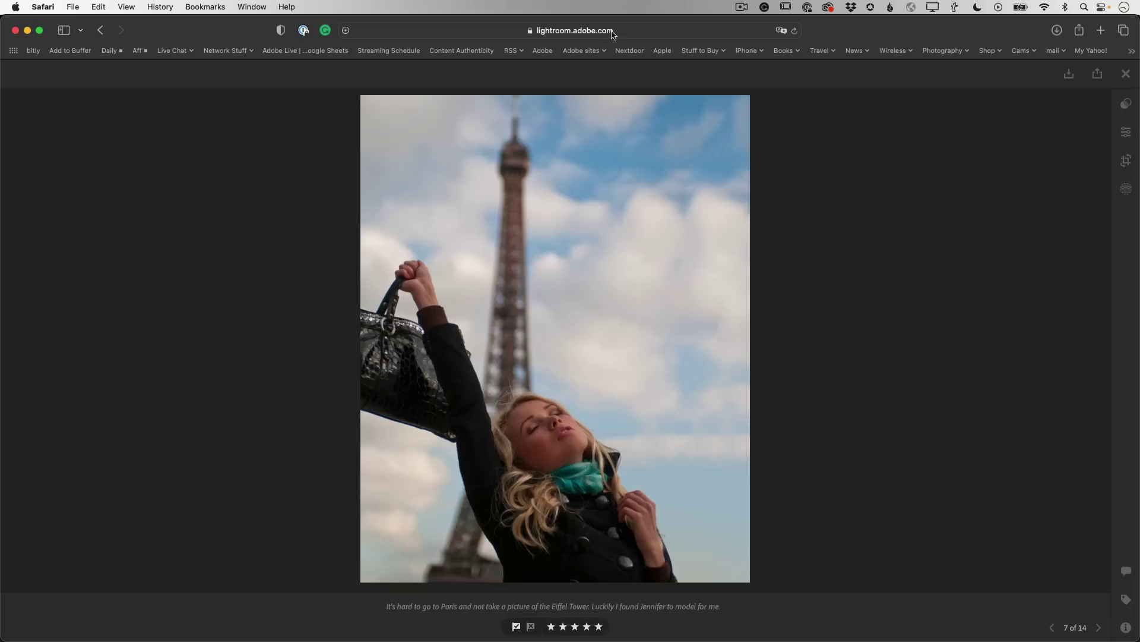
Create a Sky mask on the Eiffel Tower photo with Temp -64 and Exposure -0.90.
click(1126, 133)
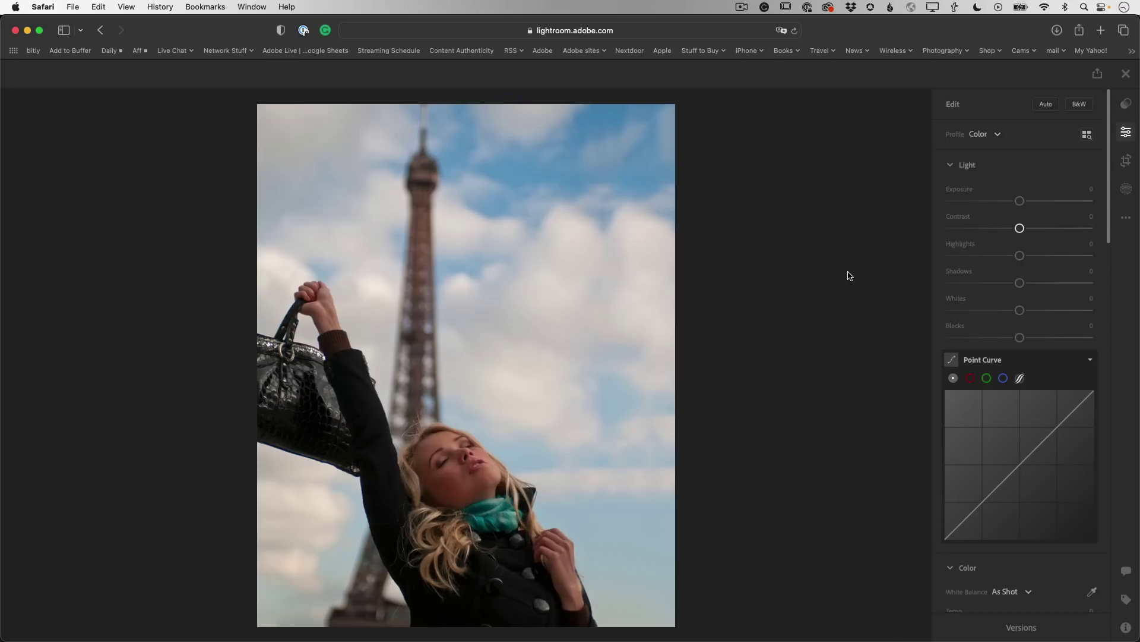
click(1127, 189)
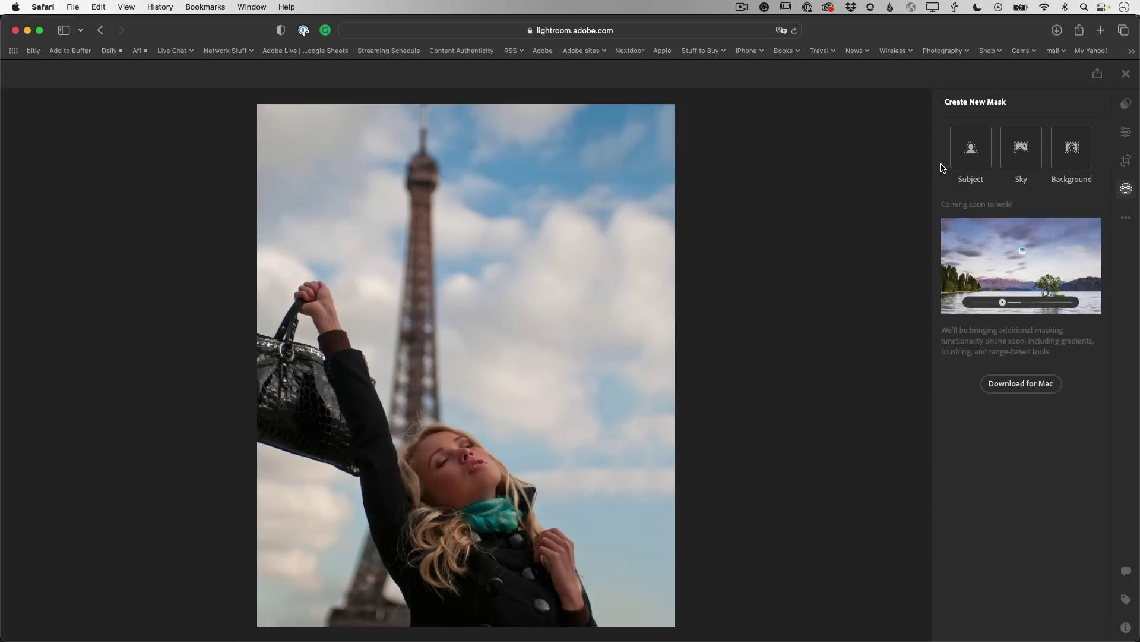
click(1020, 155)
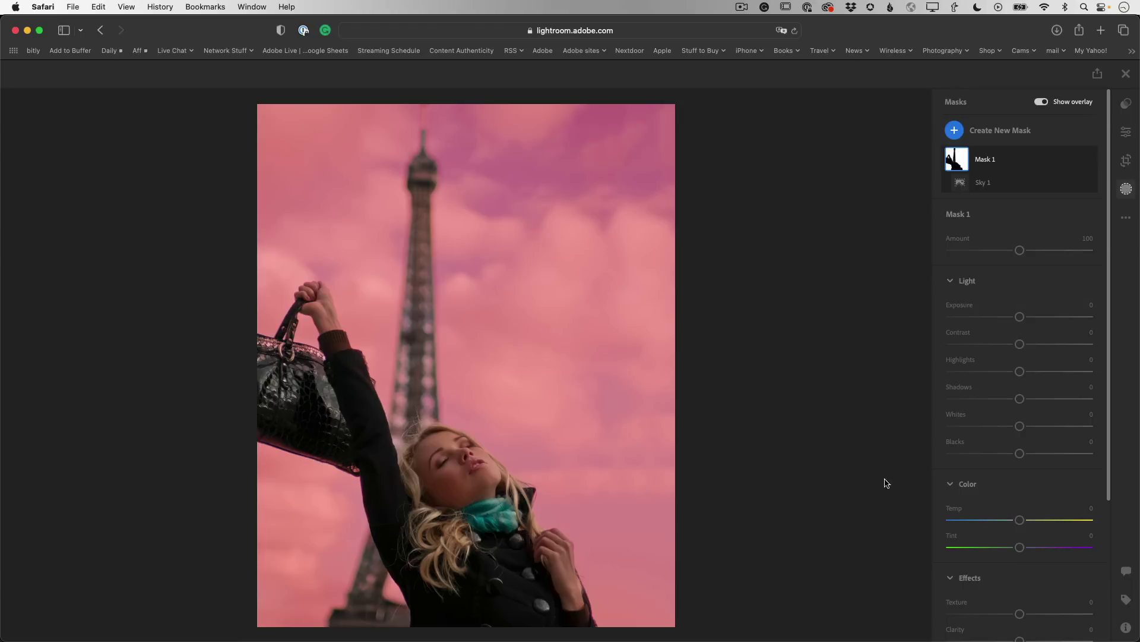
drag(1018, 522, 976, 524)
drag(1020, 318, 1005, 317)
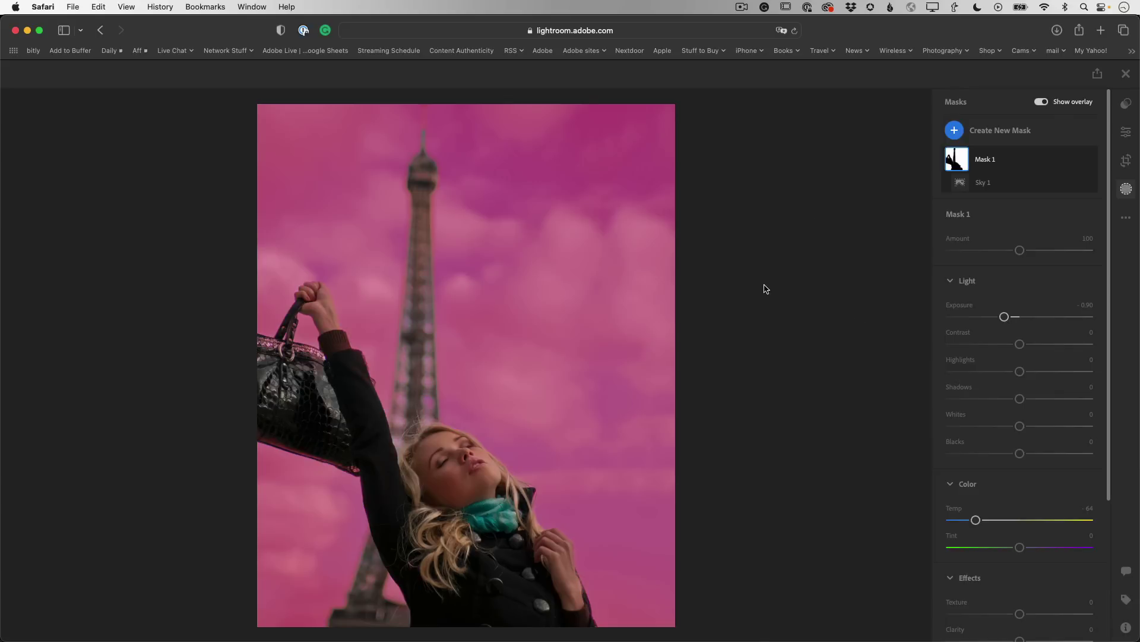